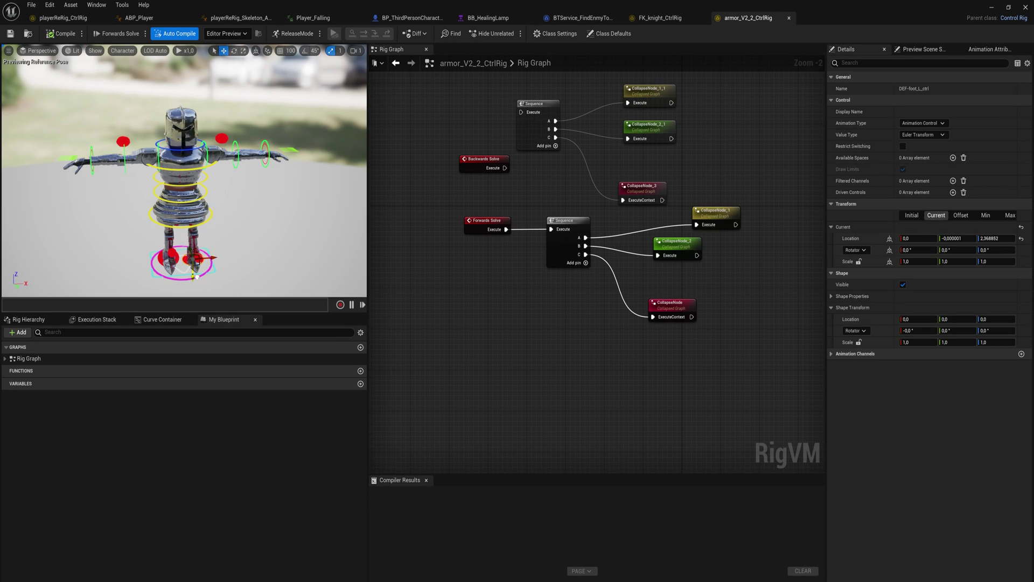
Nudge the foot control, then select the finger curl controls and curl the fingers together
mouse_move(196, 256)
left_mouse_down()
mouse_move(227, 251)
mouse_move(189, 248)
left_mouse_up()
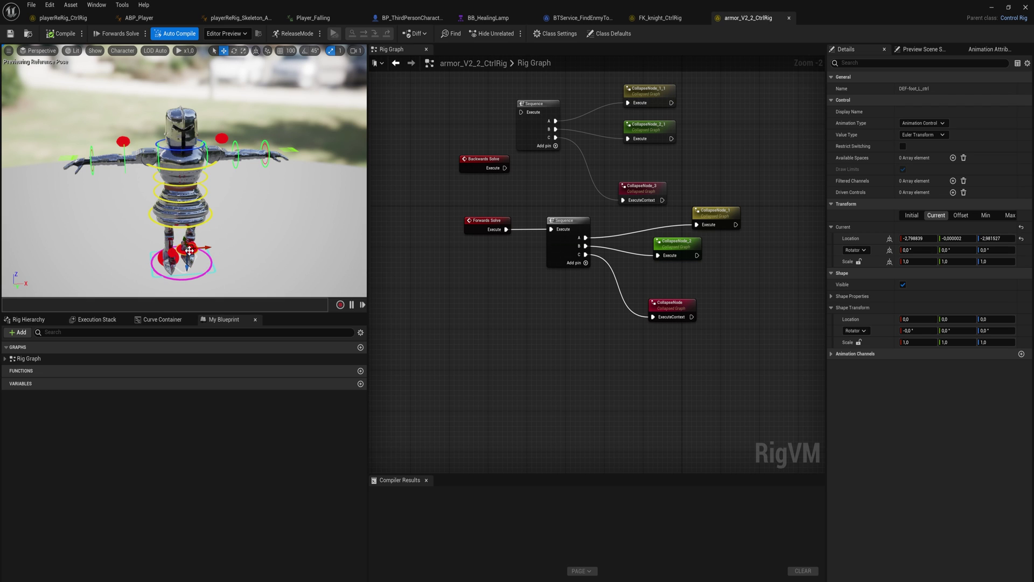
left_click(250, 254)
scroll(192, 196, "up", 8)
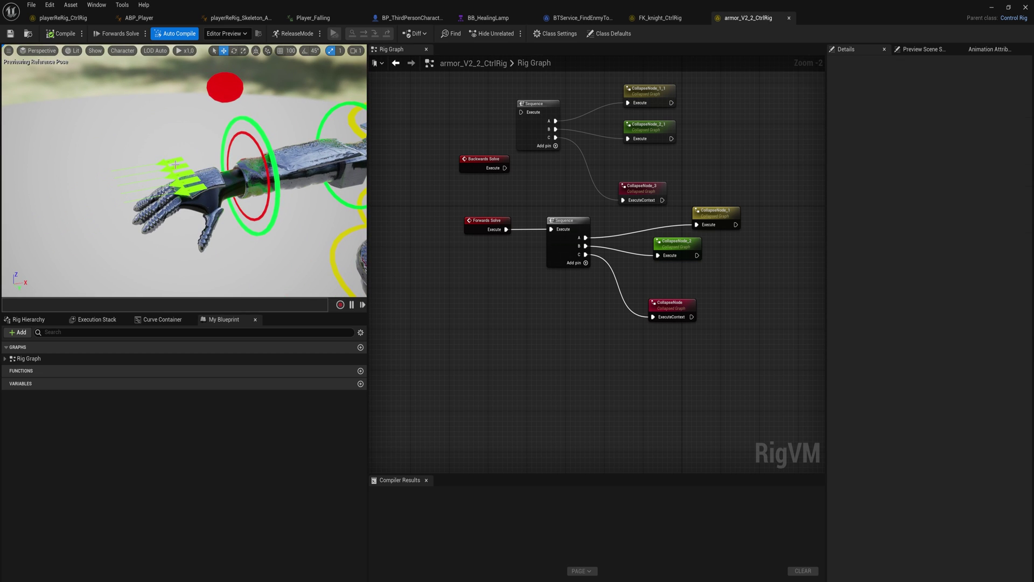
left_click(189, 174)
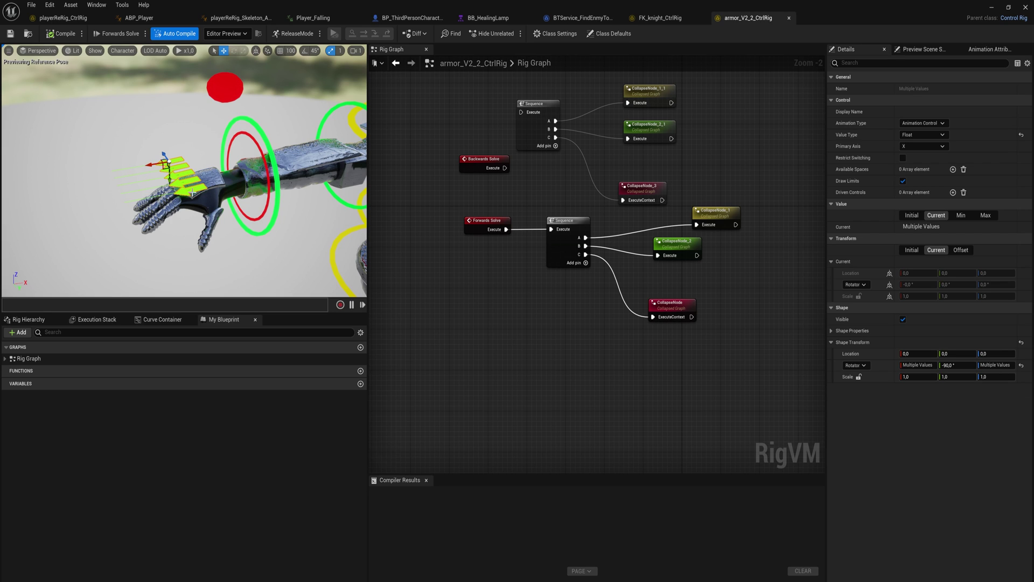
mouse_move(152, 162)
left_mouse_down()
mouse_move(141, 180)
mouse_move(221, 173)
left_mouse_up()
Curl the index finger control by itself, then view the whole character
left_click(174, 170)
left_click_drag(172, 180, 194, 171)
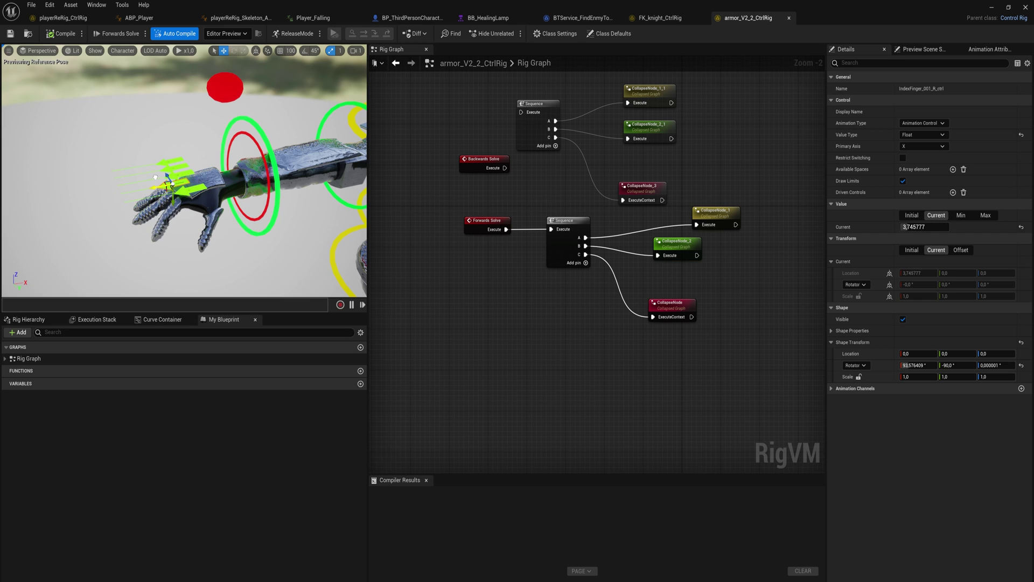
scroll(177, 174, "up", 4)
scroll(201, 203, "up", 3)
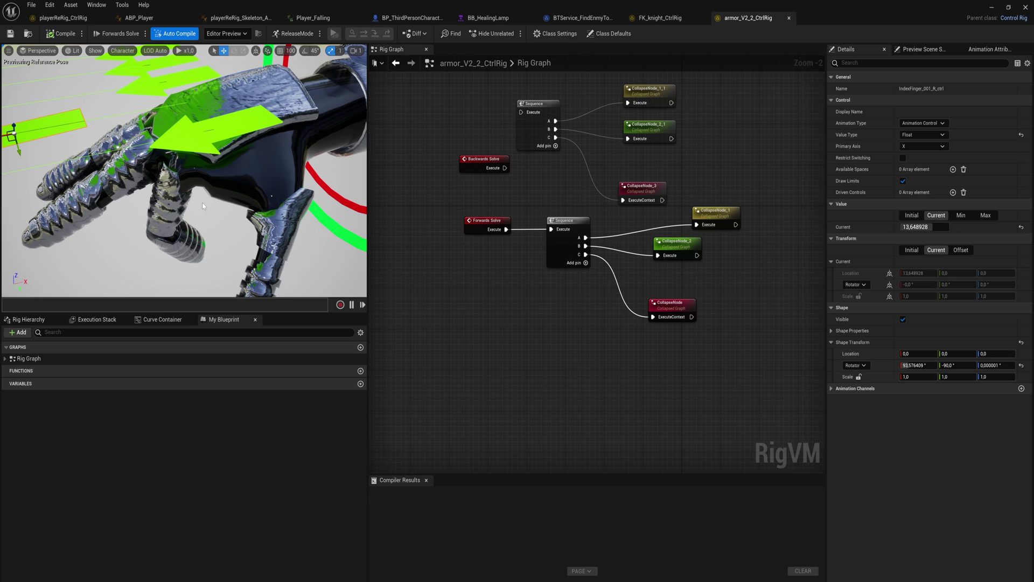
scroll(203, 204, "down", 5)
scroll(204, 205, "down", 3)
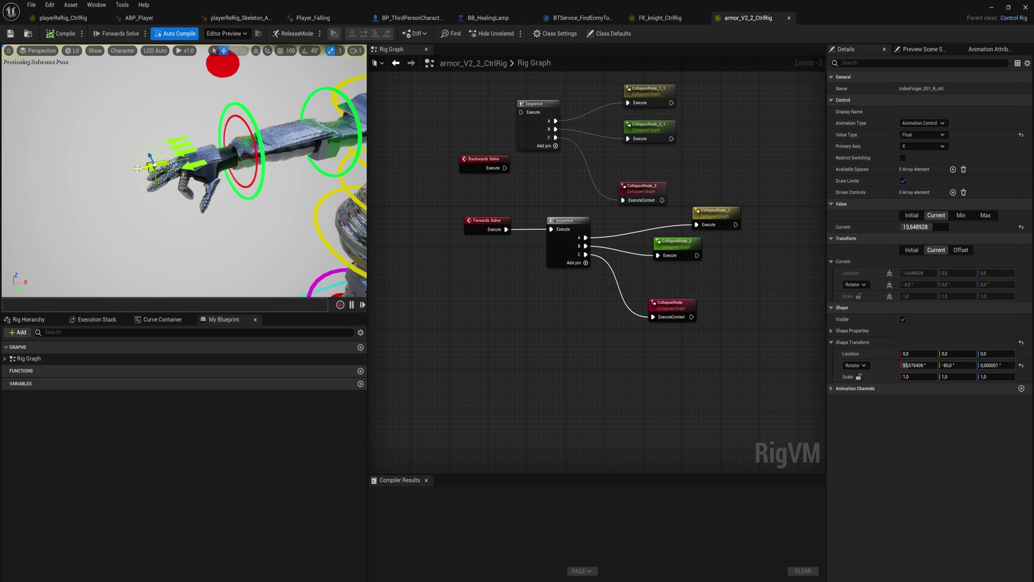
scroll(204, 204, "down", 6)
type("0")
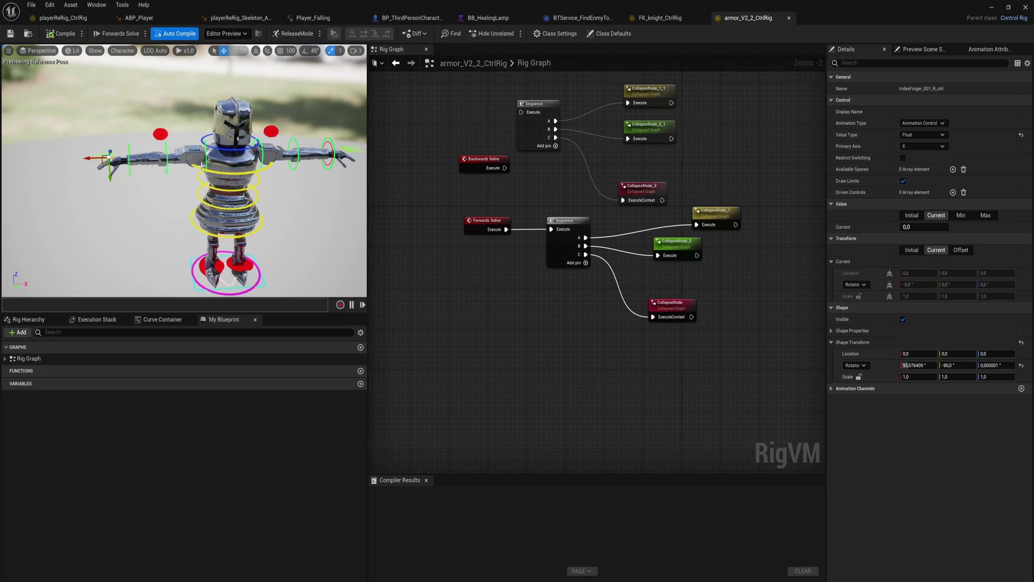
right_click_drag(202, 164, 272, 183)
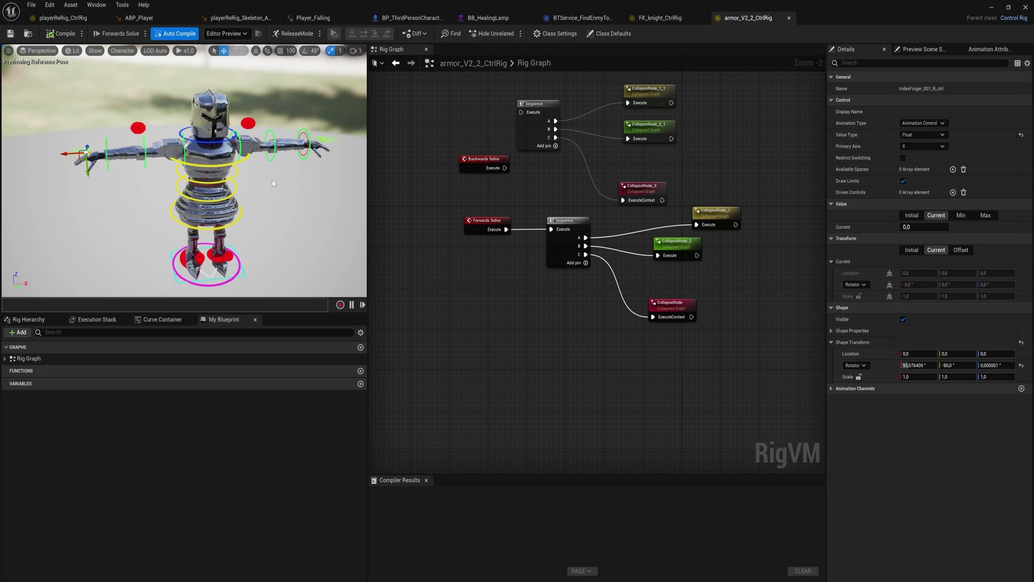
Open armor_V2_2_CtrlRig from the Content Drawer and bring its bone key arrays into view
key("alt+Tab")
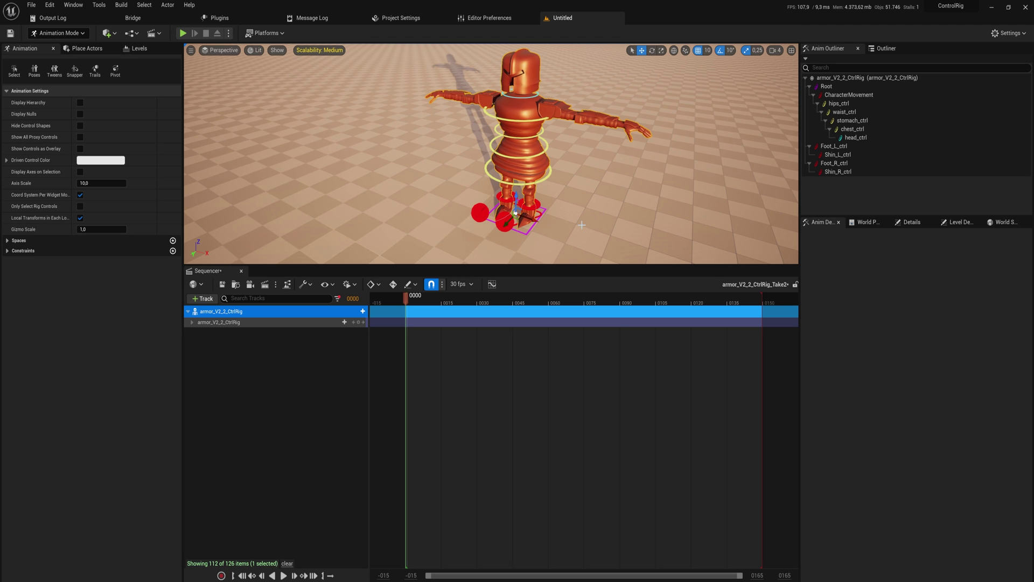
key("ctrl+space")
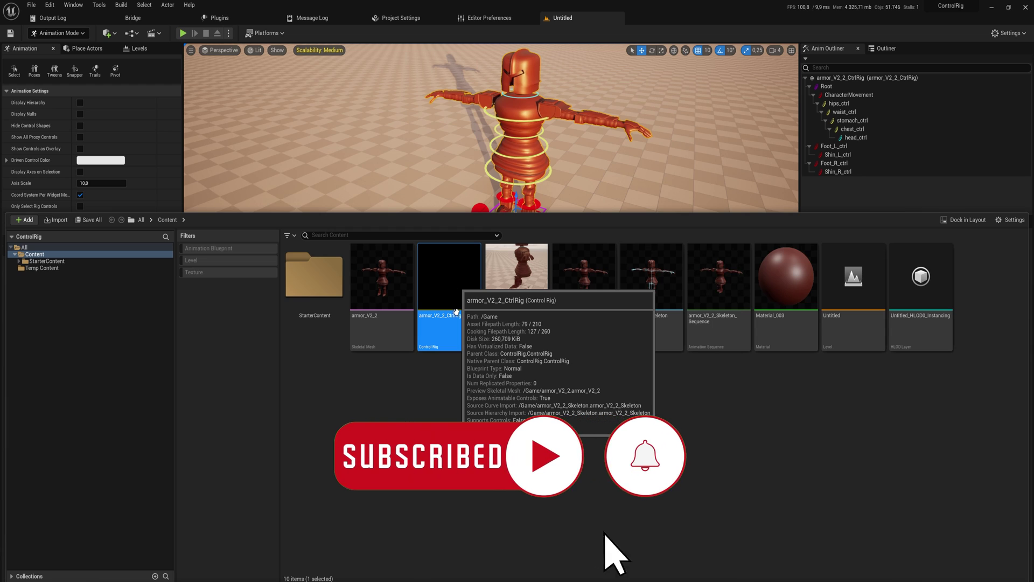
double_click(458, 286)
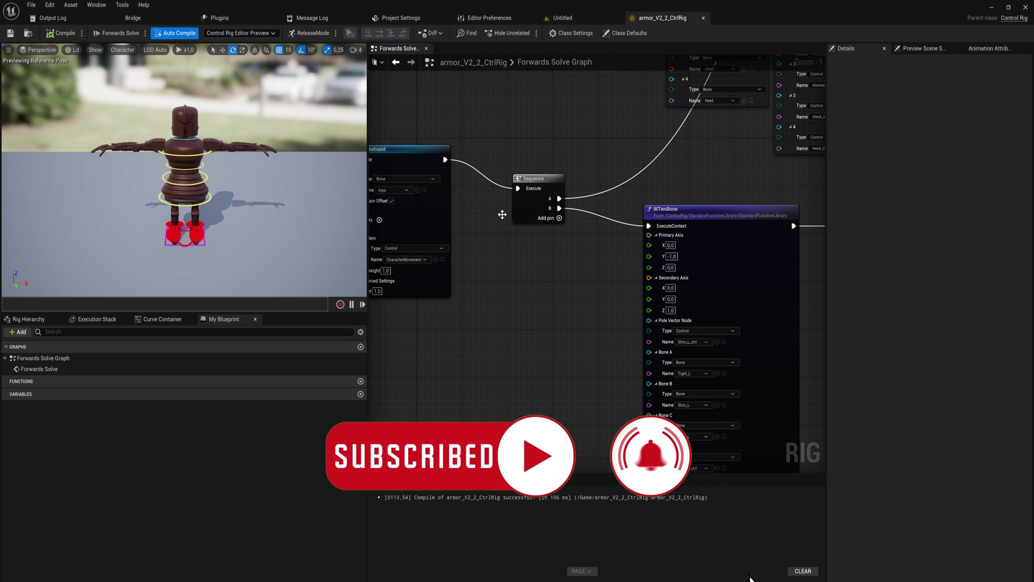
right_click_drag(501, 214, 404, 412)
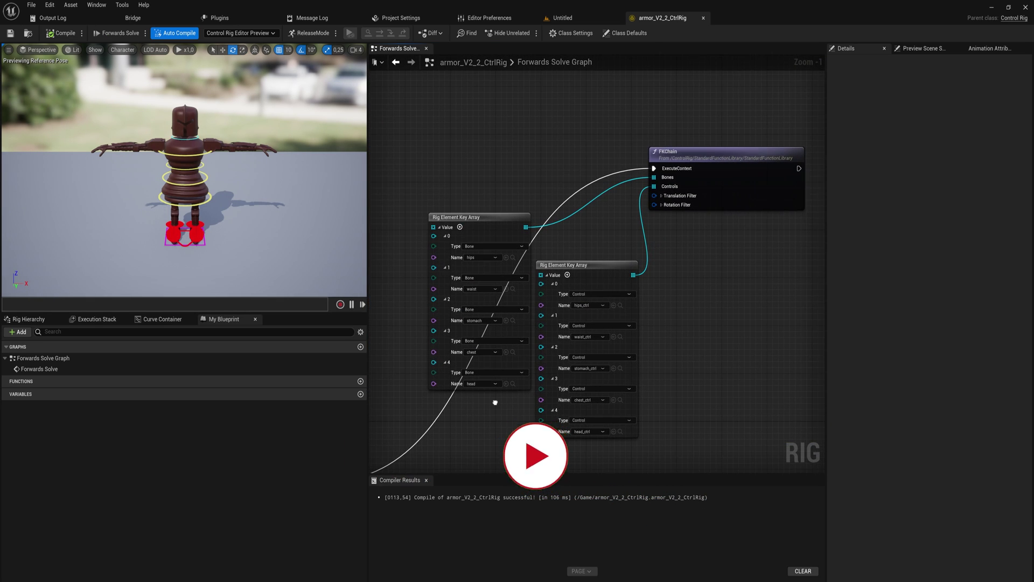
Select both IKTwoBone nodes and add a third output pin to their Sequence node
right_click_drag(574, 335, 574, 229)
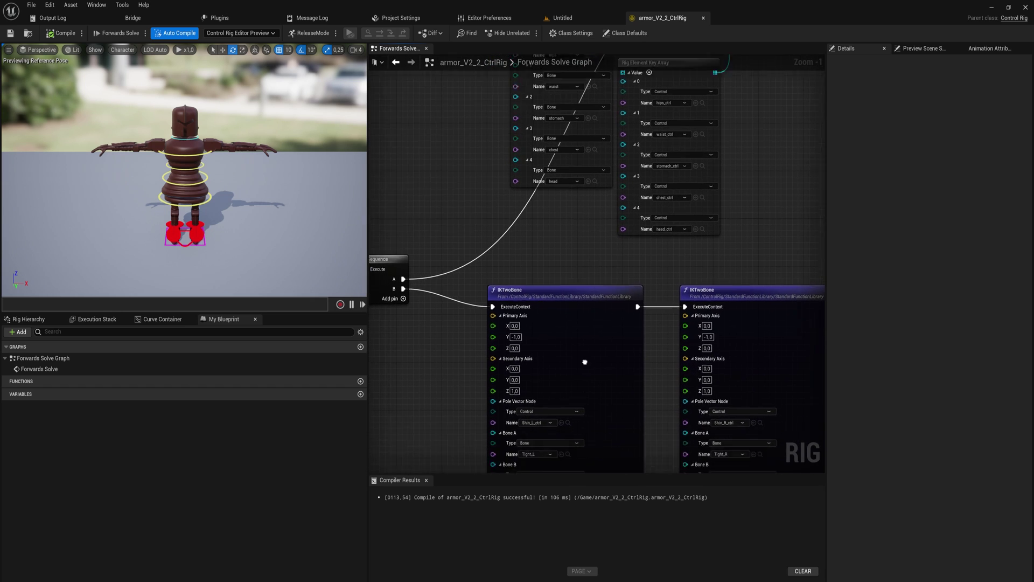
right_click_drag(581, 339, 632, 258)
left_click_drag(564, 221, 723, 264)
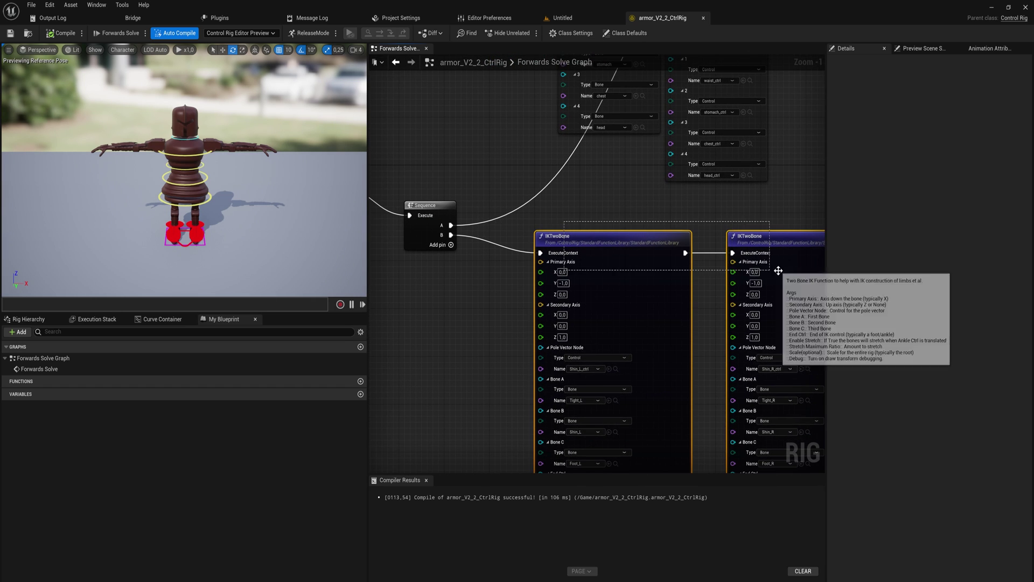
right_click_drag(462, 327, 501, 267)
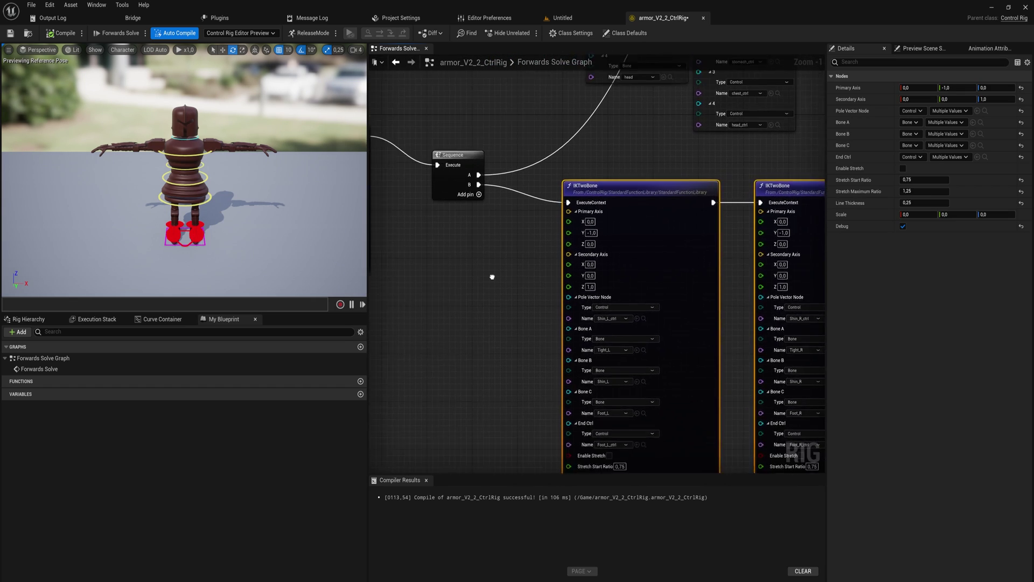
left_click(497, 182)
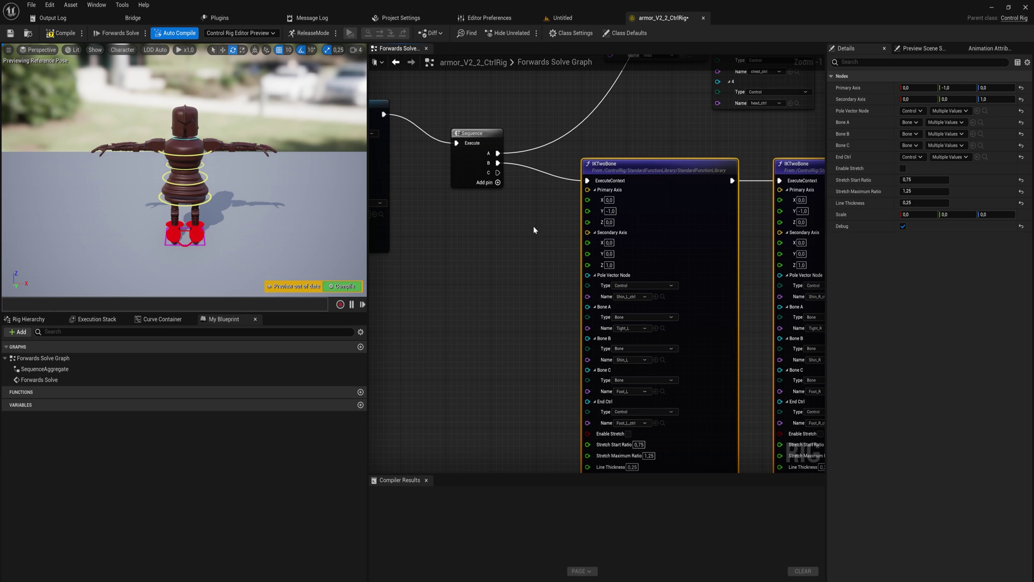
right_click_drag(533, 229, 452, 228)
left_click_drag(727, 167, 763, 154)
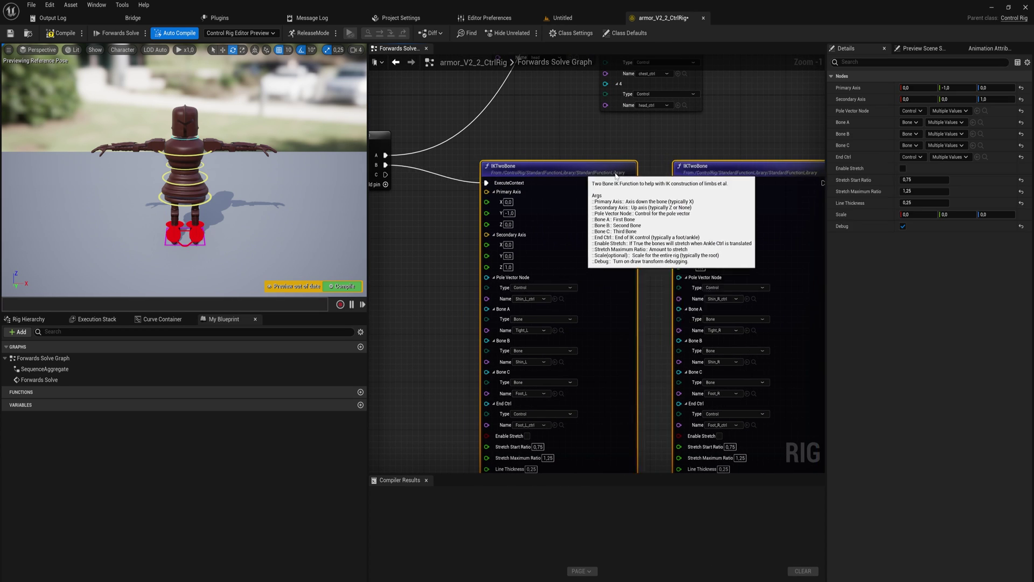
scroll(490, 214, "down", 3)
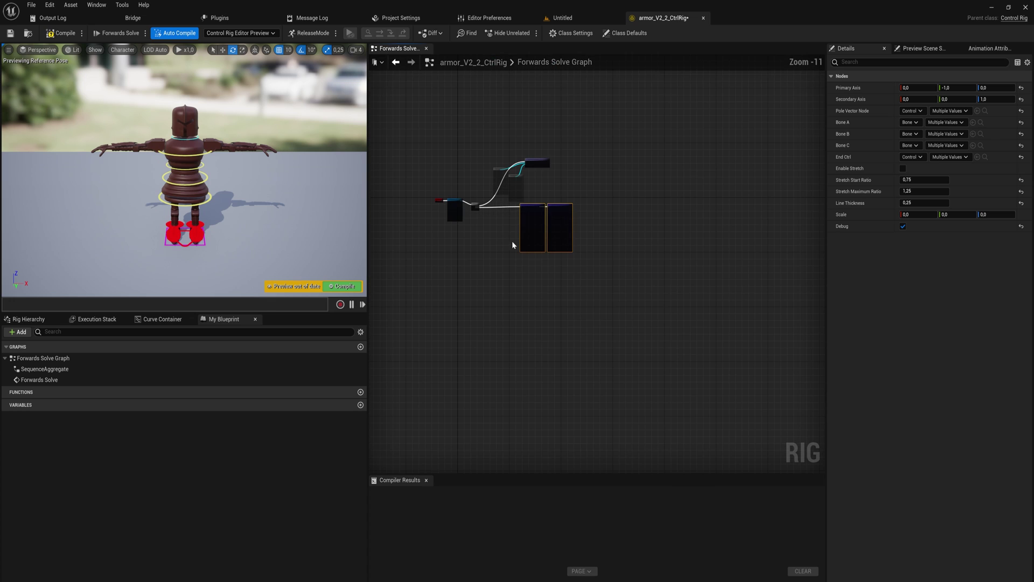
scroll(512, 241, "up", 3)
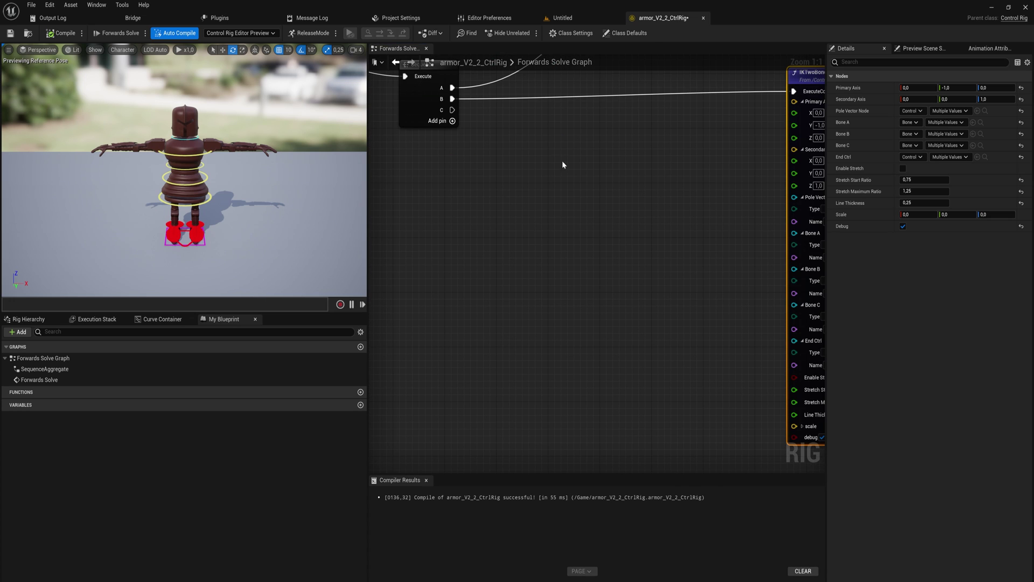
right_click_drag(463, 143, 471, 180)
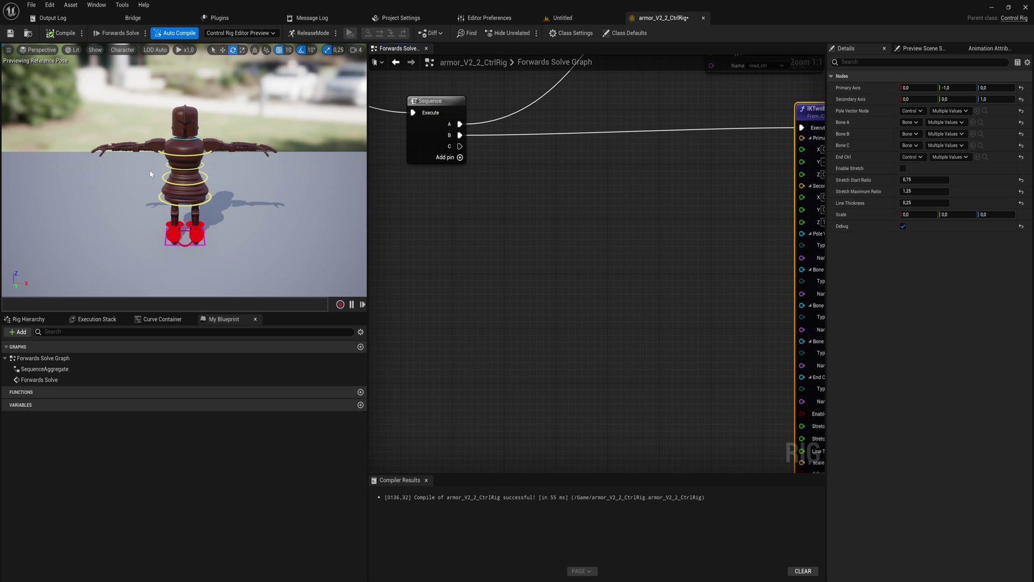
scroll(150, 173, "up", 8)
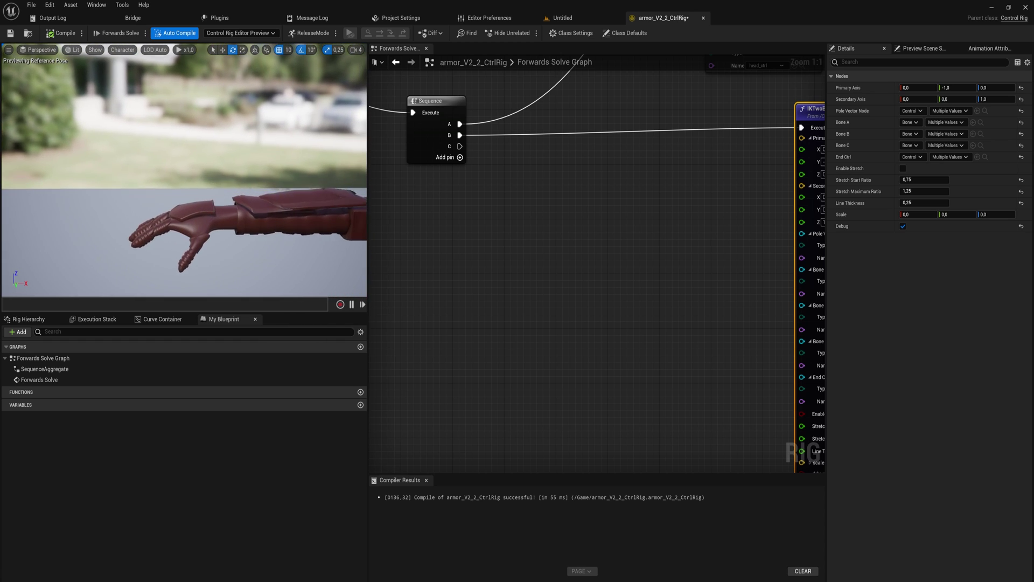
scroll(162, 203, "up", 4)
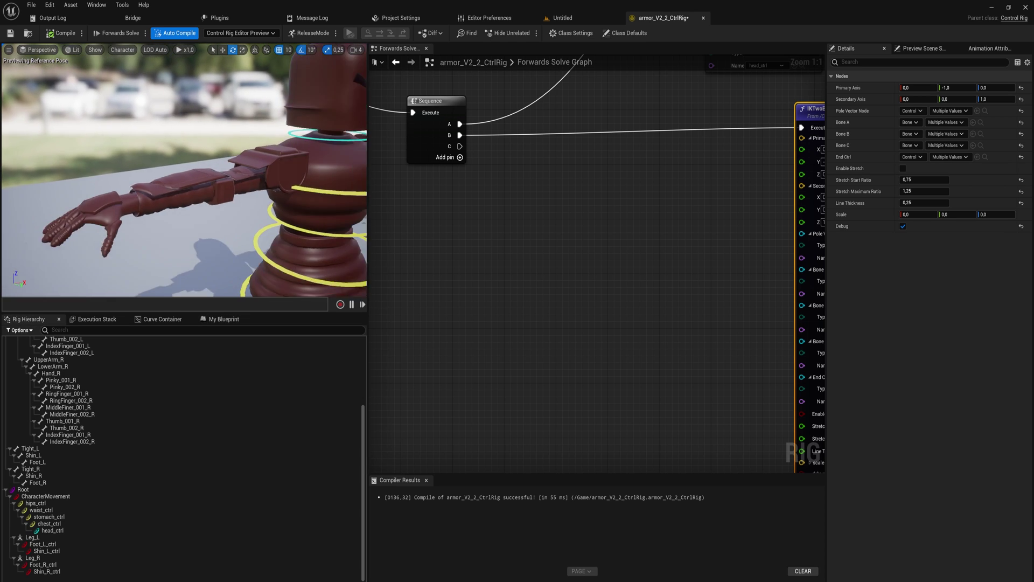
Create a new null from CharacterMovement in Rig Hierarchy and rename it HandR
right_click_drag(187, 203, 186, 203)
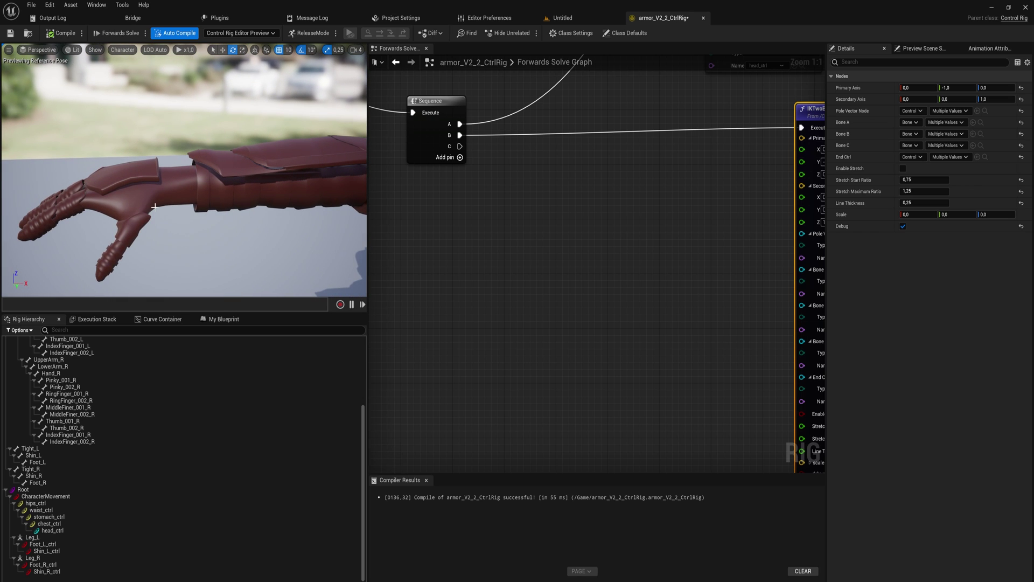
middle_click_drag(95, 200, 110, 201)
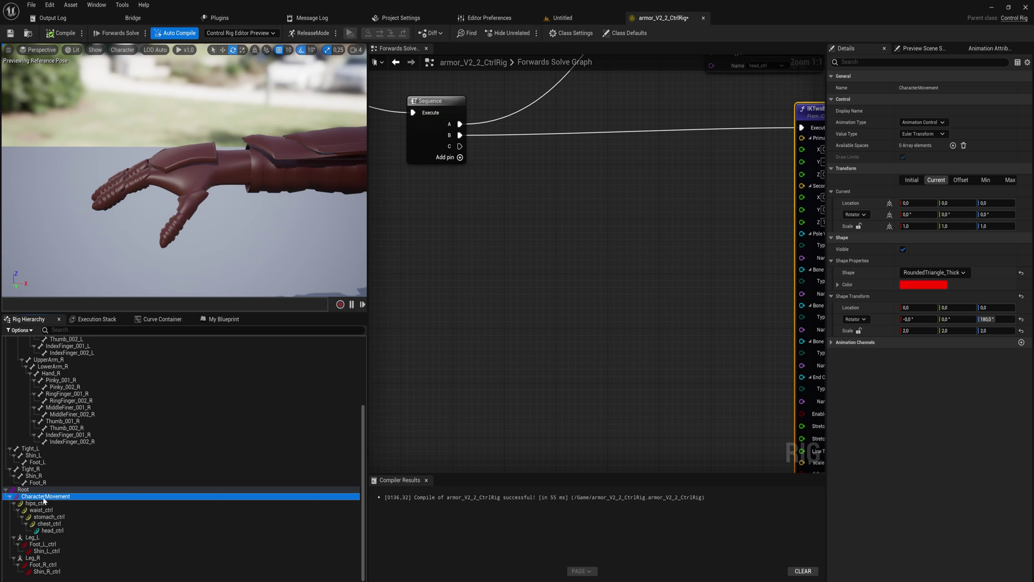
right_click(45, 496)
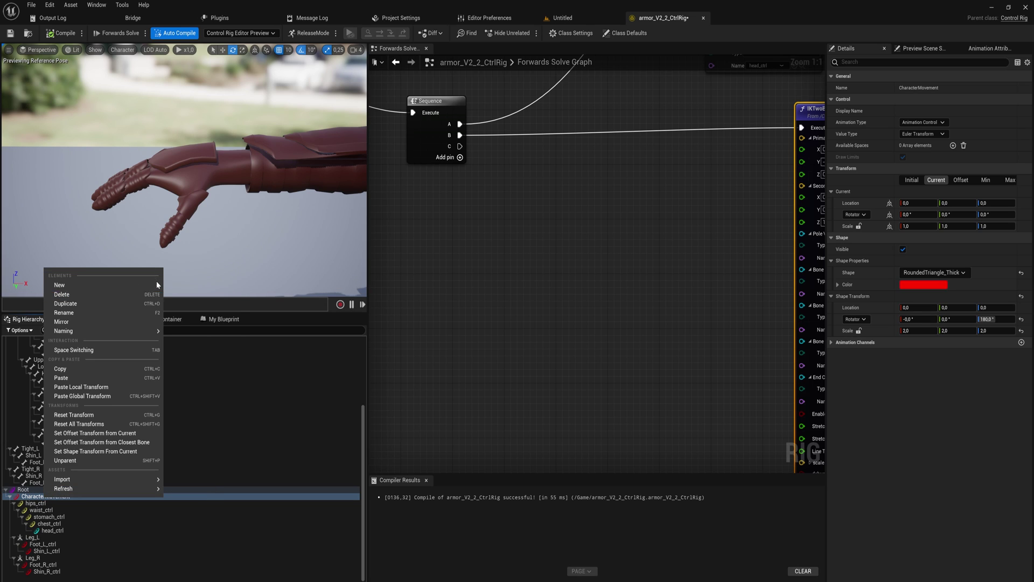
left_click(193, 304)
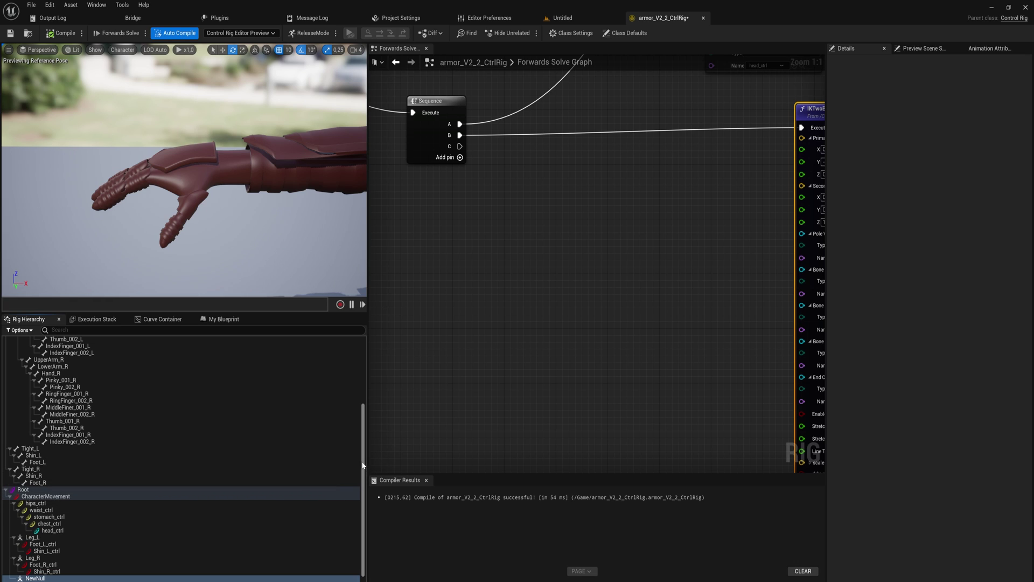
double_click(37, 572)
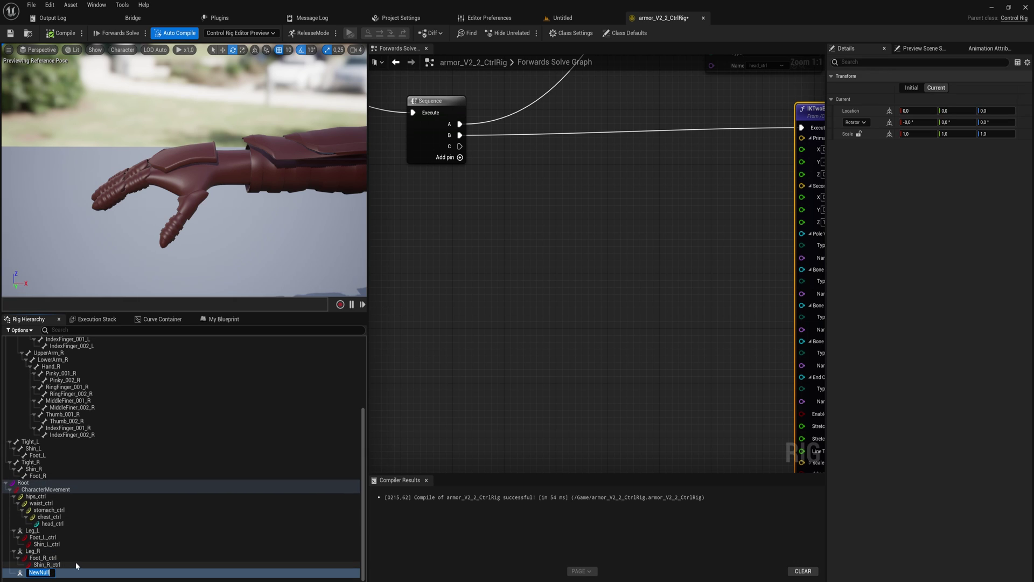
type("HandL")
key("BackSpace")
type("R")
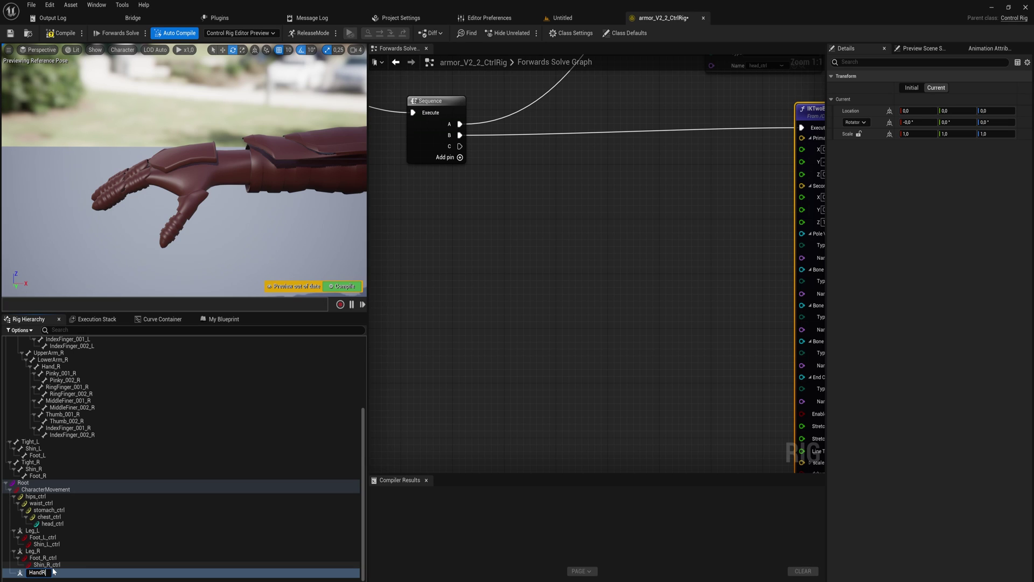
key("Return")
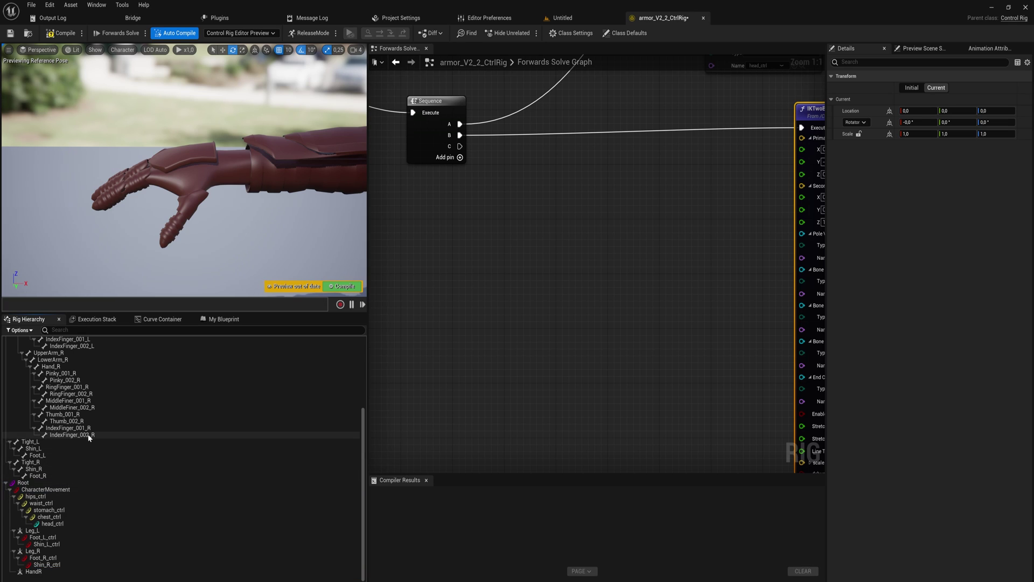
Add controls for the five selected right-hand _001_R finger and thumb bones
left_click(64, 374)
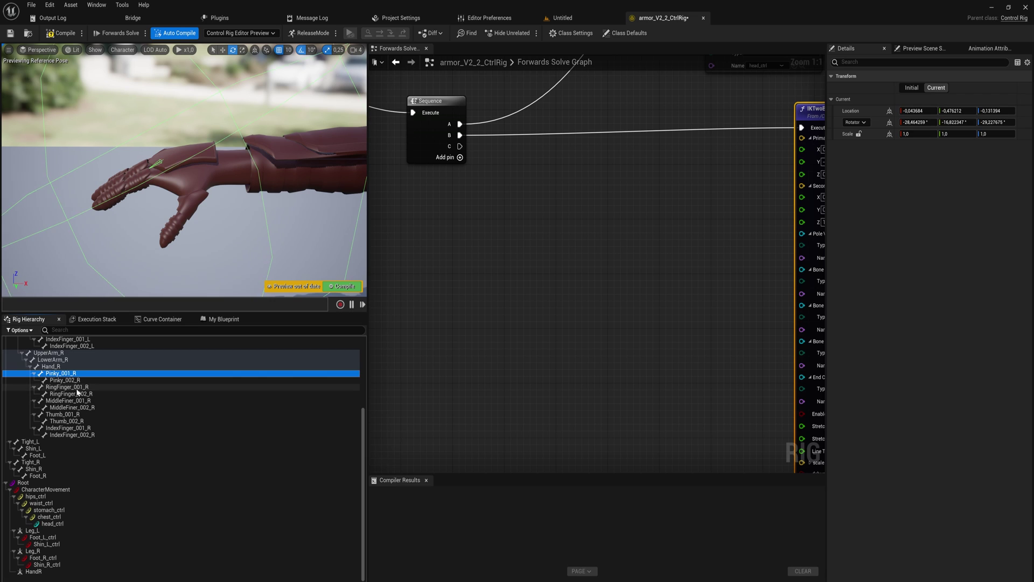
left_click(68, 401, "ctrl")
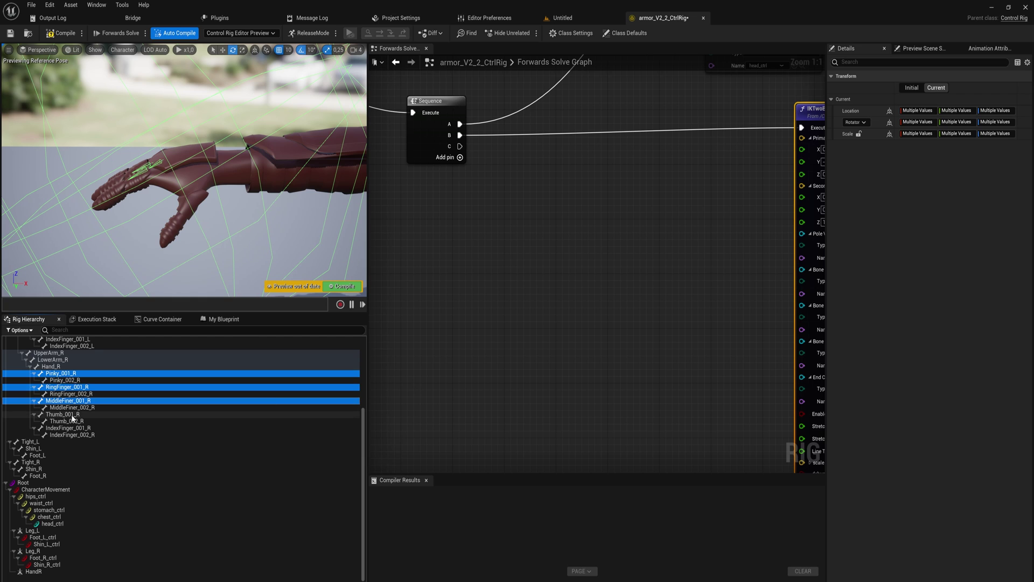
left_click(63, 414, "ctrl")
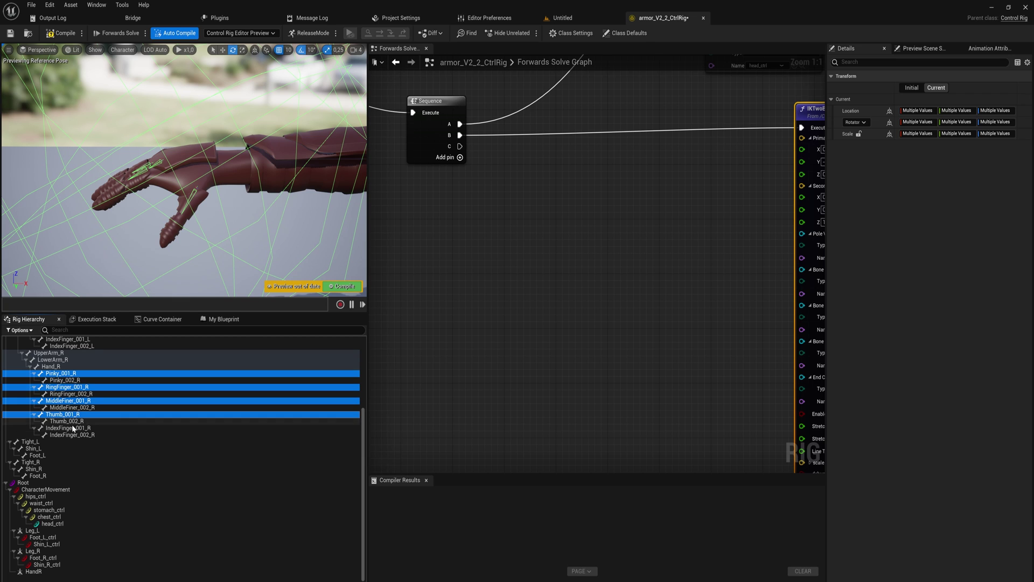
right_click(61, 377)
mouse_move(121, 390)
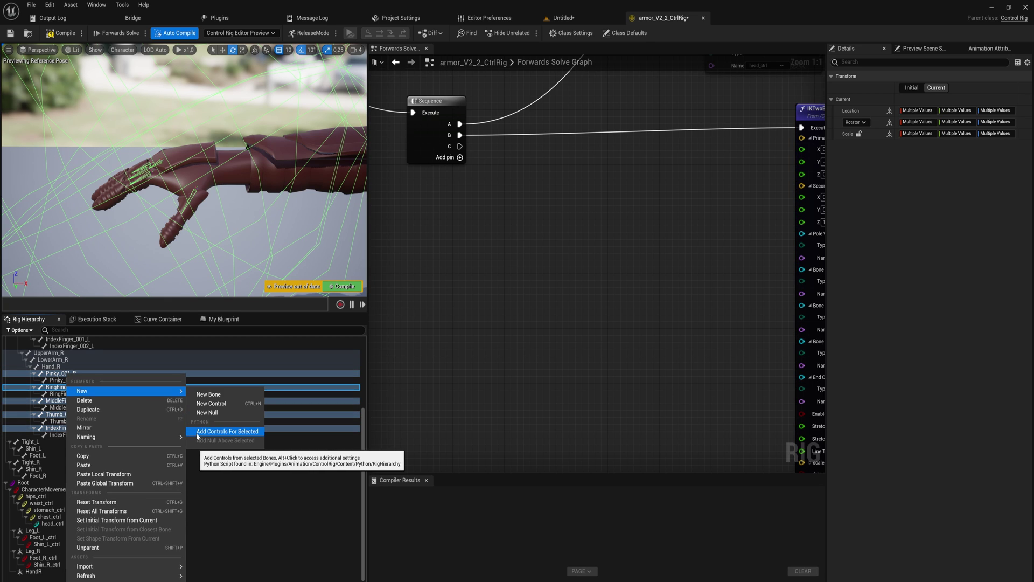
left_click(245, 434)
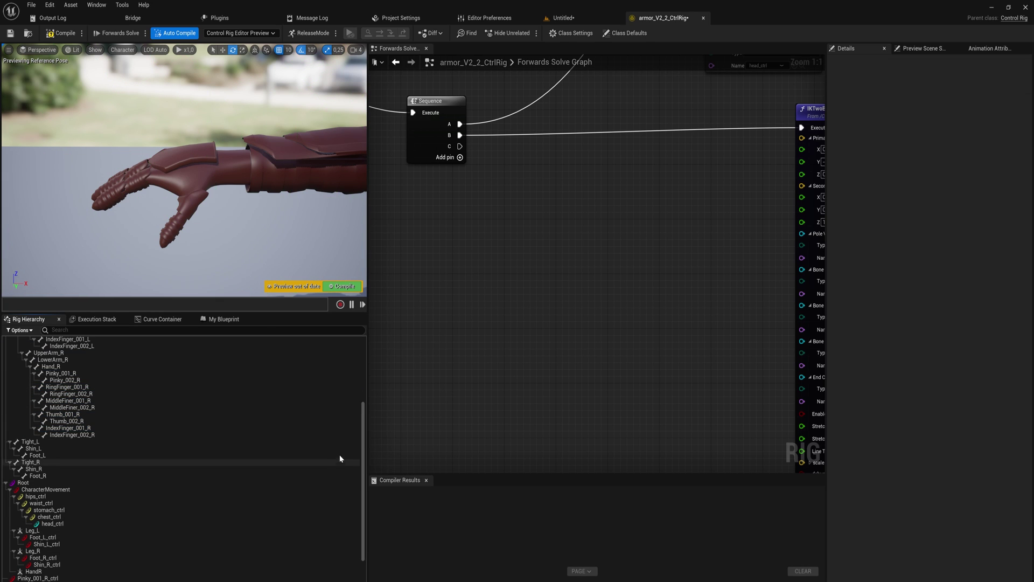
scroll(81, 485, "down", 3)
Parent all five new finger controls, starting with Pinky_001_R_ctrl, under HandR
left_click(37, 544)
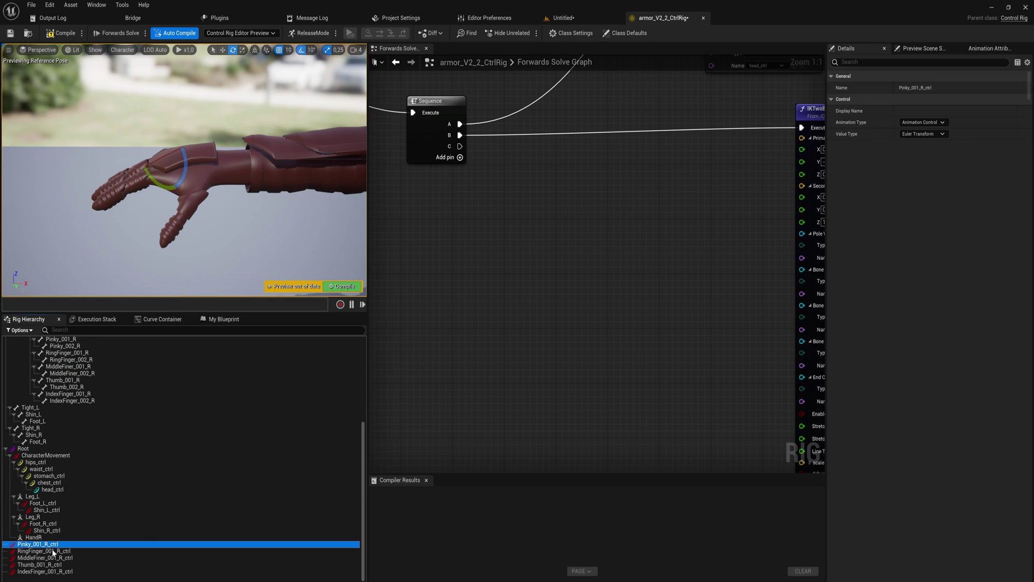
left_click(50, 573, "shift")
left_click_drag(38, 545, 32, 537)
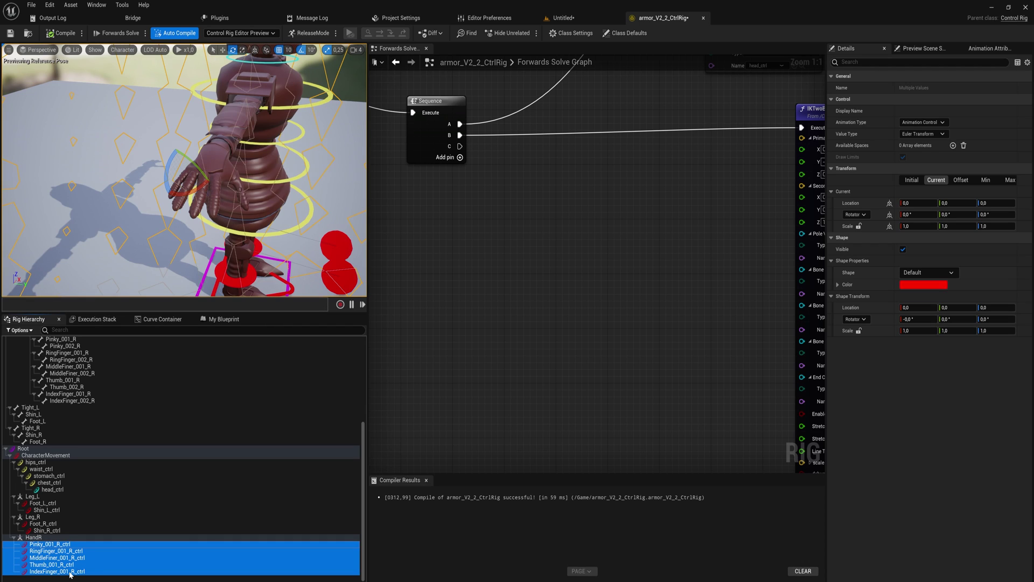
Give the finger controls an Arrow_Solid shape with a uniform shape scale of 0.01
left_click(928, 272)
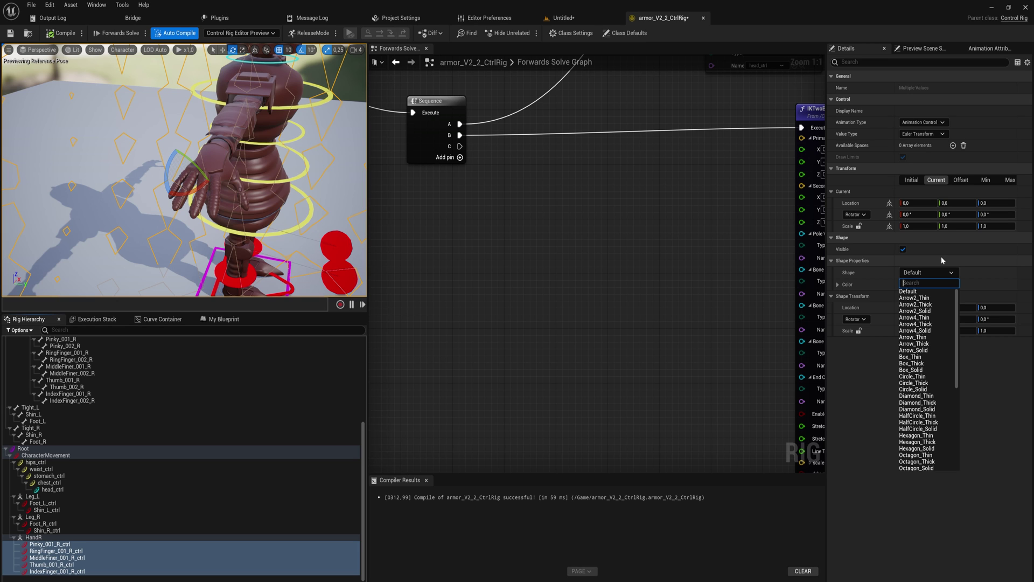
left_click(917, 349)
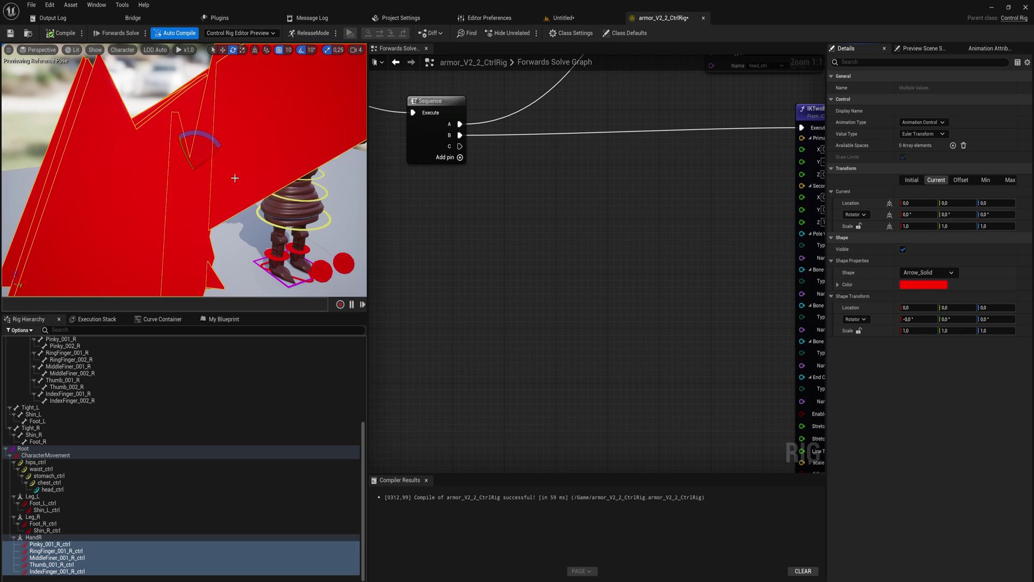
mouse_move(186, 178)
right_mouse_down()
mouse_move(210, 161)
mouse_move(161, 194)
right_mouse_up()
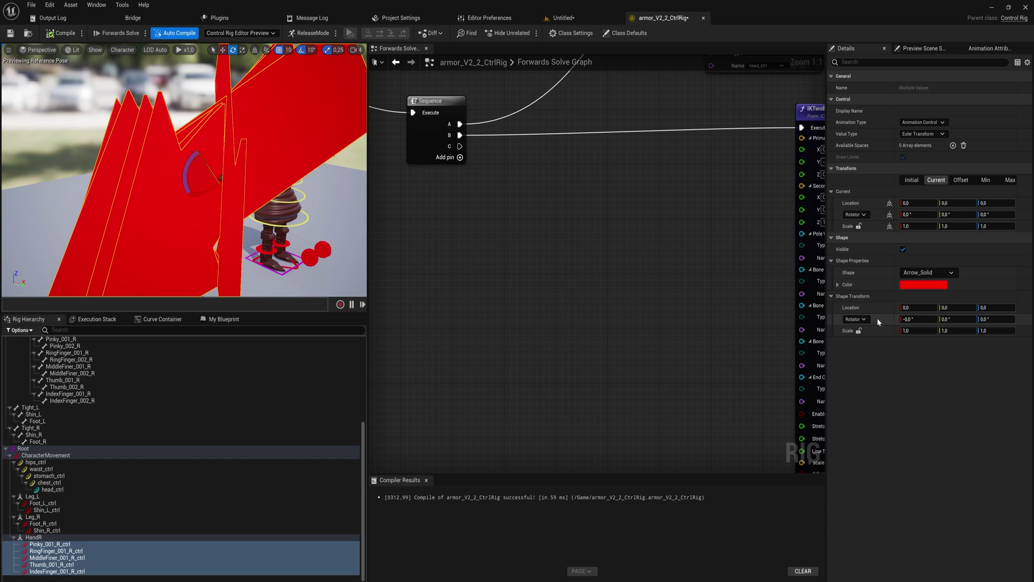
left_click(858, 331)
left_click(908, 330)
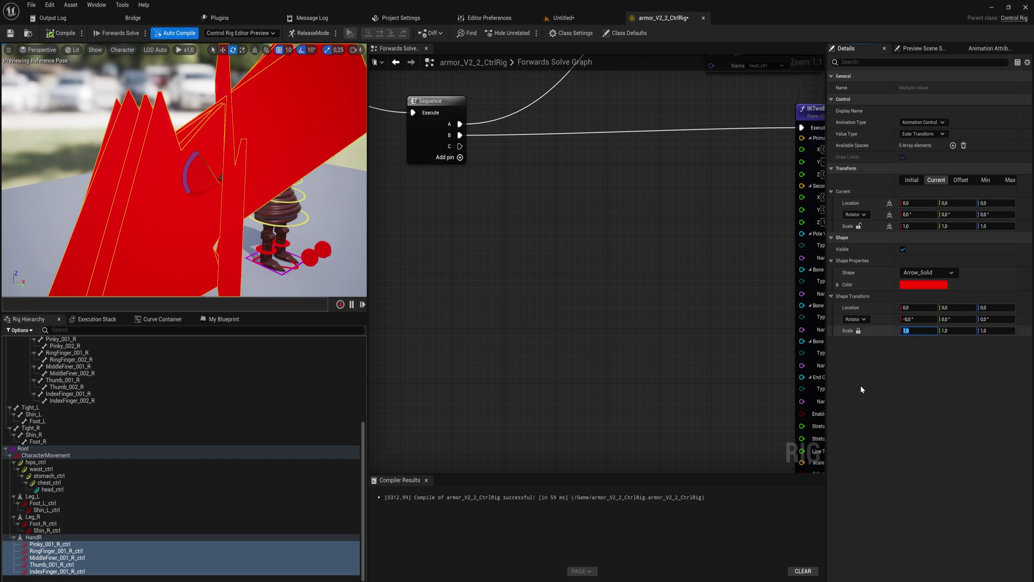
type("0")
key("Return")
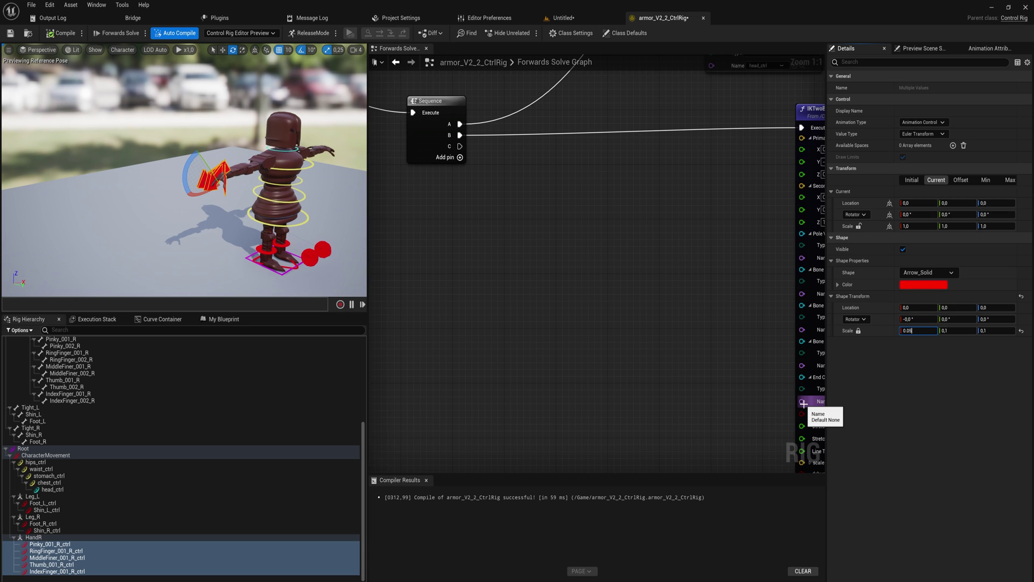
scroll(138, 218, "up", 5)
Move the control arrows up above the hand using the world-space move gizmo
key("w")
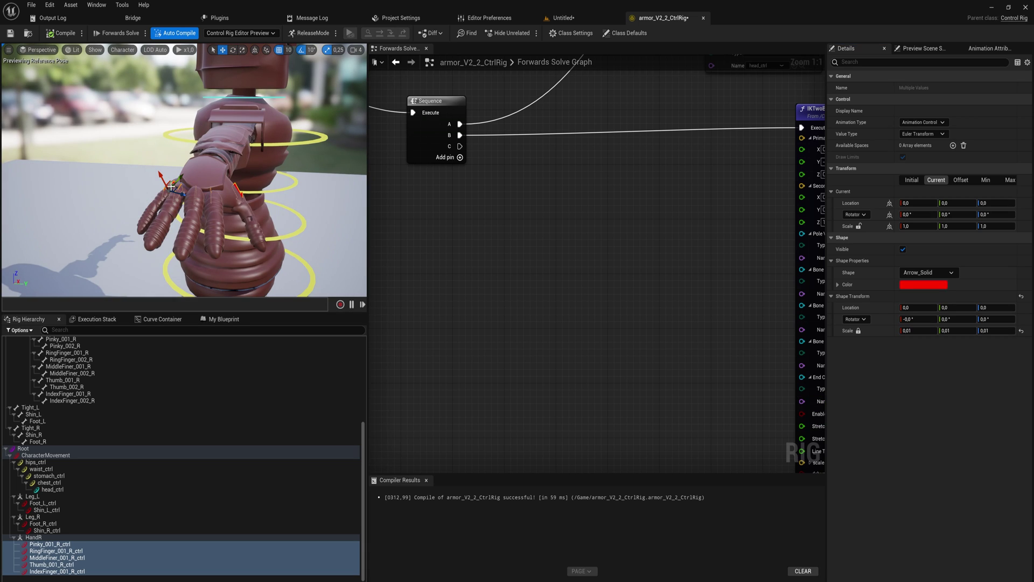
left_click(252, 50)
left_click_drag(169, 174, 168, 152)
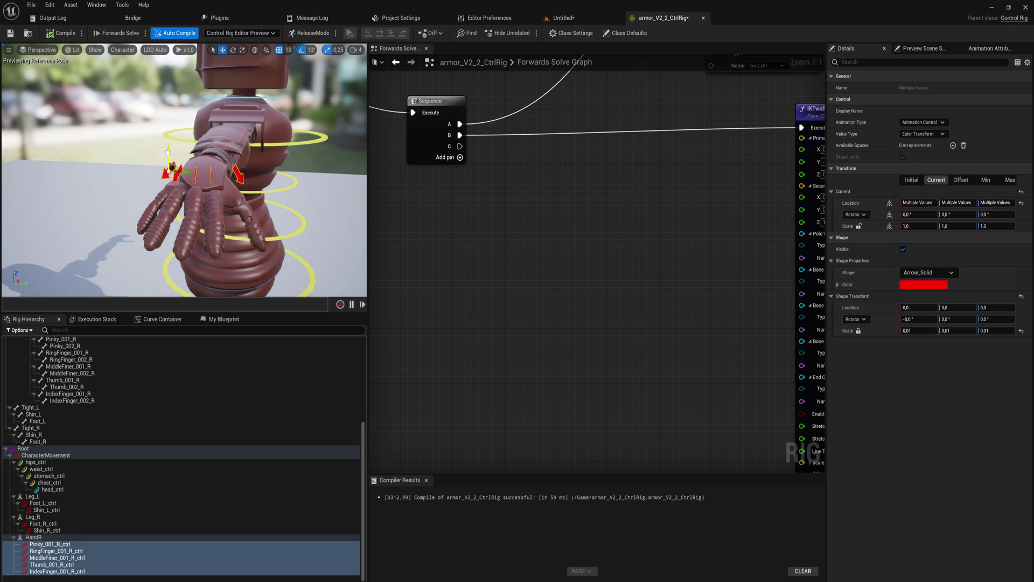
Store the raised finger arrows' current placement as their offset transform and recompile the rig
right_click_drag(243, 202, 121, 178)
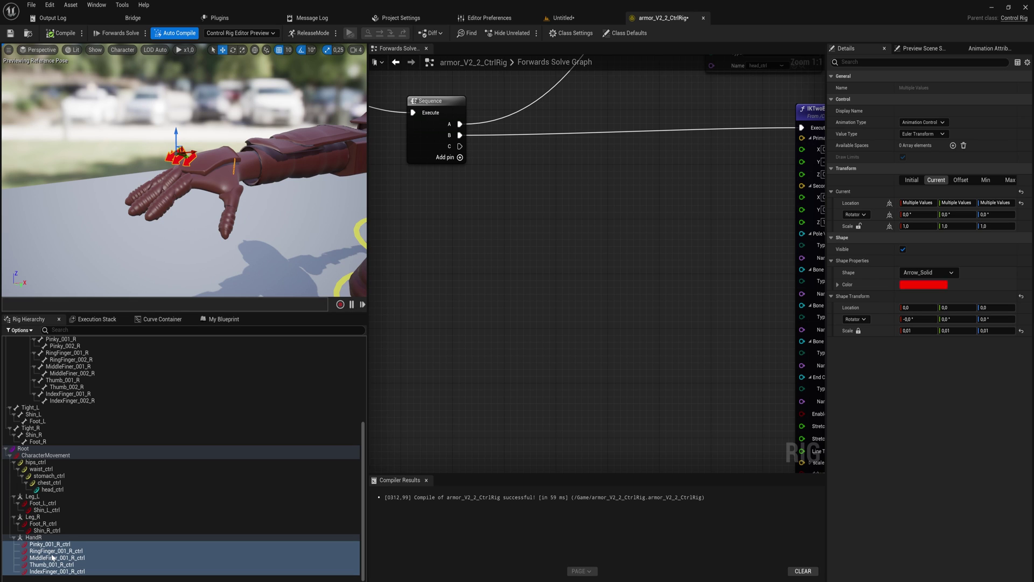
right_click(53, 557)
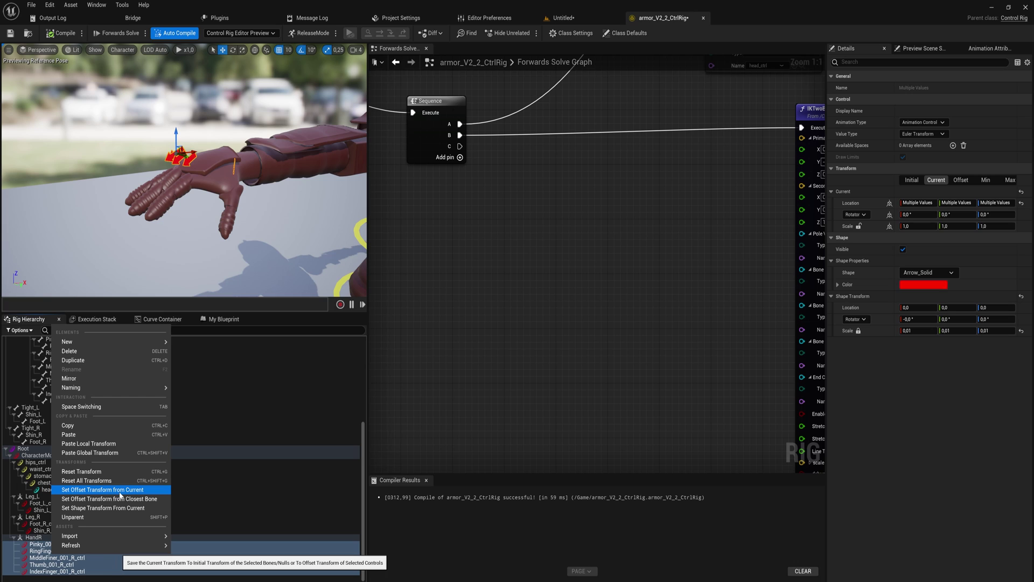
left_click(102, 491)
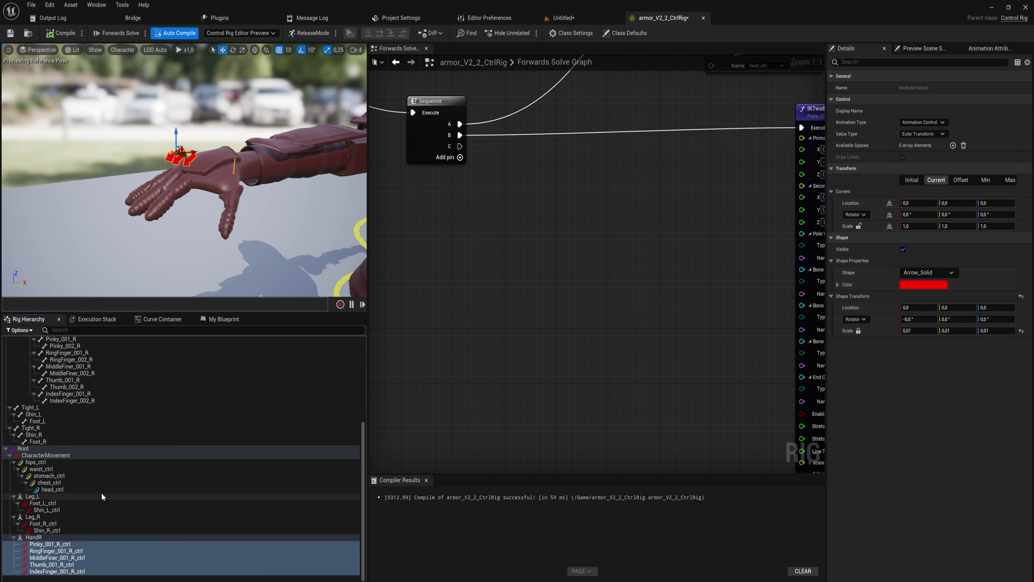
left_click(62, 36)
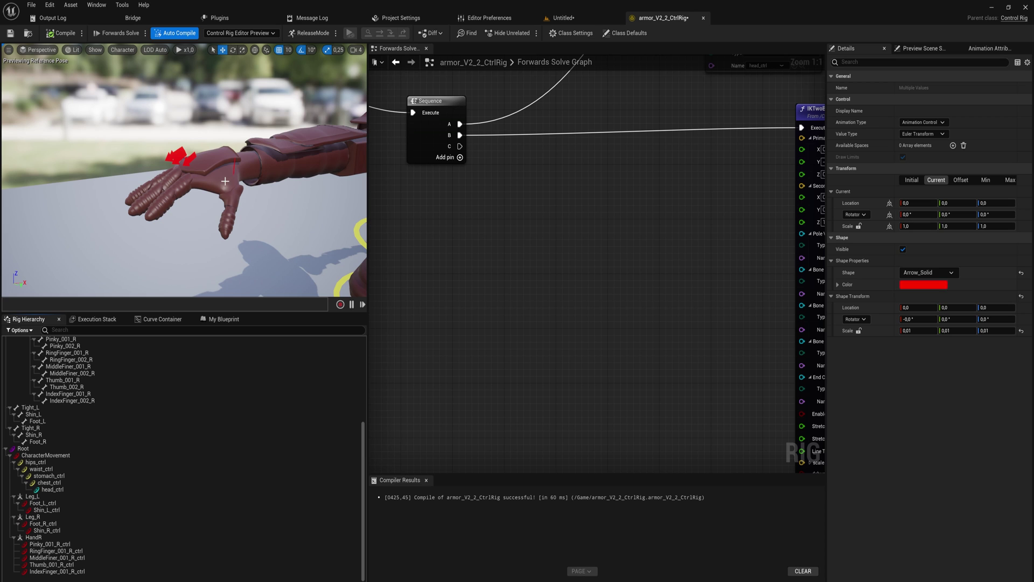
From below the hand, rotate the pinky control arrow down about 100 degrees
right_click_drag(201, 211, 121, 202)
scroll(172, 251, "up", 4)
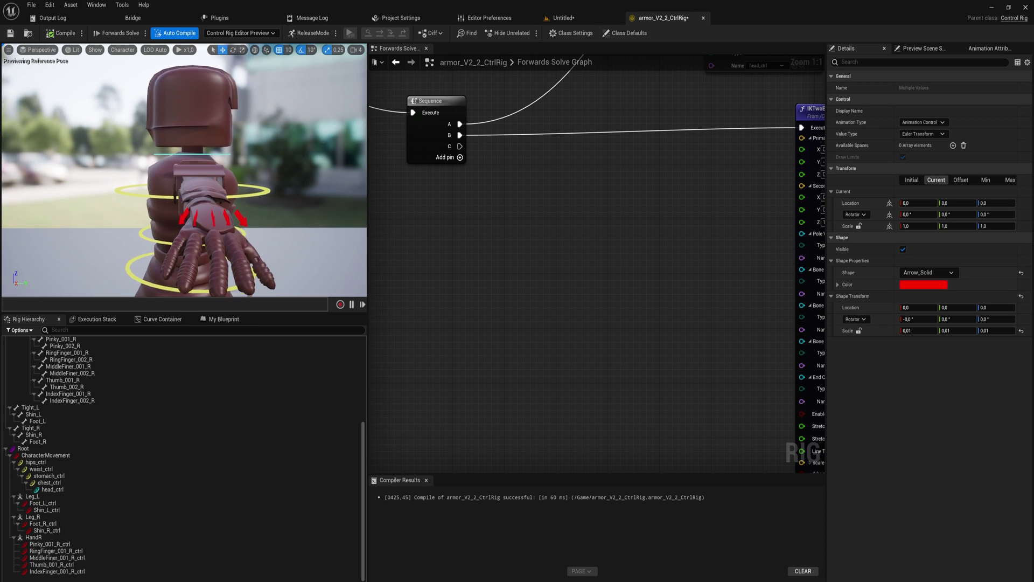
left_click(172, 251)
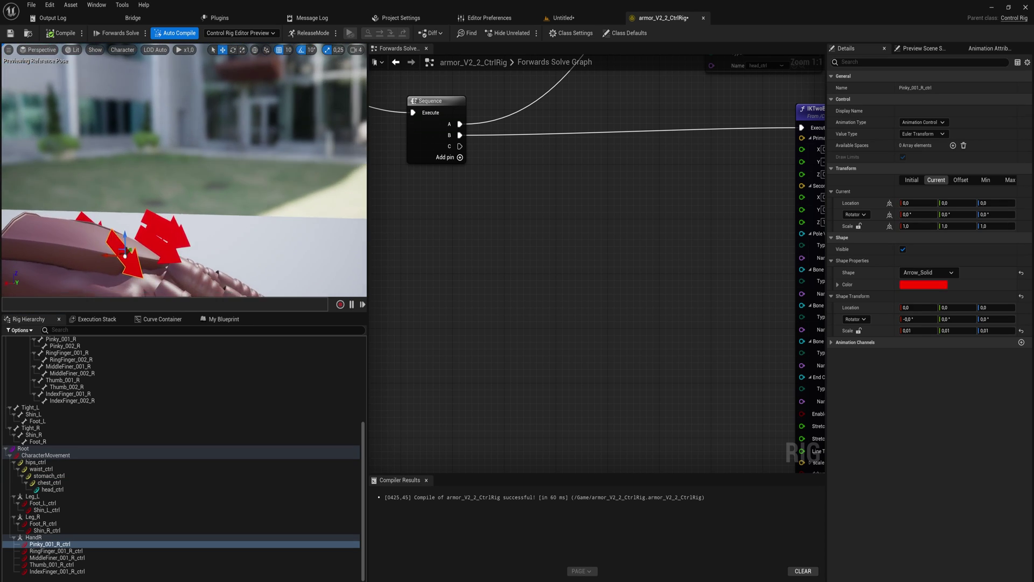
mouse_move(172, 251)
right_mouse_down()
mouse_move(178, 161)
mouse_move(242, 186)
mouse_move(180, 215)
right_mouse_up()
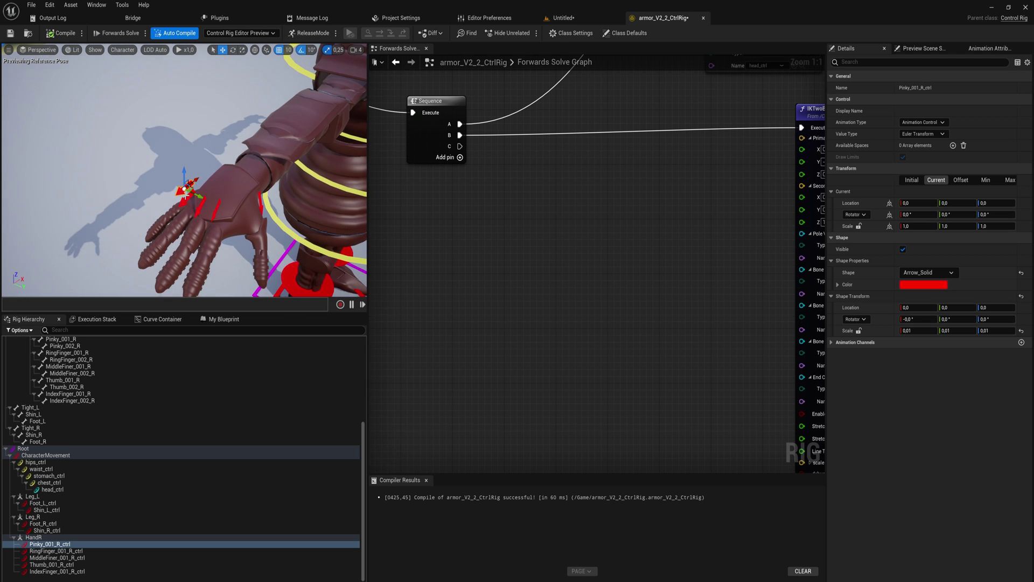
key("e")
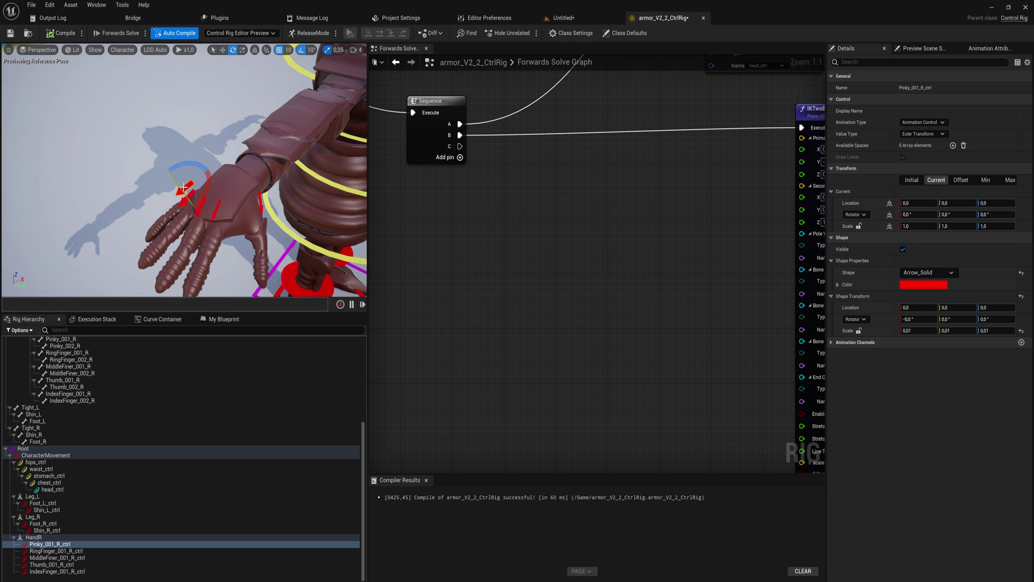
left_click_drag(184, 188, 168, 167)
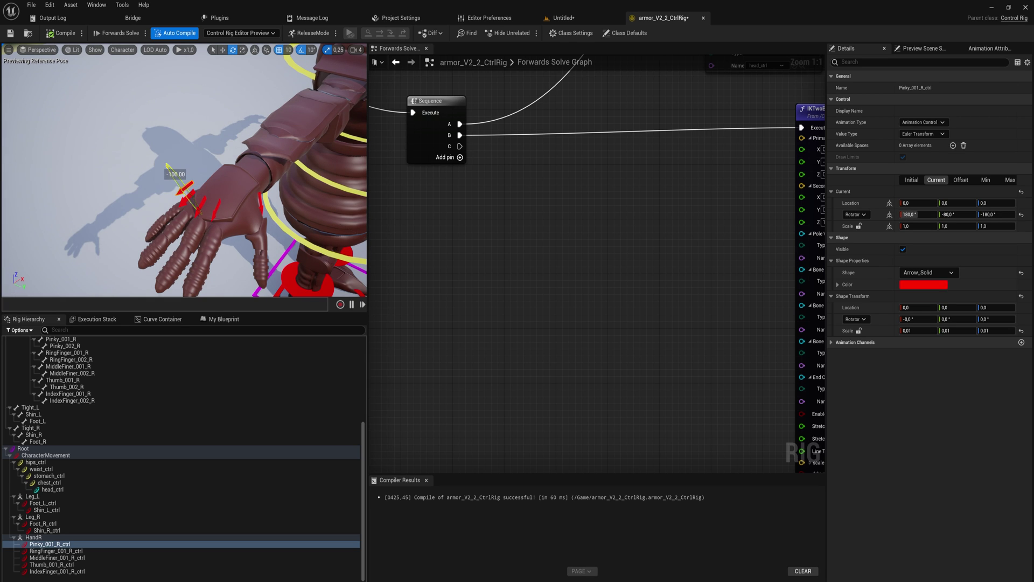
Rotate the ring finger control down 90 degrees, then select the middle finger control
right_click_drag(168, 167, 301, 249)
left_click(267, 217)
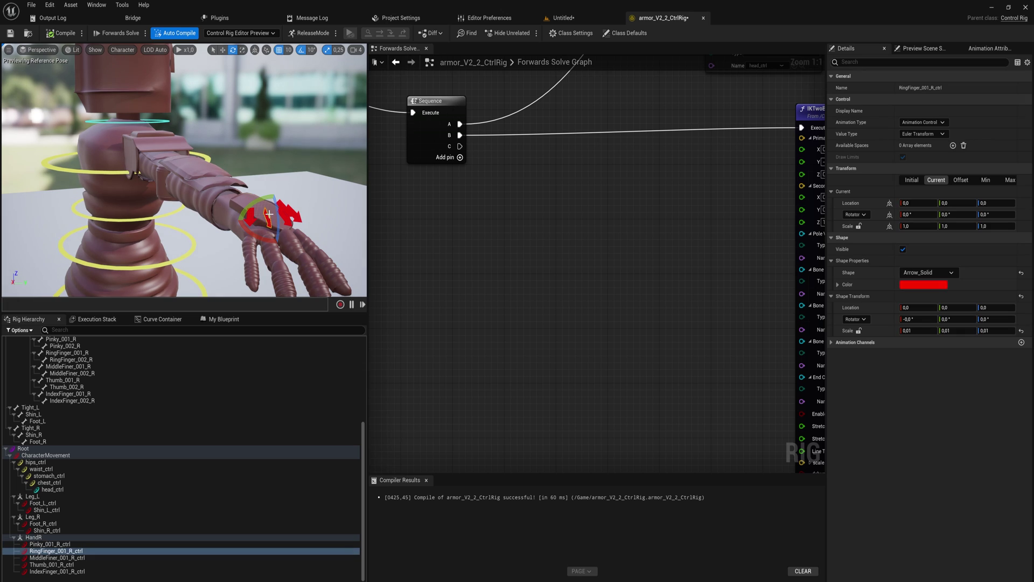
mouse_move(255, 197)
left_mouse_down()
mouse_move(229, 223)
mouse_move(301, 218)
mouse_move(260, 217)
mouse_move(320, 195)
left_mouse_up()
left_click(289, 216)
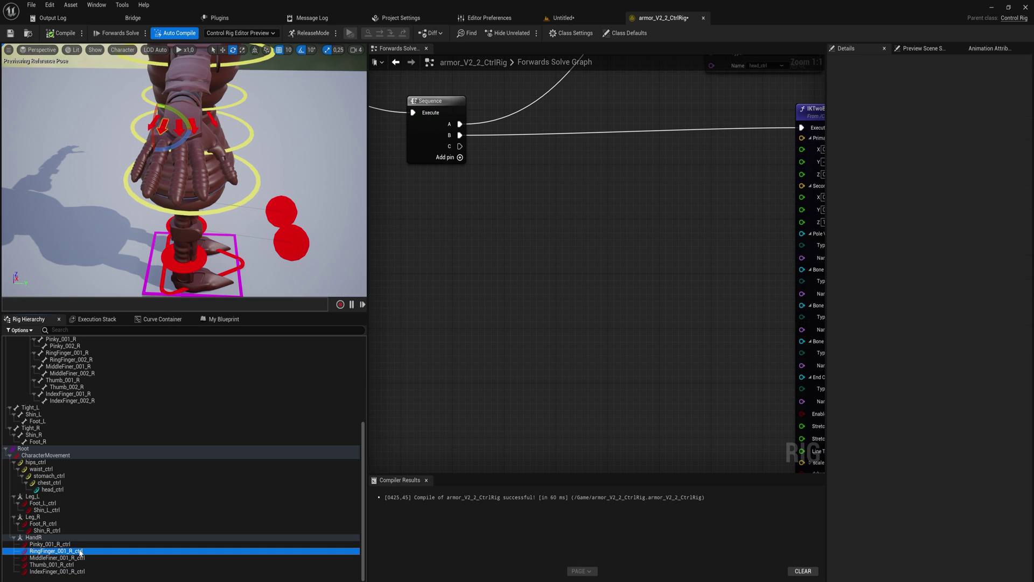
Store all five controls' current rotations as offsets, recompile, and reselect the five controls
left_click(48, 544)
left_click(58, 571, "shift")
right_click(80, 571)
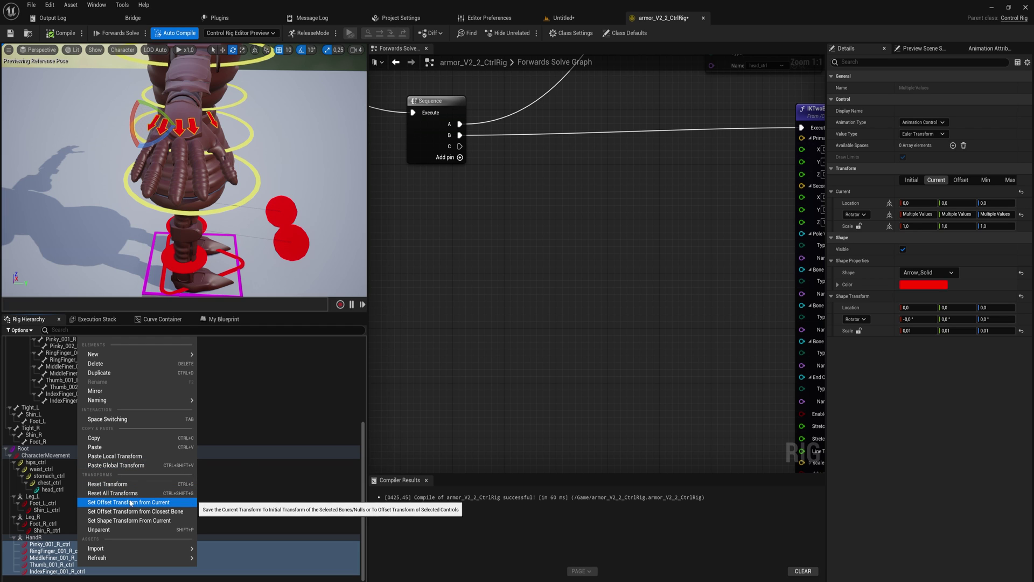
left_click(128, 502)
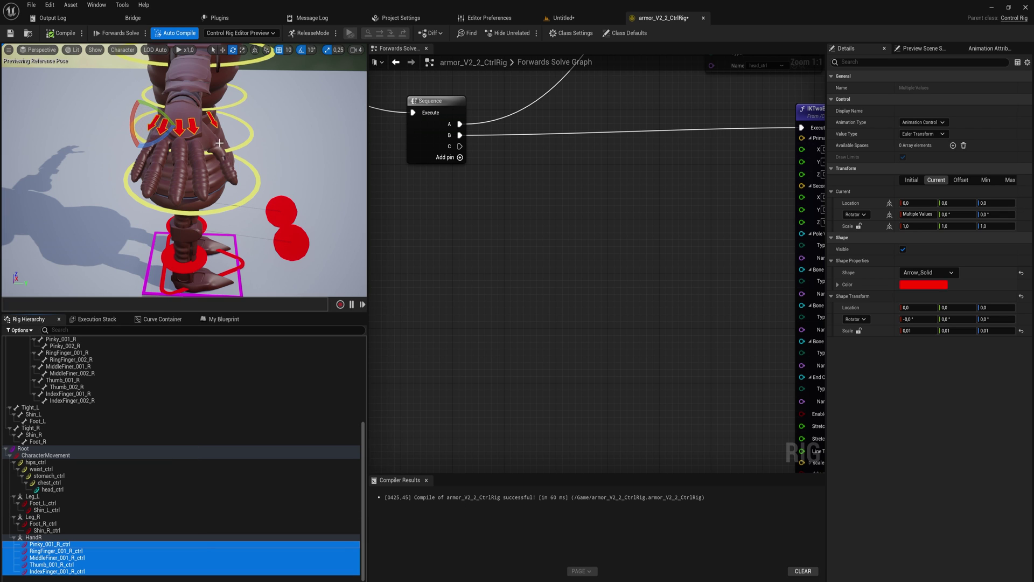
left_click(65, 32)
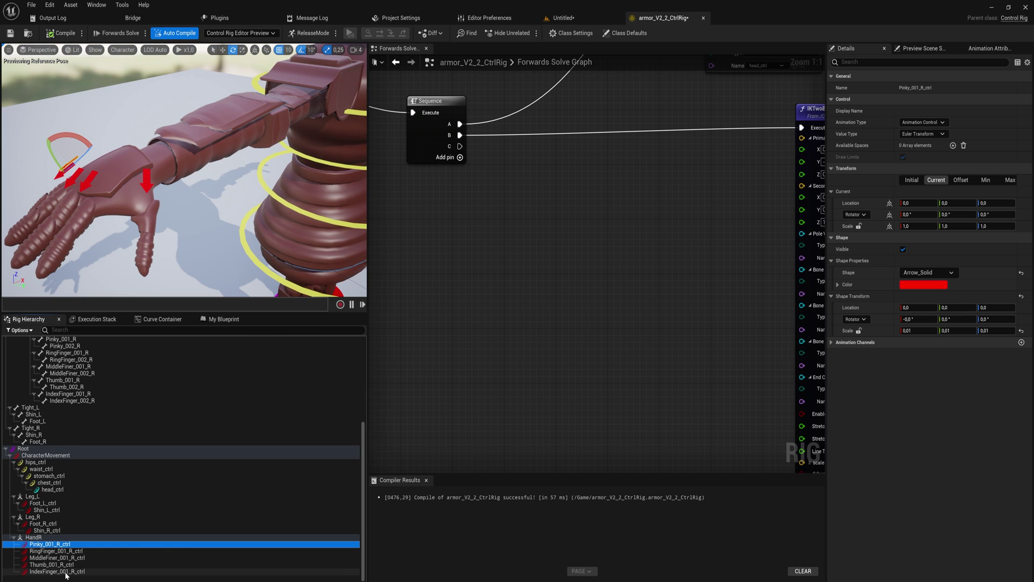
left_click(48, 543)
left_click(57, 571, "shift")
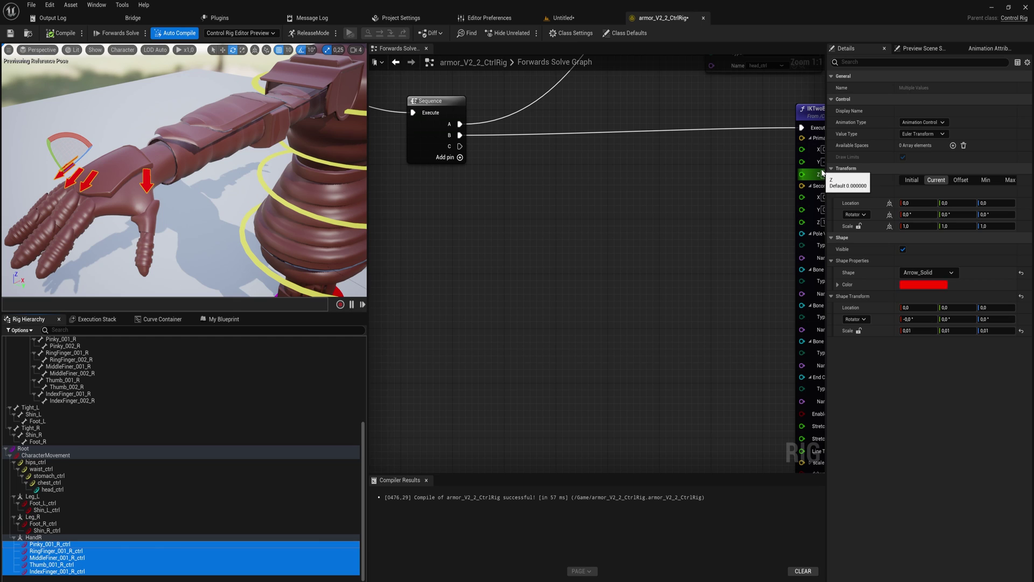
Set the five finger controls to a Float value type with Y as their primary axis
left_click_drag(826, 175, 726, 162)
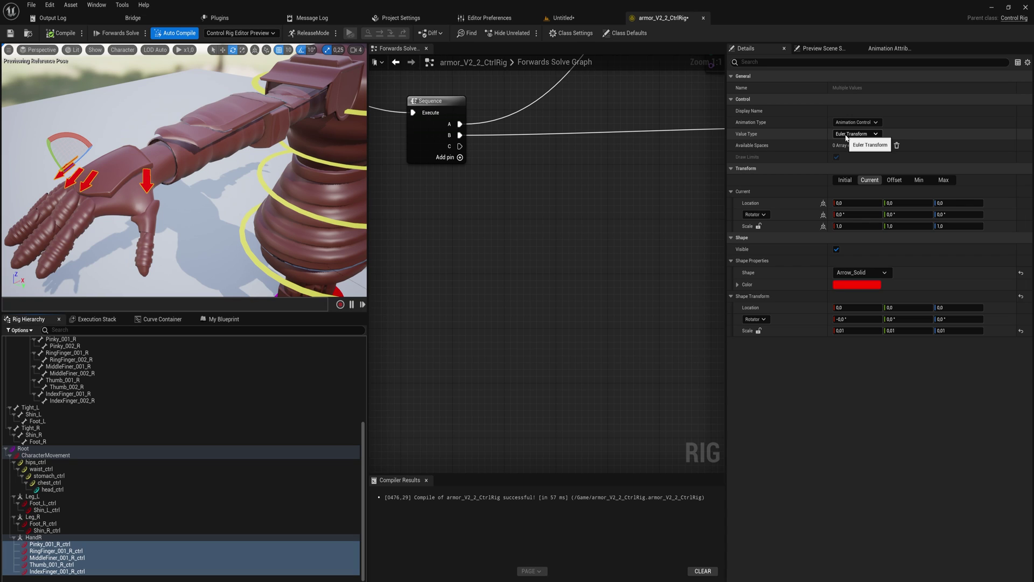
left_click(846, 135)
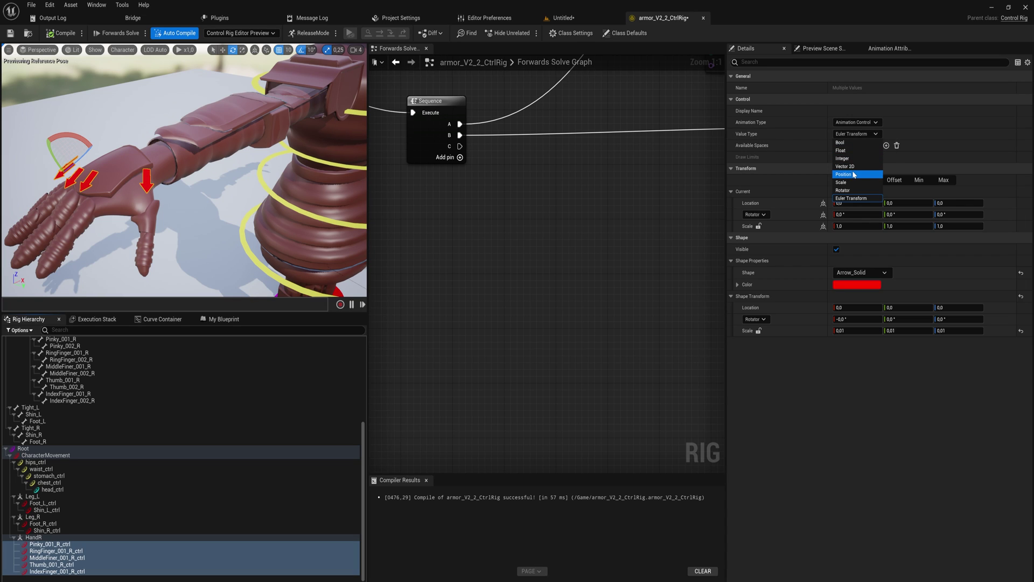
left_click(844, 150)
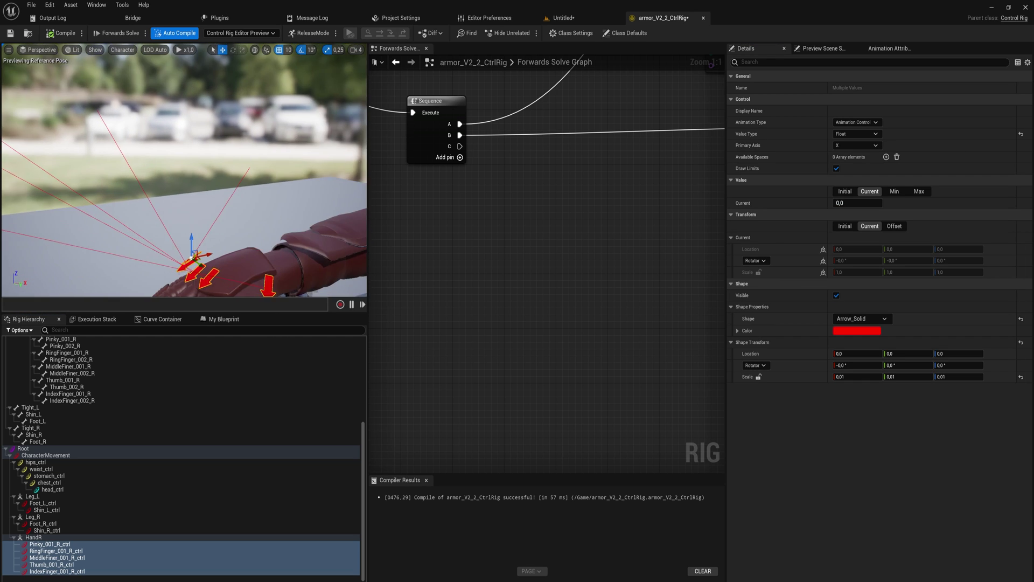
right_click_drag(184, 178, 184, 178)
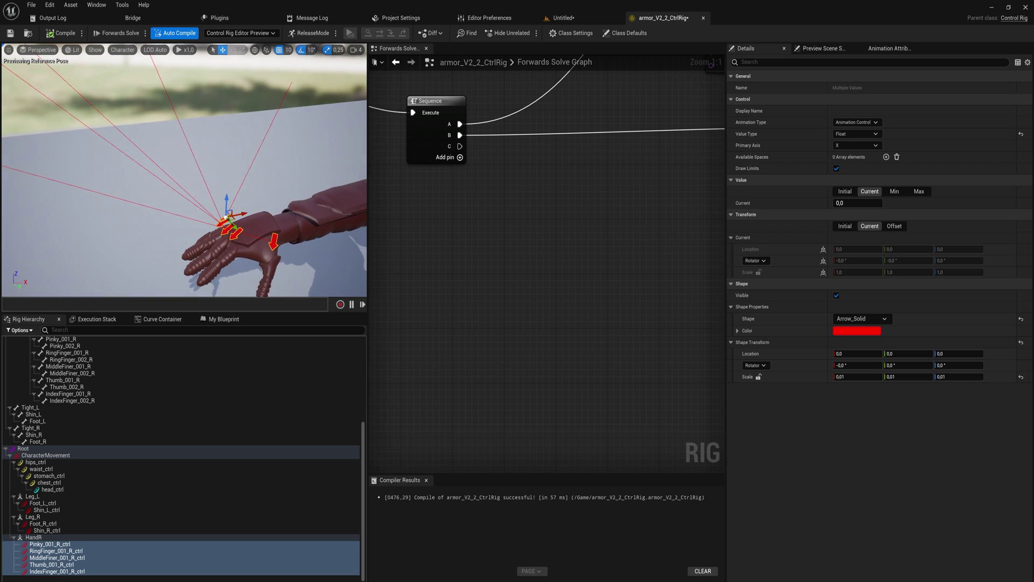
right_click_drag(248, 175, 238, 172)
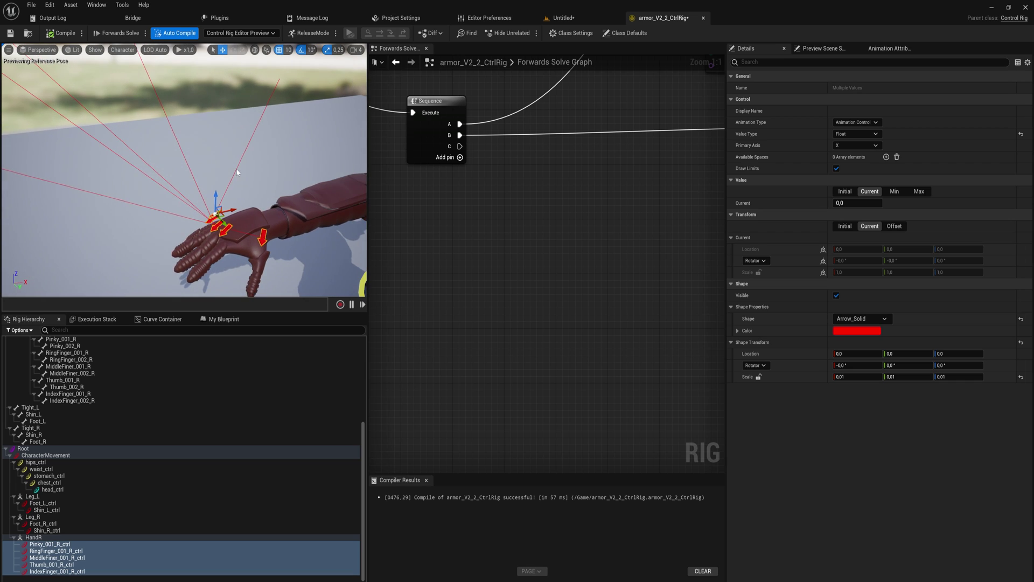
left_click(855, 145)
left_click(852, 163)
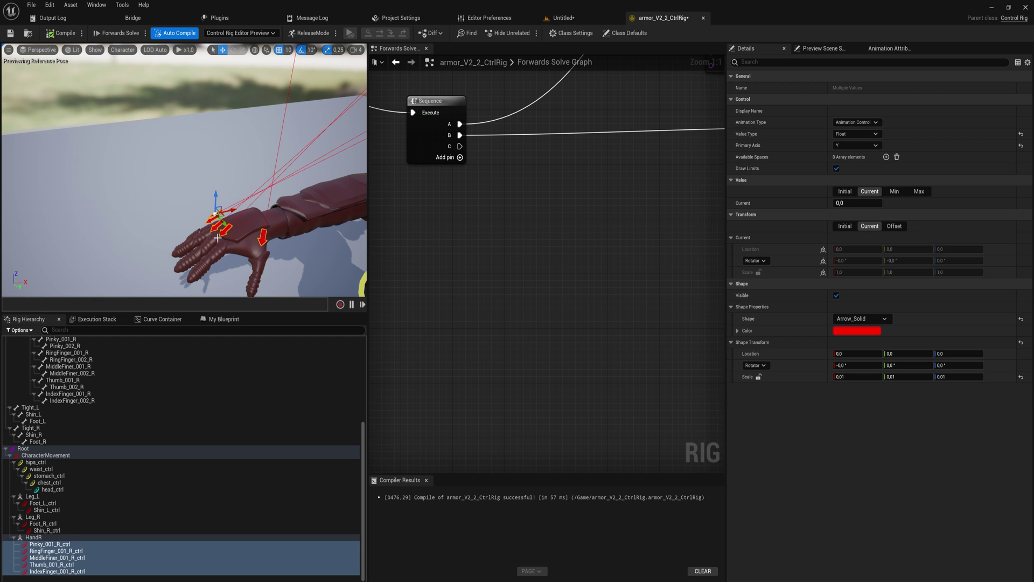
mouse_move(258, 247)
left_mouse_down()
mouse_move(186, 163)
mouse_move(186, 179)
mouse_move(242, 215)
left_mouse_up()
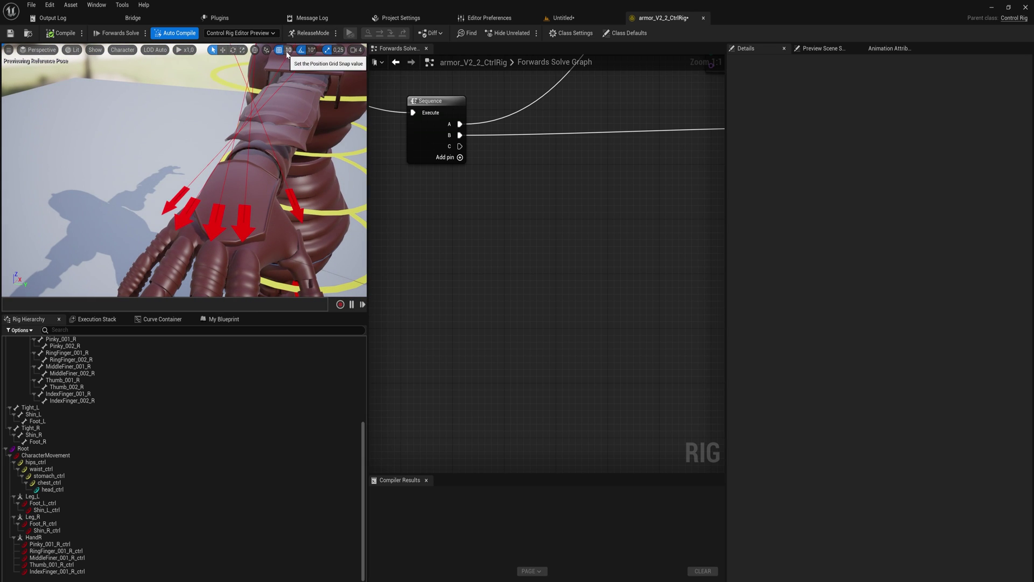
Select Thumb_001_R_ctrl and set its Value Type to Euler Transform
left_click(297, 207)
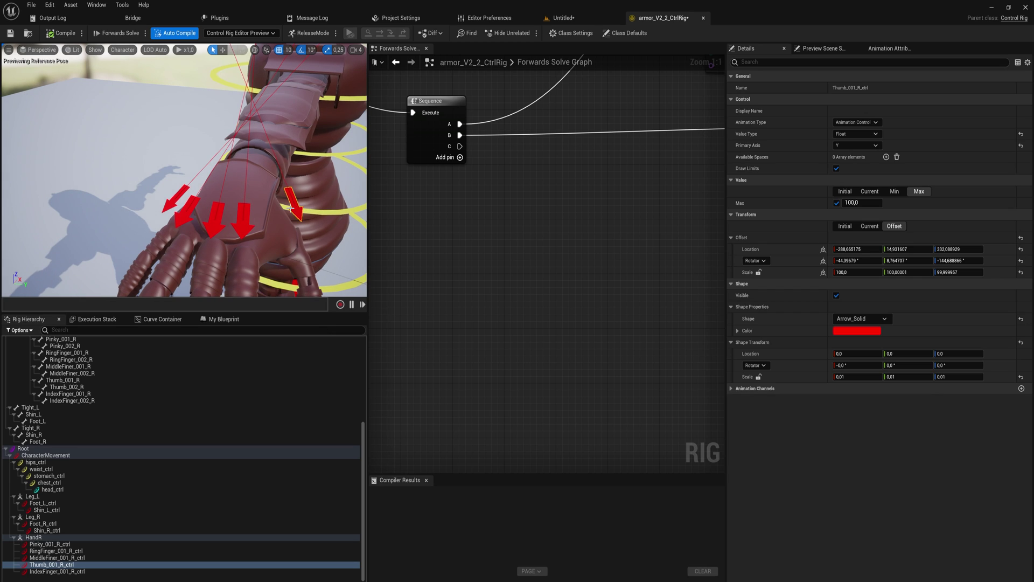
left_click(854, 133)
left_click(848, 179)
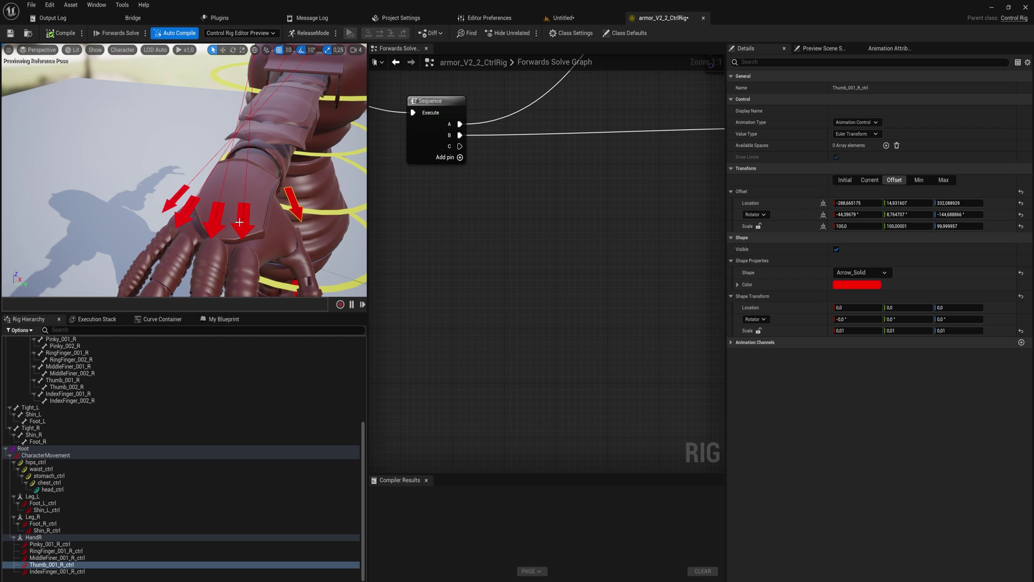
right_click(290, 207)
key("Escape")
right_click(292, 200)
key("Escape")
Rotate the thumb arrow and set its Shape Transform Z rotation to 180
key("e")
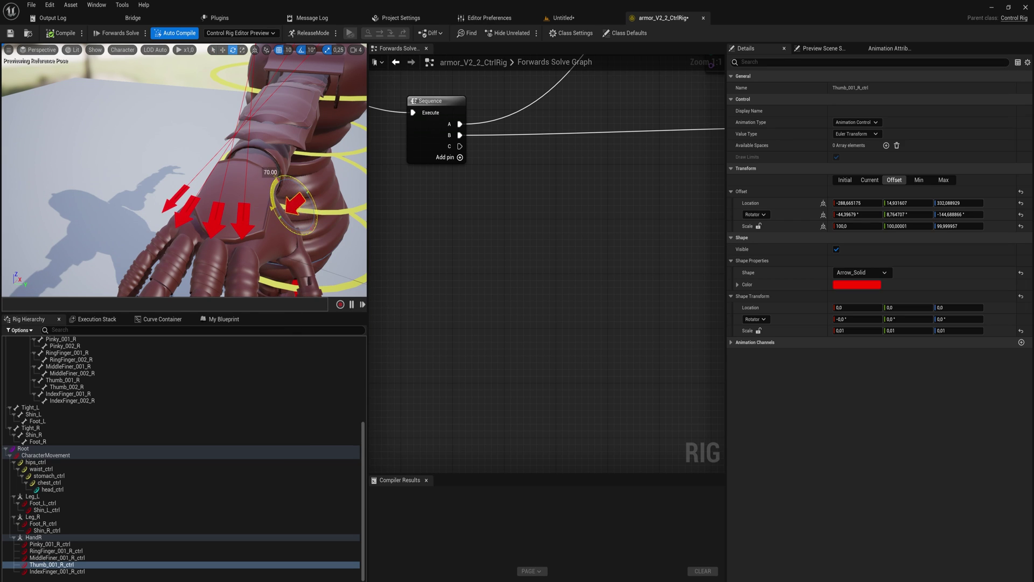
mouse_move(301, 212)
left_mouse_down()
mouse_move(285, 199)
mouse_move(303, 194)
left_mouse_up()
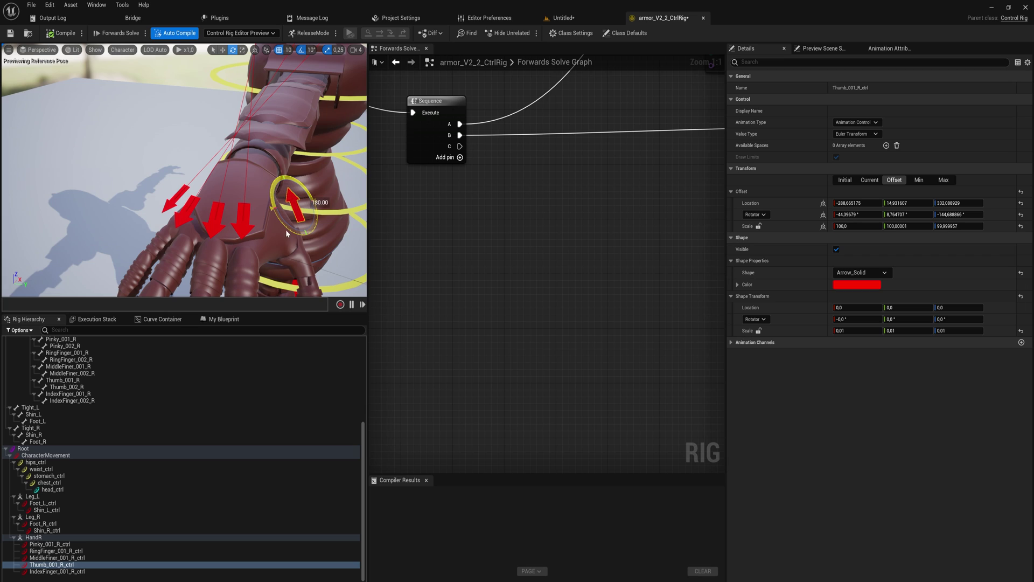
left_click_drag(287, 232, 287, 232)
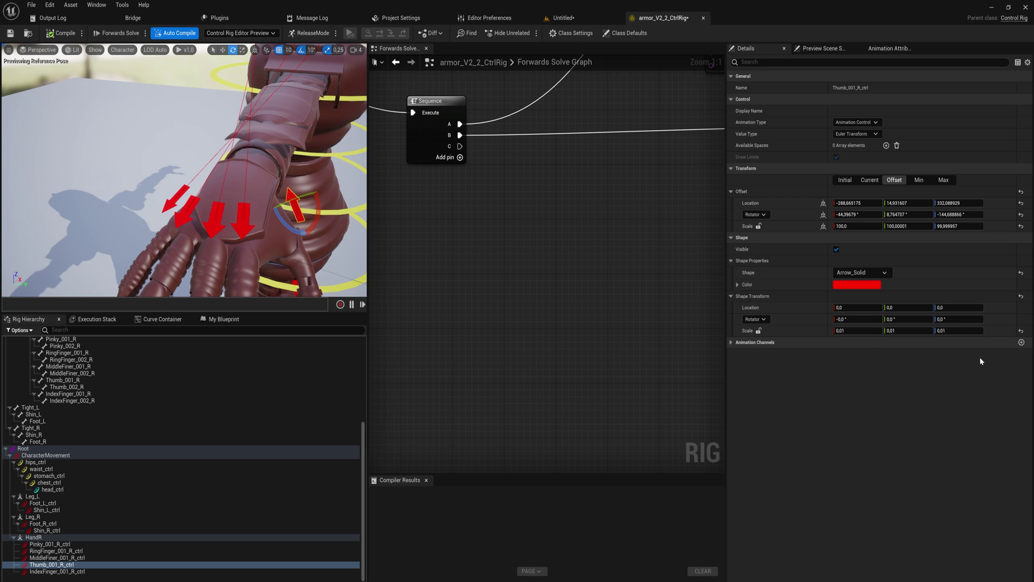
left_click(945, 319)
left_click(49, 544)
Select all five finger controls and set their offset transforms from current
left_click(56, 571, "shift")
right_click(71, 562)
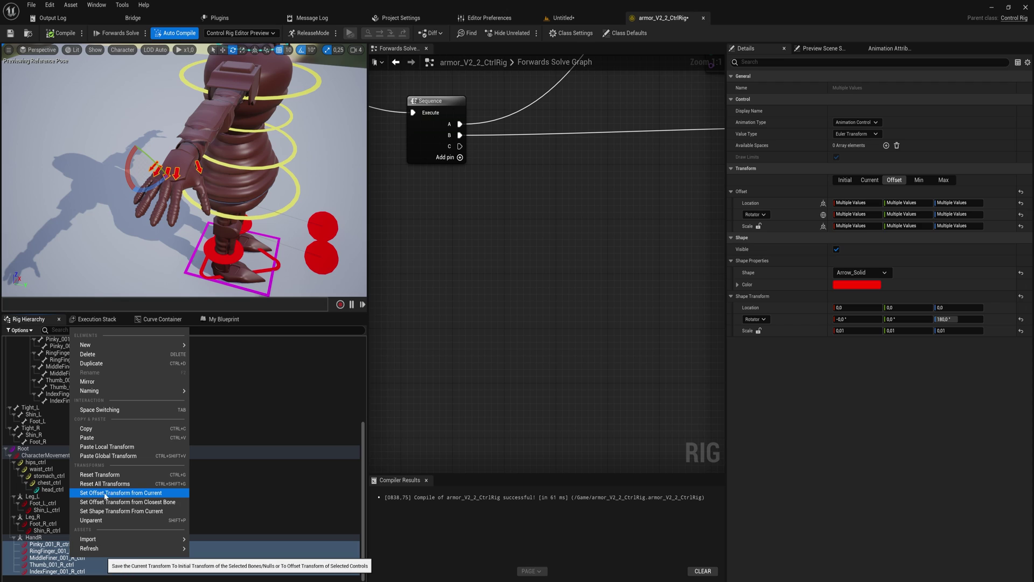
left_click(120, 492)
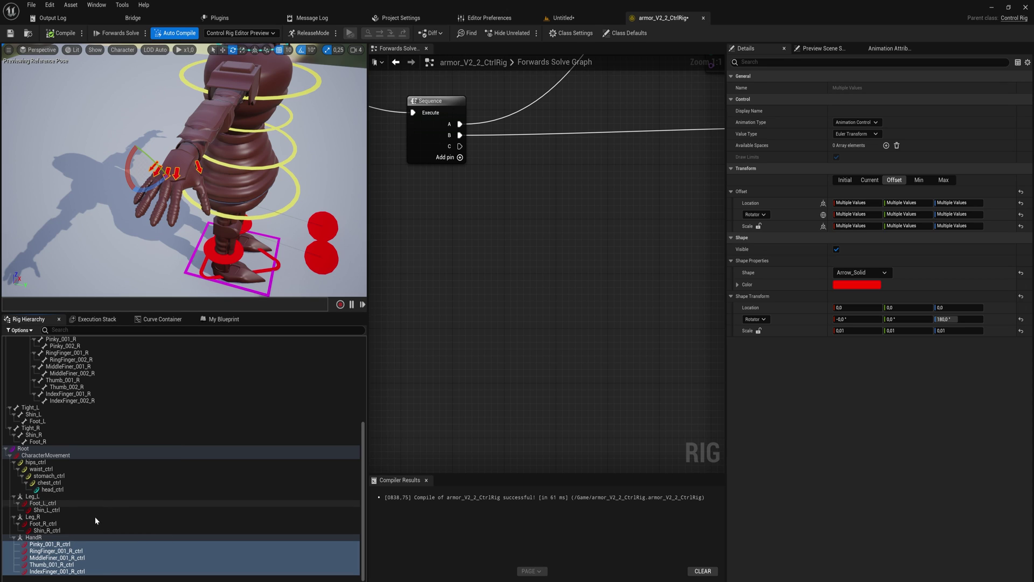
Make the five finger controls Float value type with Min and Max limits enabled
left_click(872, 133)
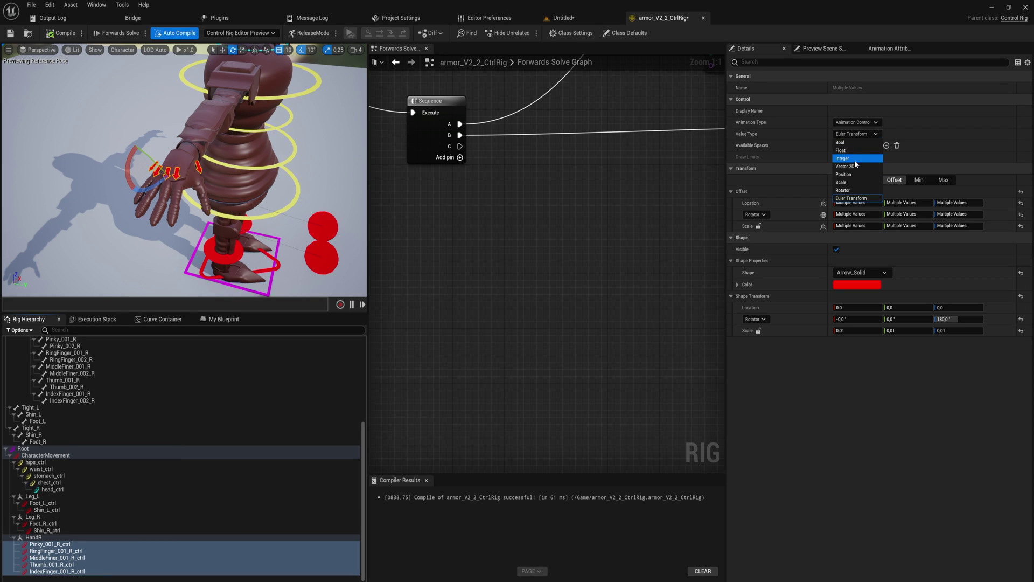
left_click(851, 149)
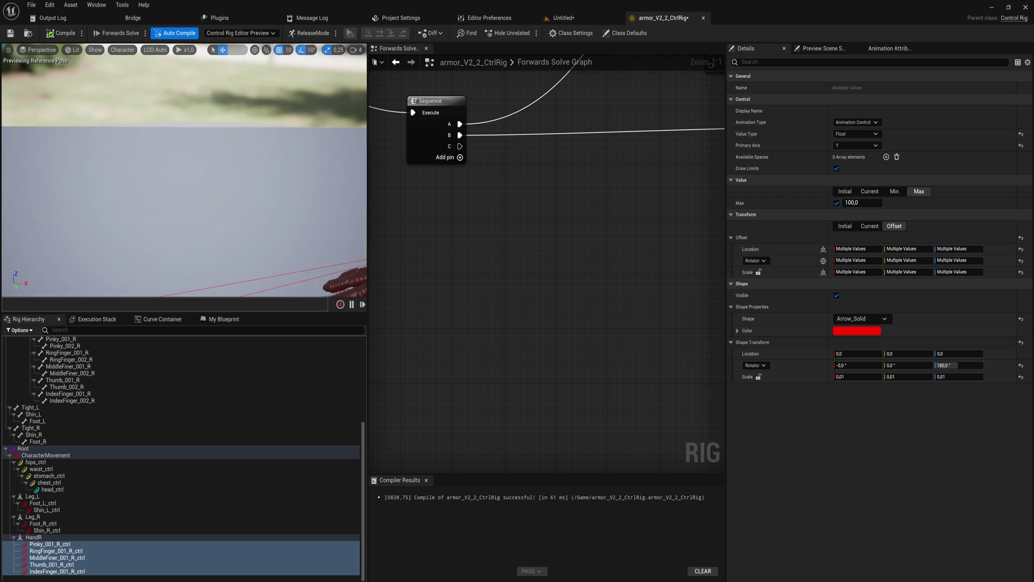
mouse_move(184, 178)
right_mouse_down()
mouse_move(243, 178)
mouse_move(162, 210)
mouse_move(162, 162)
mouse_move(202, 145)
right_mouse_up()
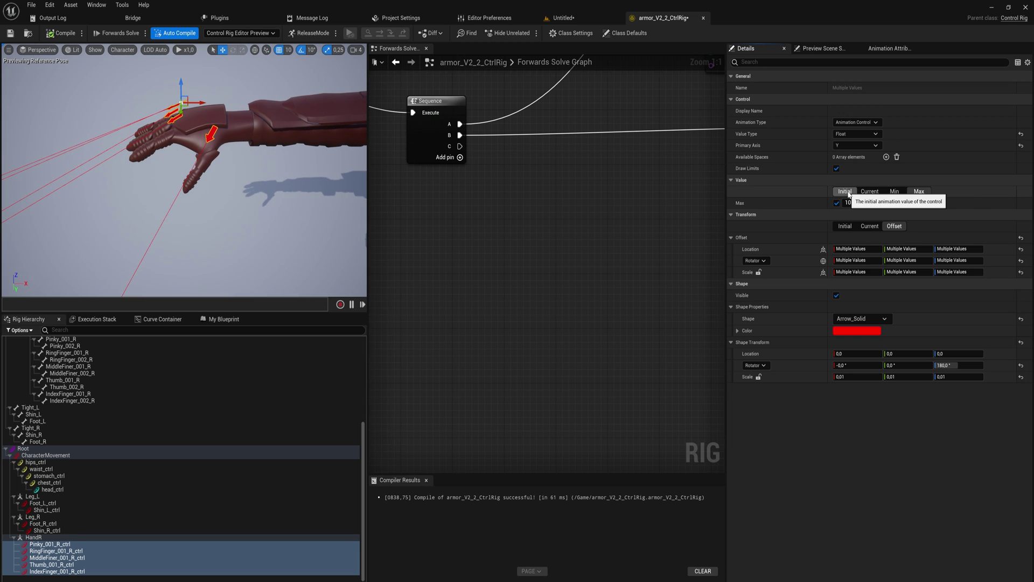
left_click(895, 192)
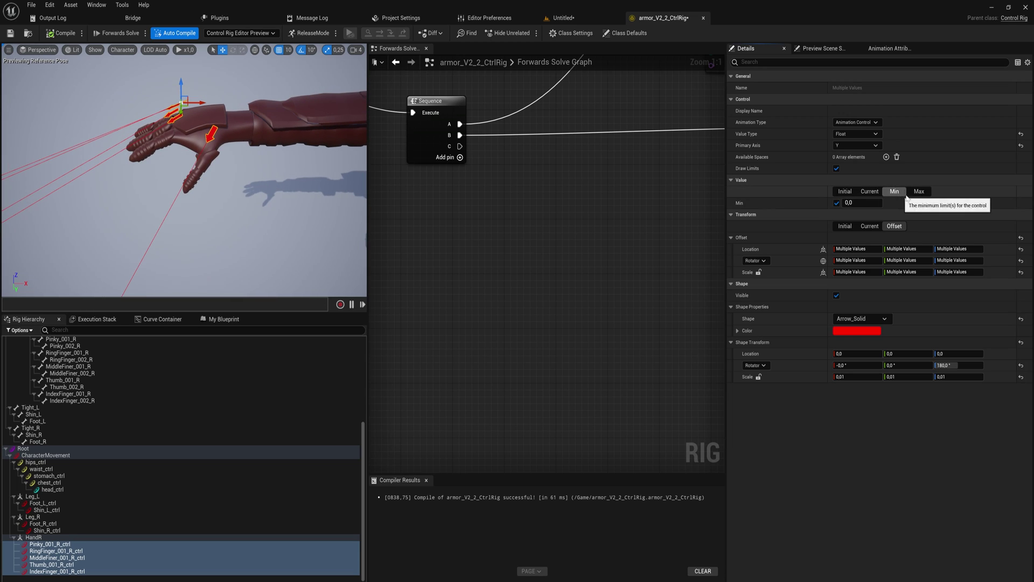
left_click(920, 192)
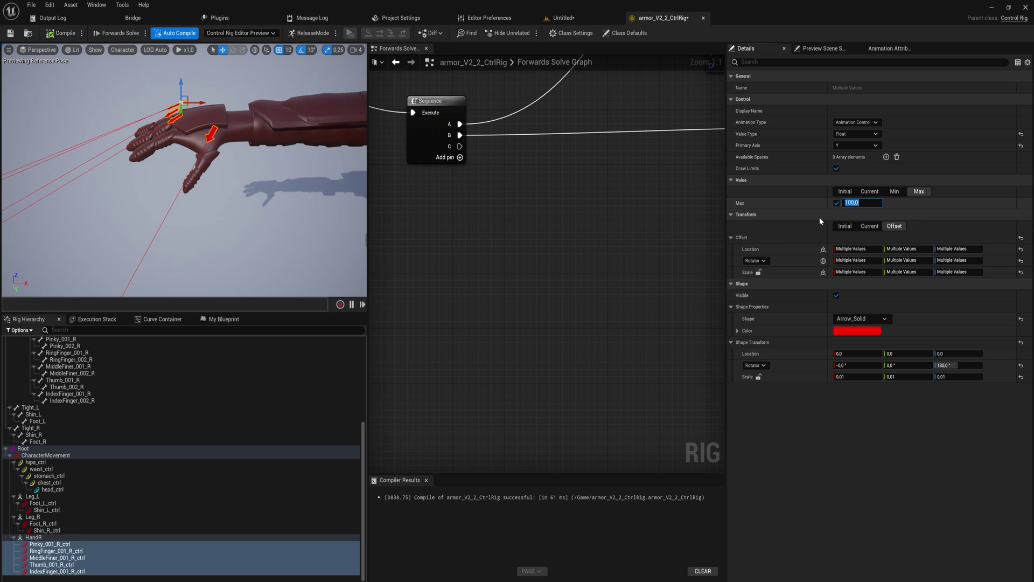
scroll(184, 162, "down", 5)
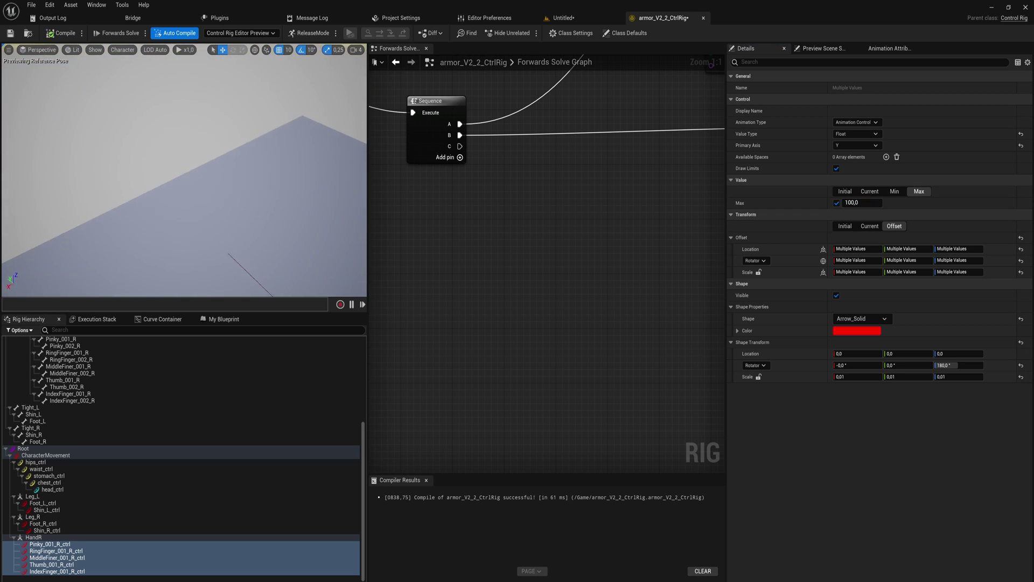
mouse_move(183, 162)
right_mouse_down()
mouse_move(186, 178)
mouse_move(243, 162)
right_mouse_up()
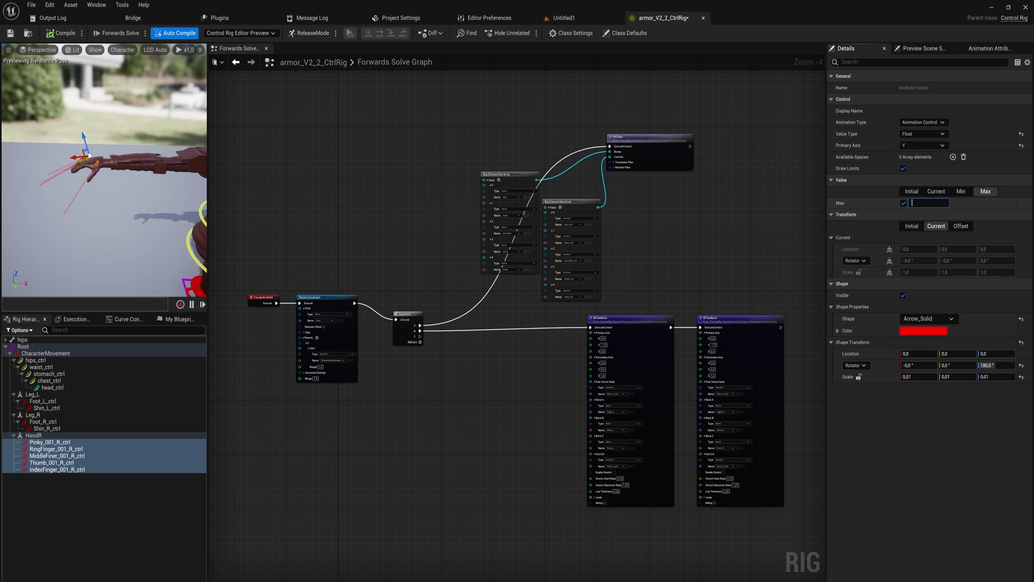
type("20")
Commit 0.5 as the finger controls' maximum, check the hand, and select the pinky control
key("Return")
mouse_move(104, 162)
right_mouse_down()
mouse_move(104, 210)
mouse_move(103, 122)
right_mouse_up()
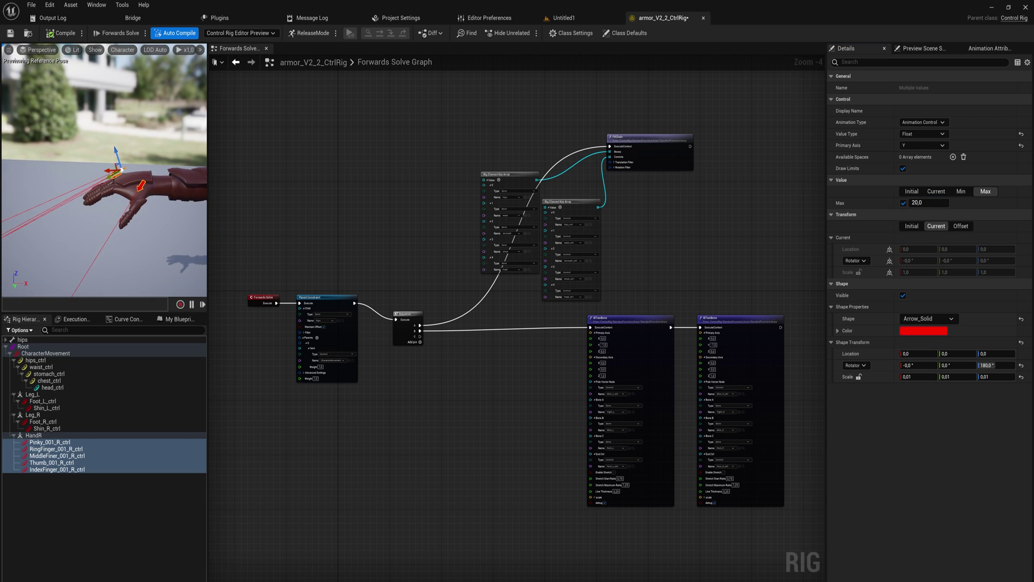
right_click_drag(103, 179, 104, 146)
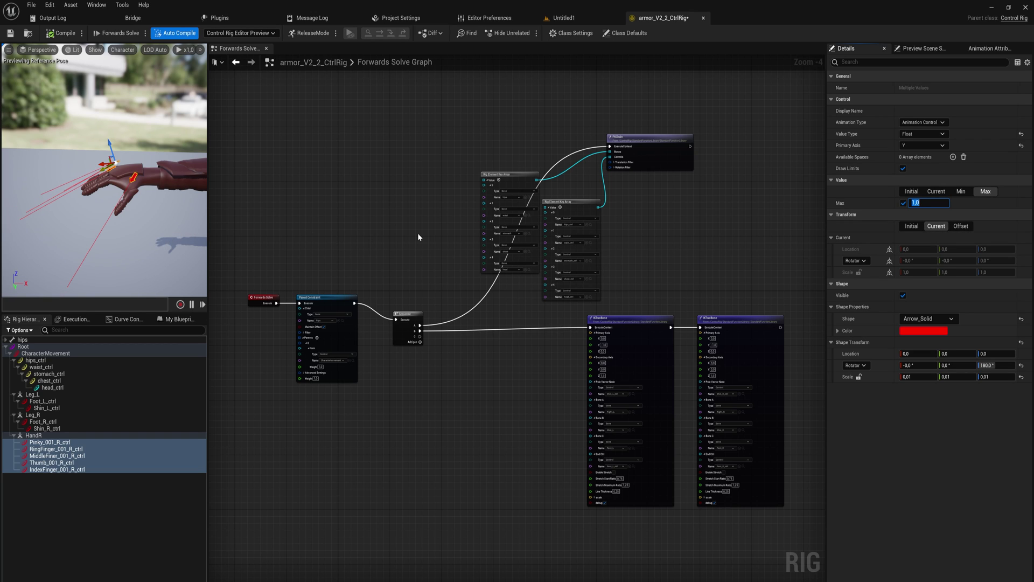
type("0,5")
mouse_move(121, 178)
right_mouse_down()
mouse_move(65, 146)
mouse_move(115, 191)
right_mouse_up()
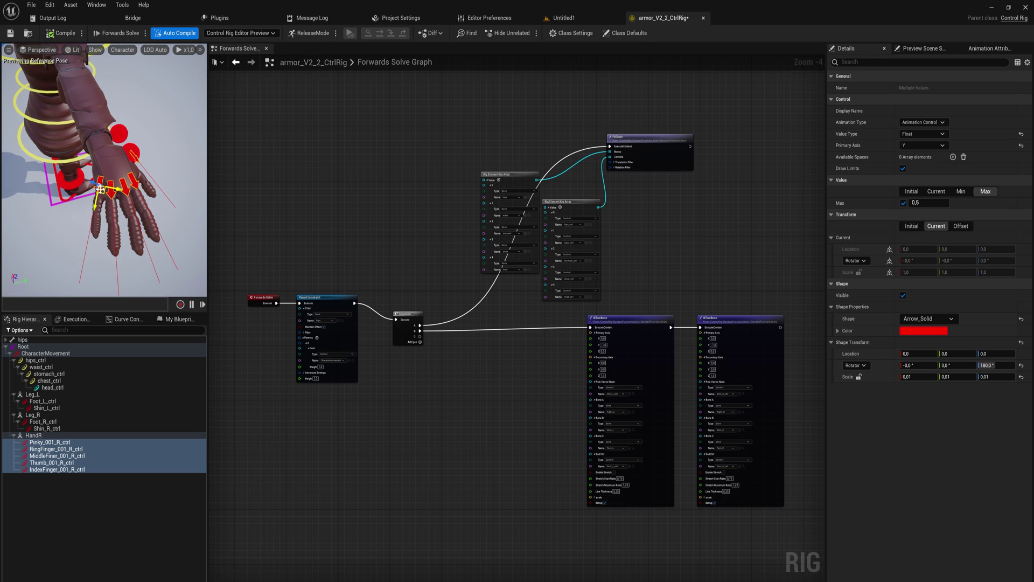
left_click(100, 177)
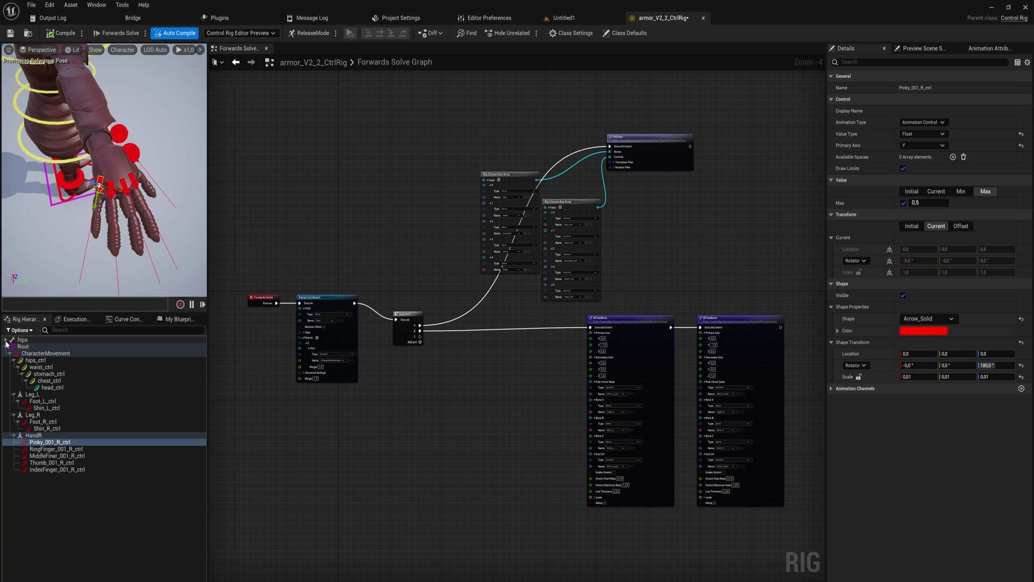
Create an item array from Pinky_001_R and Pinky_002_R and move it lower in the graph
left_click(6, 341)
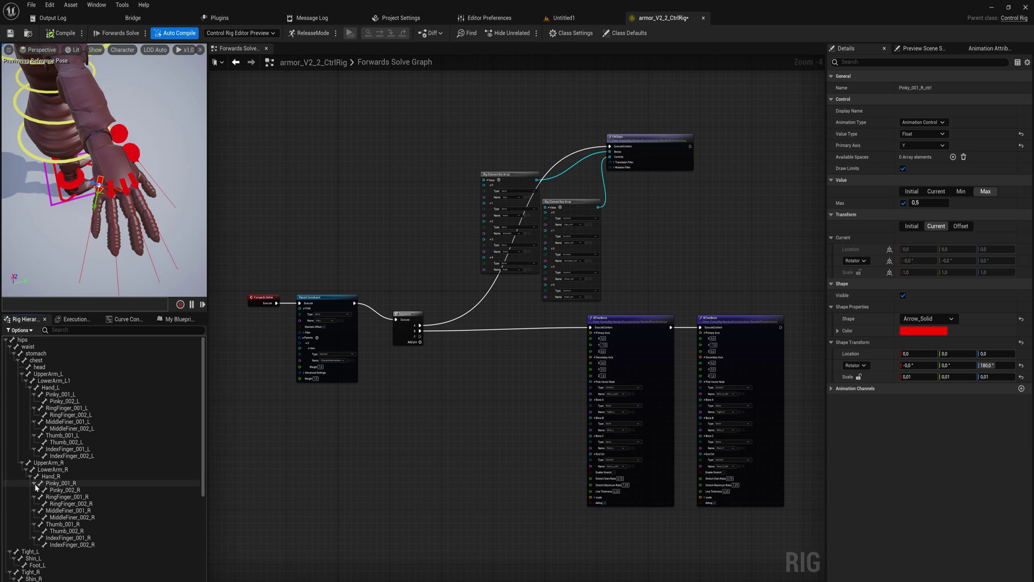
left_click(54, 483)
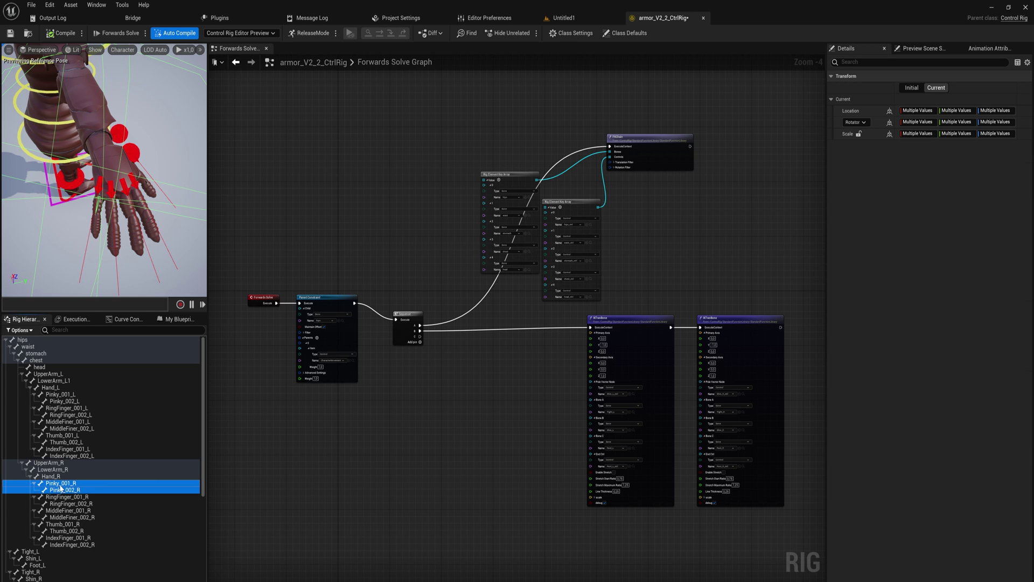
left_click_drag(61, 488, 399, 436)
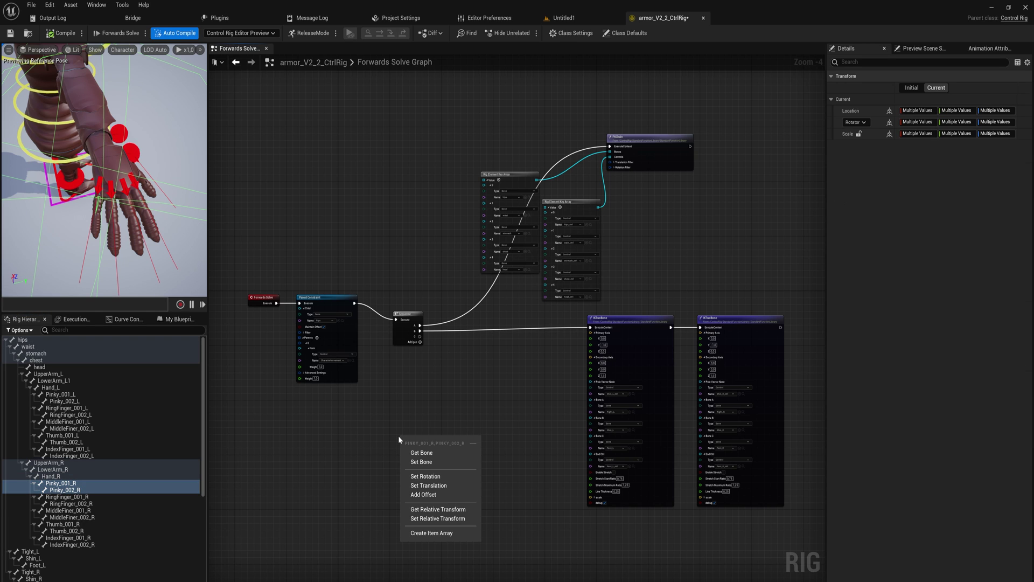
left_click(432, 533)
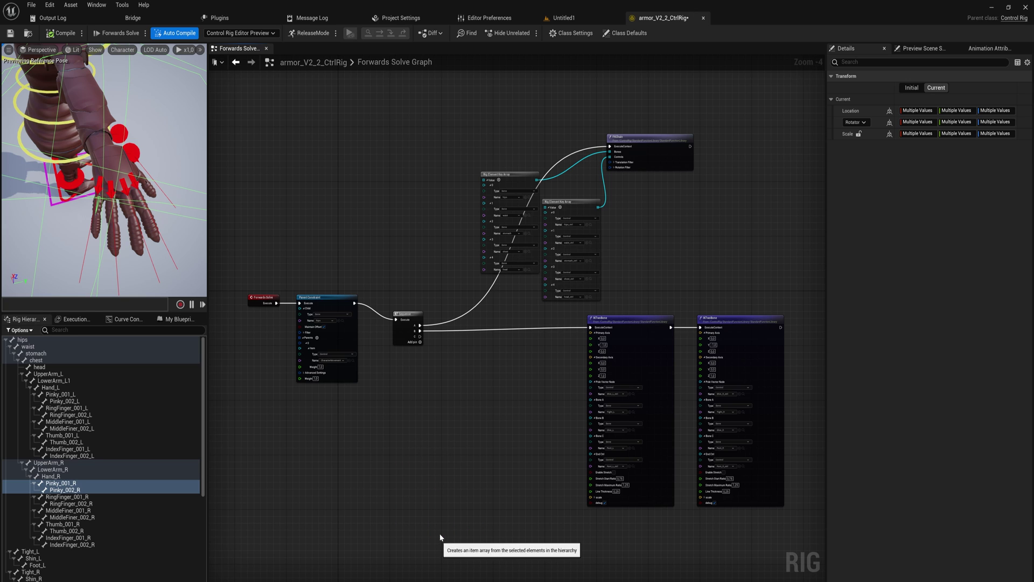
scroll(443, 475, "up", 4)
scroll(447, 473, "up", 3)
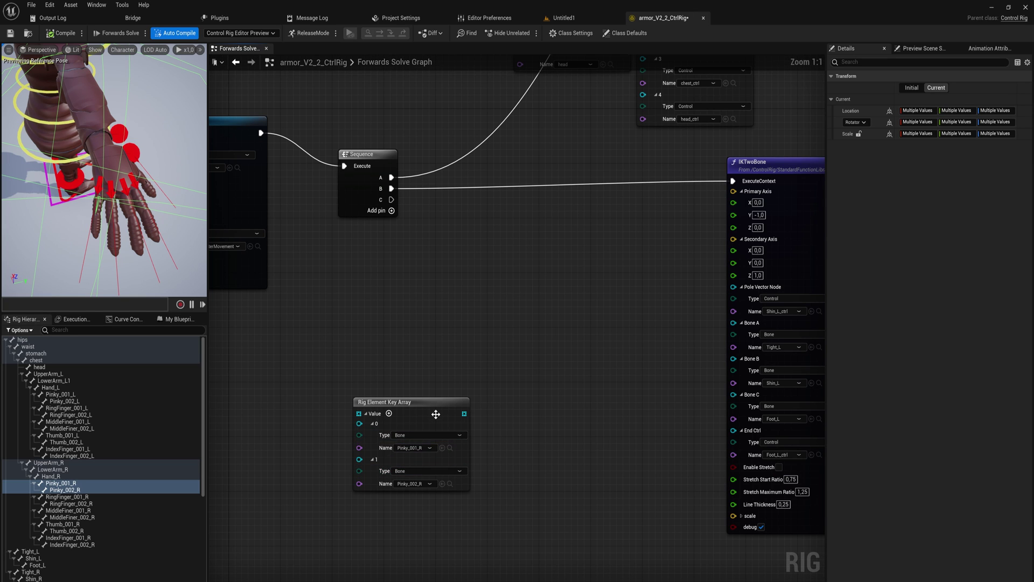
left_click(408, 375)
mouse_move(409, 374)
left_mouse_down()
mouse_move(410, 445)
mouse_move(597, 458)
left_mouse_up()
type("distr")
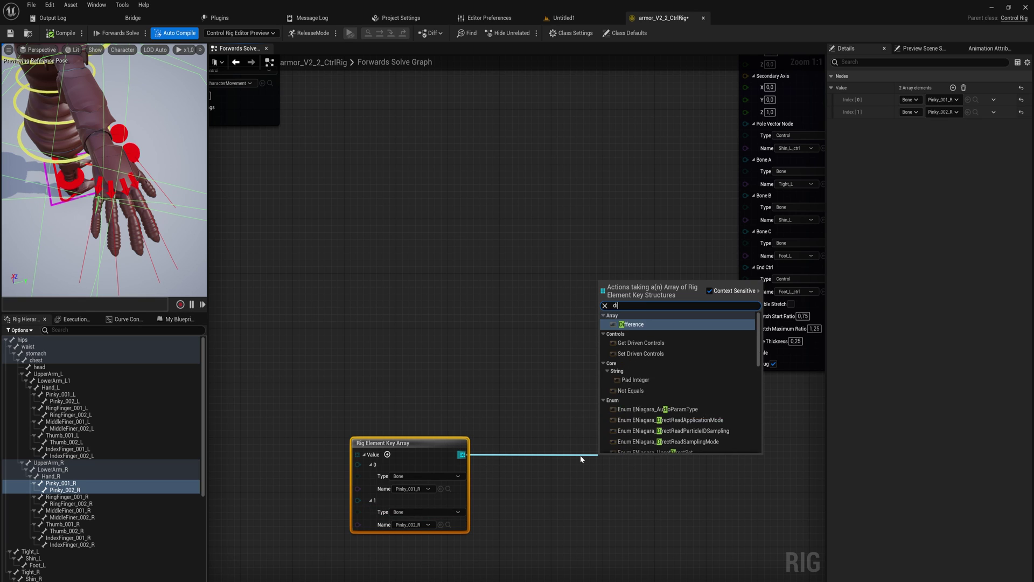
Add a Distribute Rotation node fed by the pinky array and wire Sequence pin C into it
key("Return")
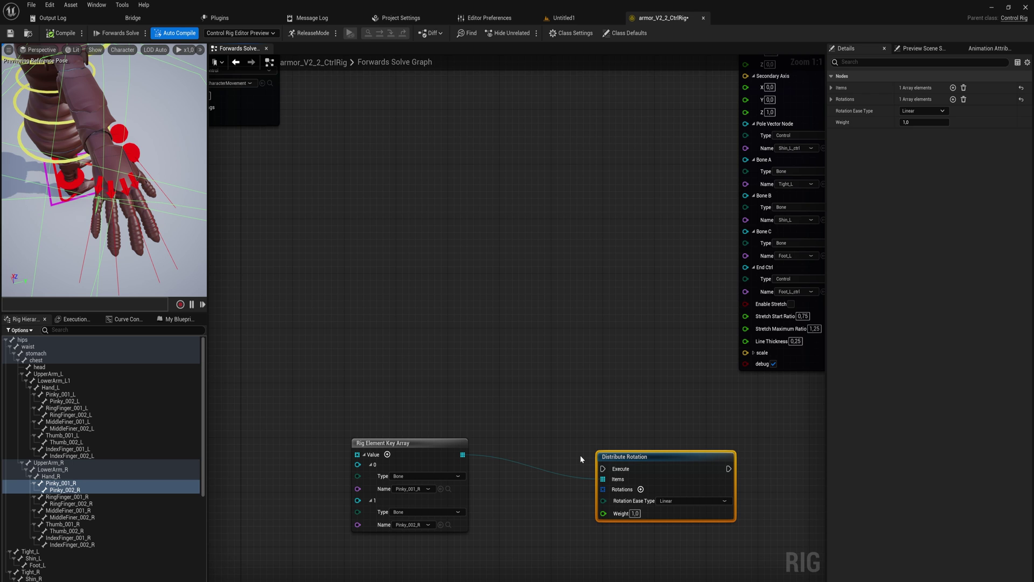
scroll(581, 455, "down", 3)
right_click_drag(518, 307, 565, 484)
scroll(469, 242, "up", 3)
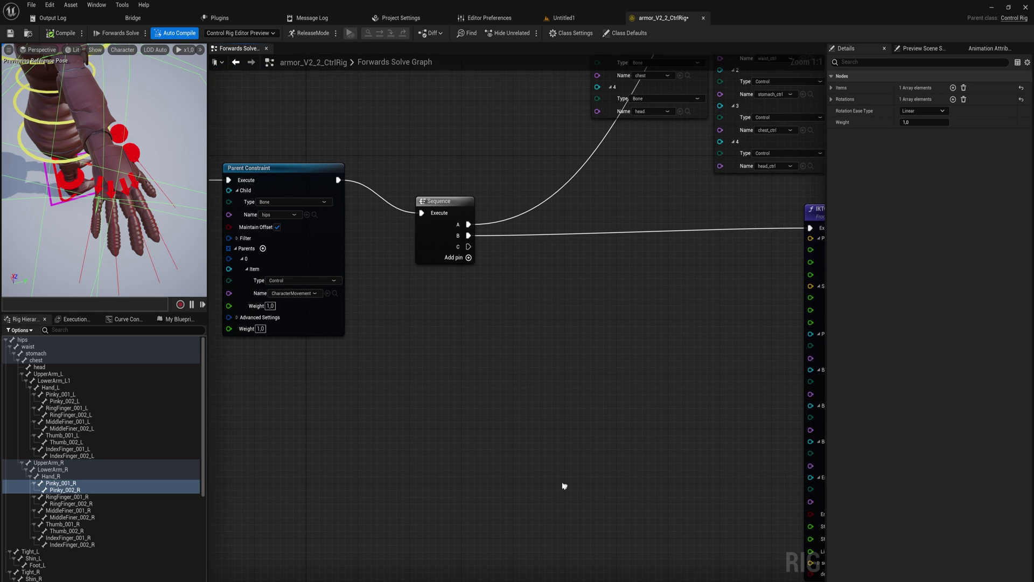
mouse_move(468, 244)
left_mouse_down()
mouse_move(667, 489)
mouse_move(668, 400)
left_mouse_up()
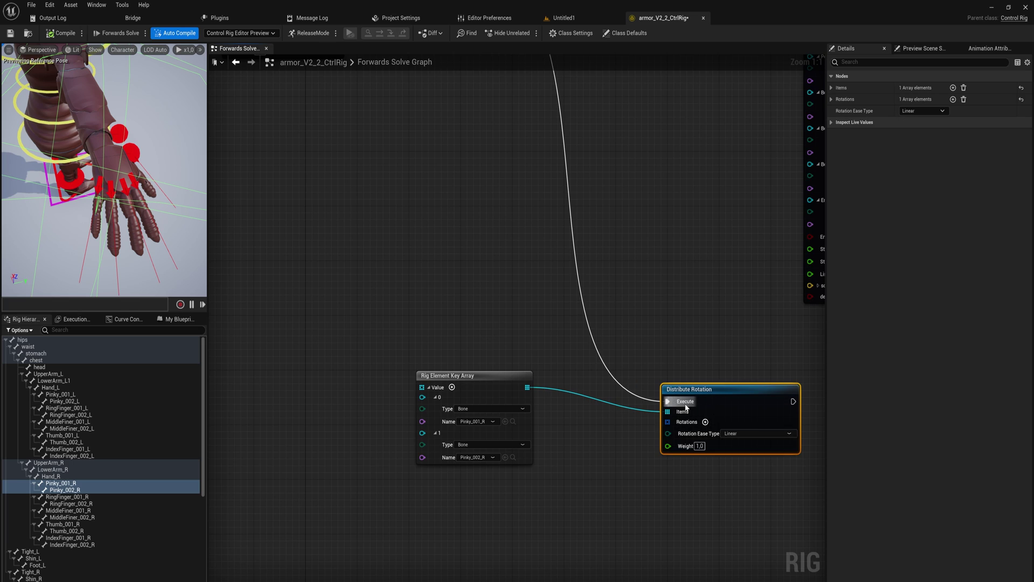
Give Distribute Rotation one rotation entry driven by a new From Euler node
left_click(706, 423)
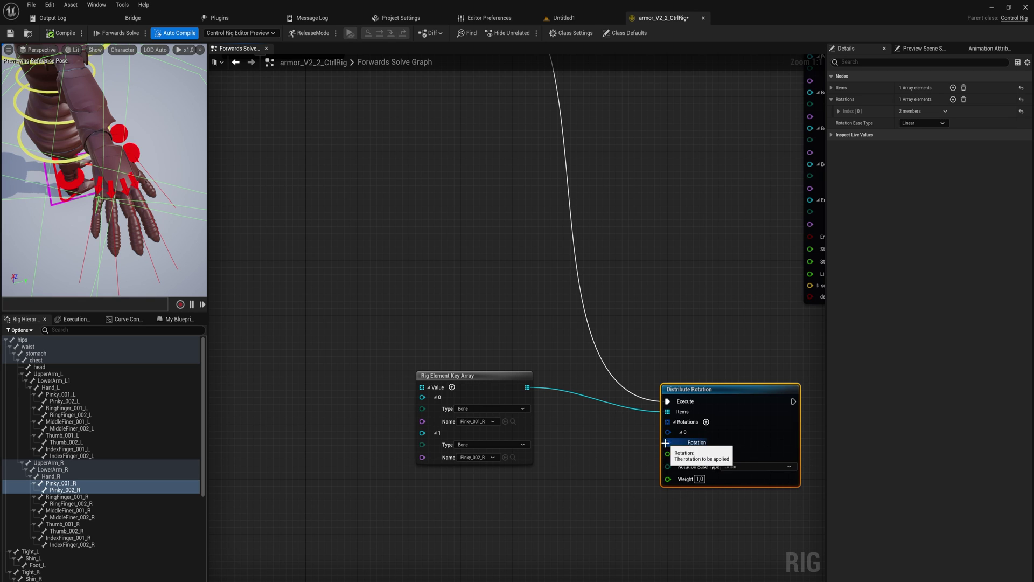
left_click_drag(668, 442, 595, 463)
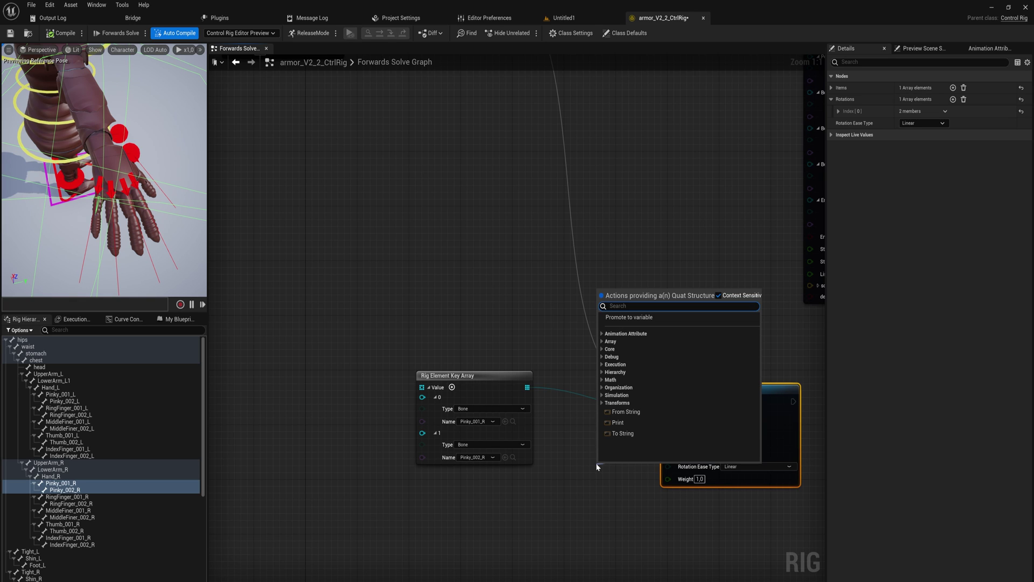
type("from")
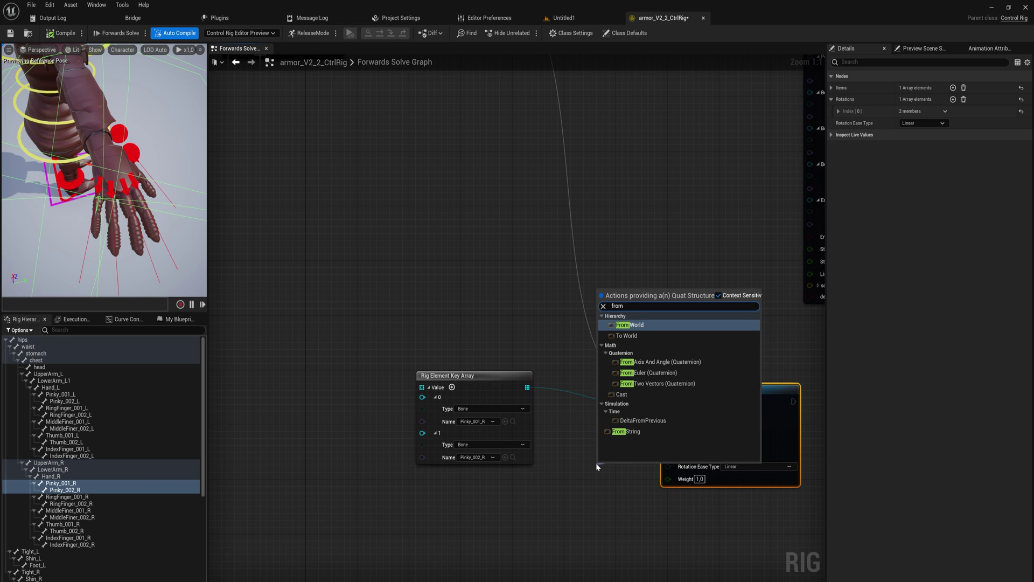
left_click(685, 373)
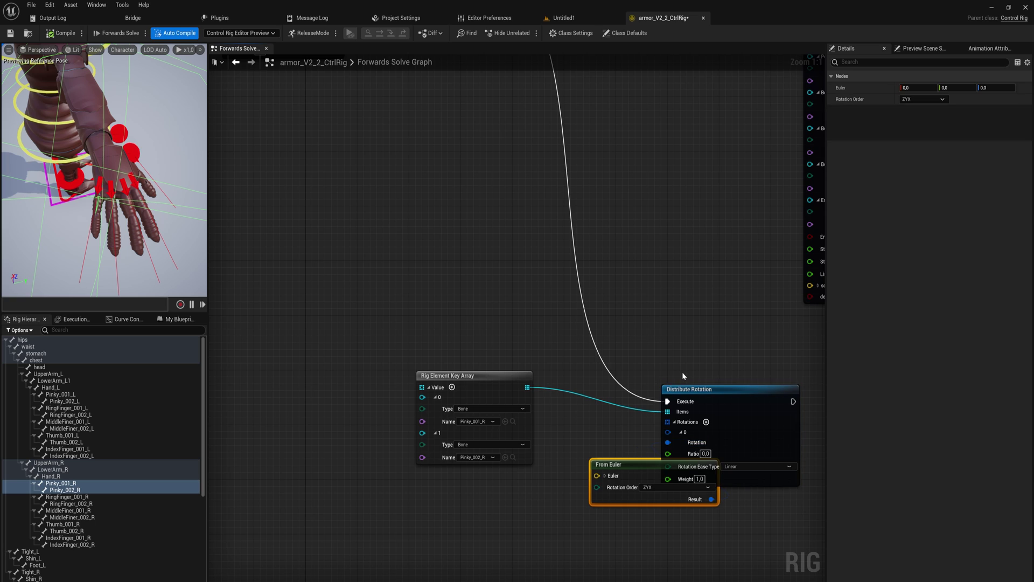
scroll(561, 468, "down", 2)
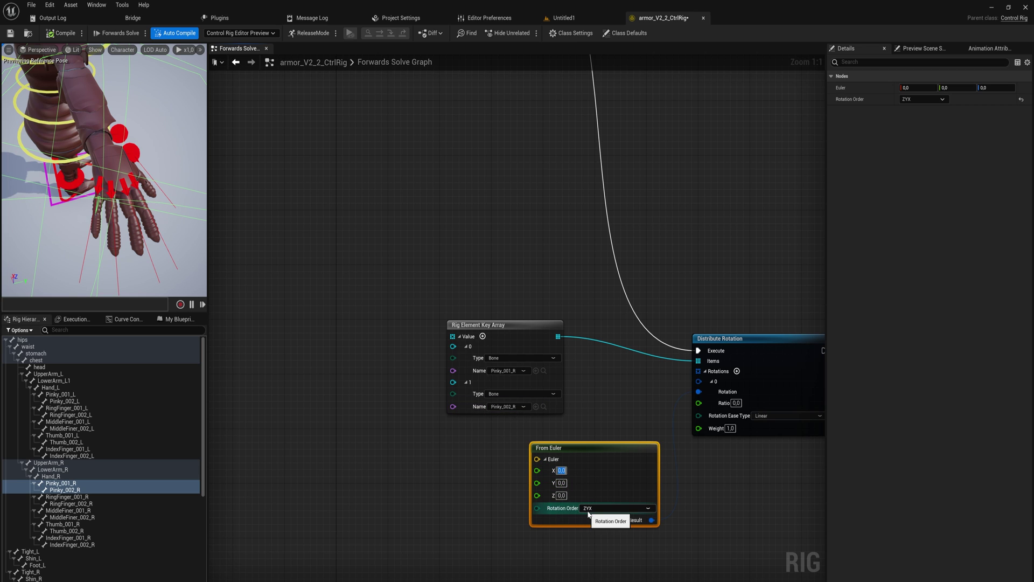
Try 30 on the From Euler X, Y and Z rotations, resetting each axis
key("Return")
scroll(103, 162, "down", 2)
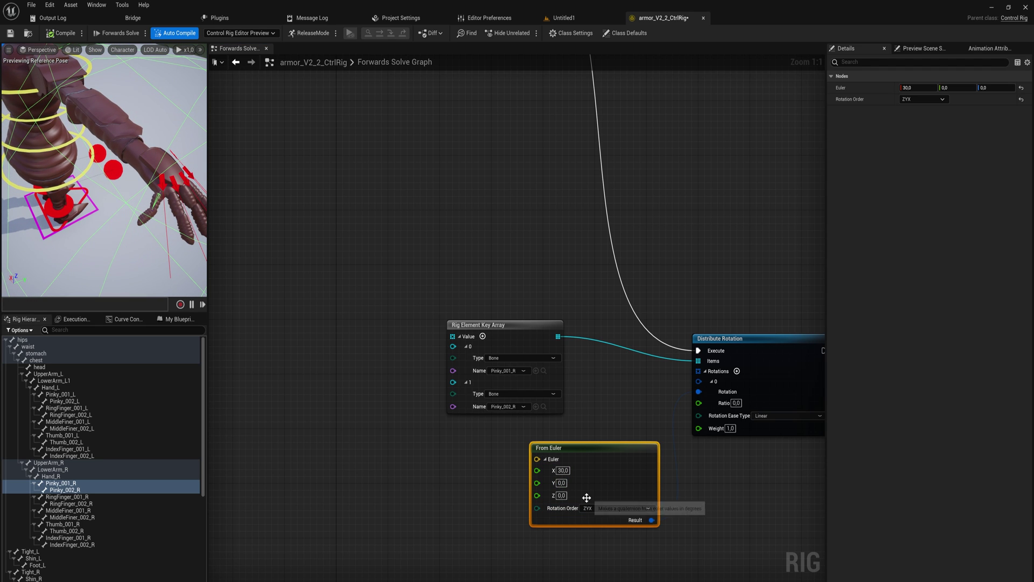
double_click(562, 471)
type("0")
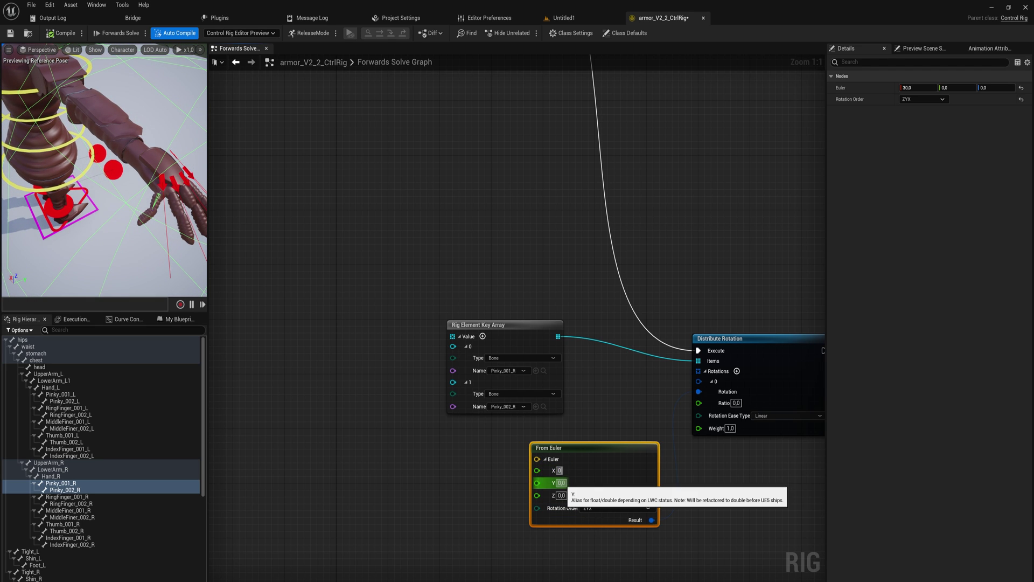
double_click(560, 483)
type("30")
key("Return")
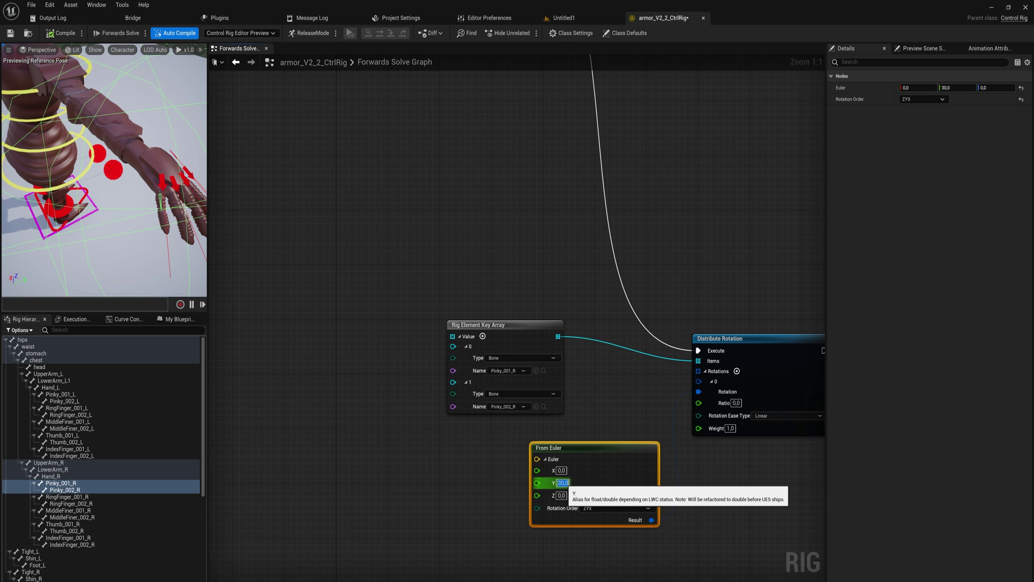
type("0")
key("Return")
type("30")
key("Return")
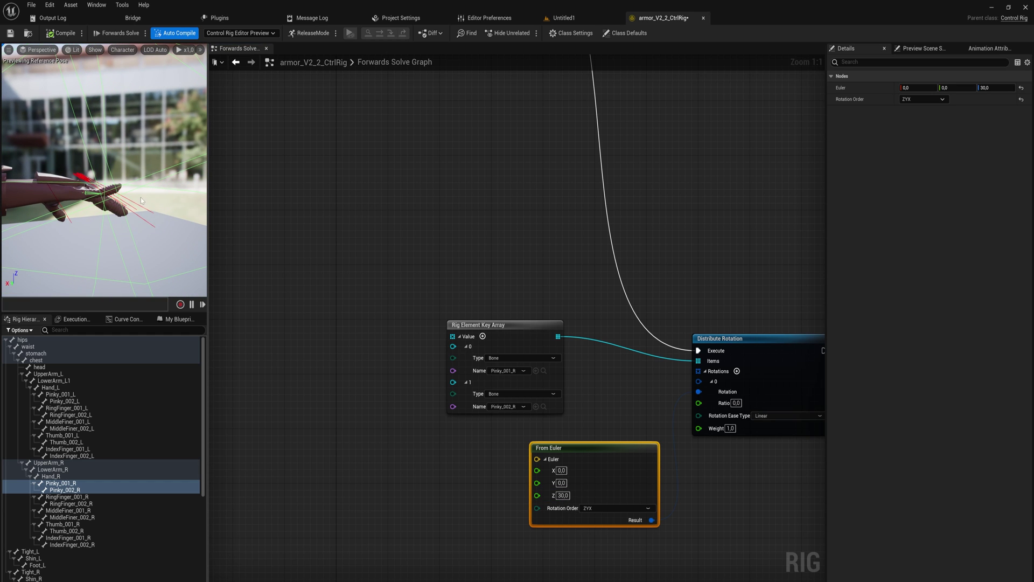
Set the From Euler Z rotation to -30 and move the node below the key array
left_click(561, 495)
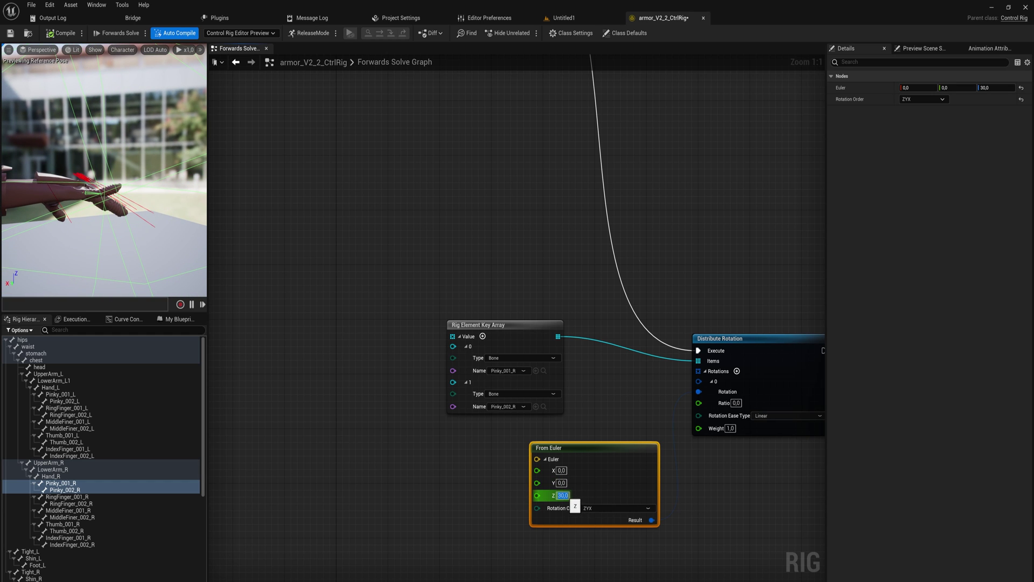
key("shift+Tab")
type("-90")
key("Return")
scroll(95, 197, "up", 4)
right_click_drag(85, 234, 86, 218)
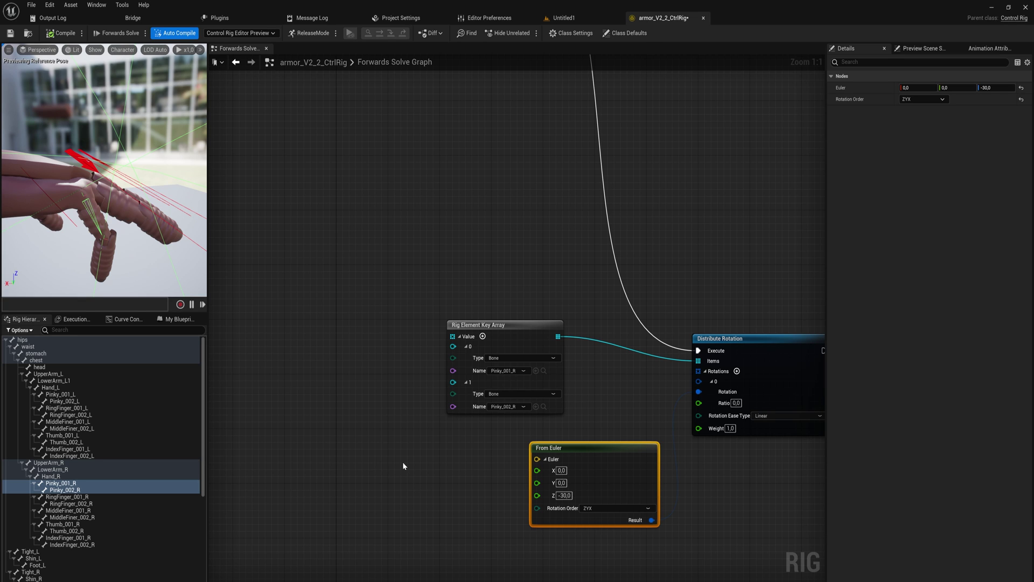
right_click_drag(403, 461, 416, 445)
left_click_drag(642, 435, 545, 422)
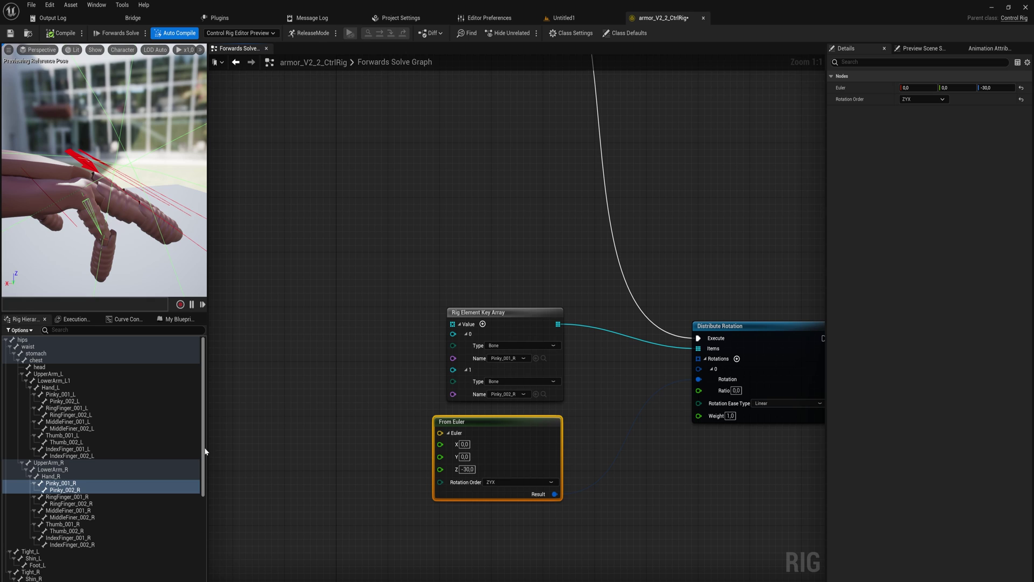
left_click_drag(203, 404, 204, 575)
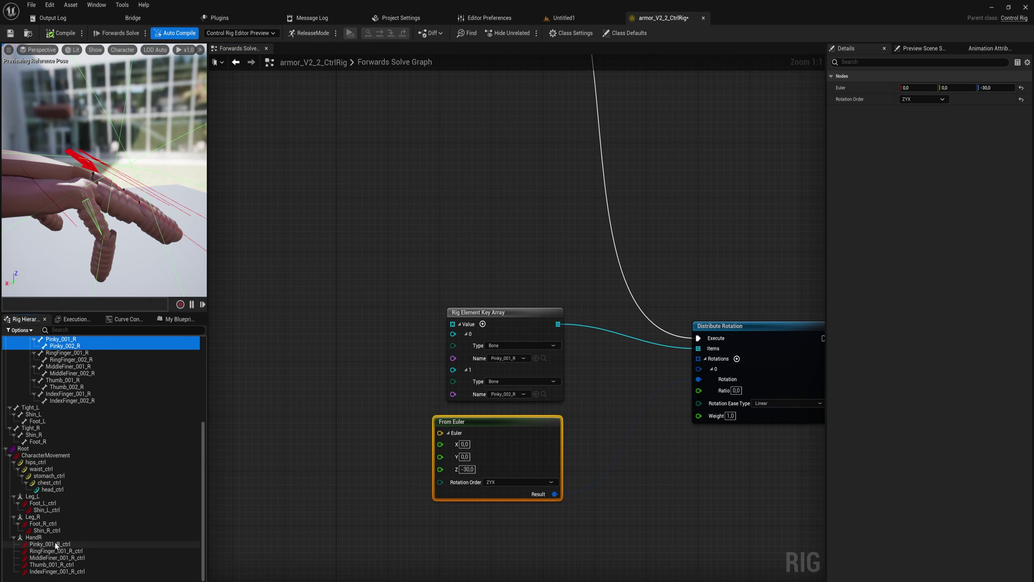
Add a Get Control node for Pinky_001_R_ctrl to the graph
mouse_move(50, 544)
left_mouse_down()
mouse_move(502, 531)
mouse_move(478, 528)
left_mouse_up()
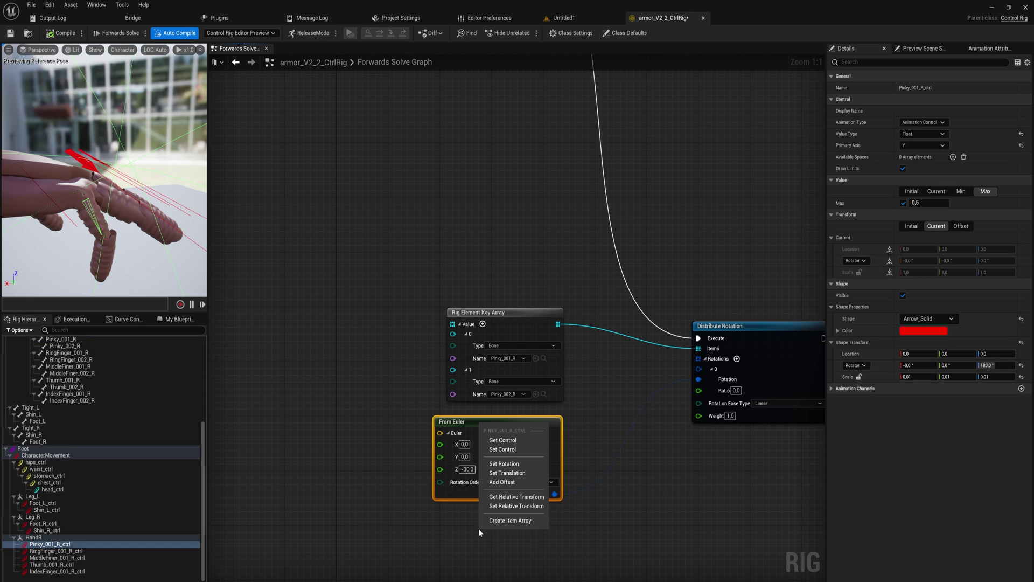
left_click(509, 440)
right_click_drag(553, 477, 522, 366)
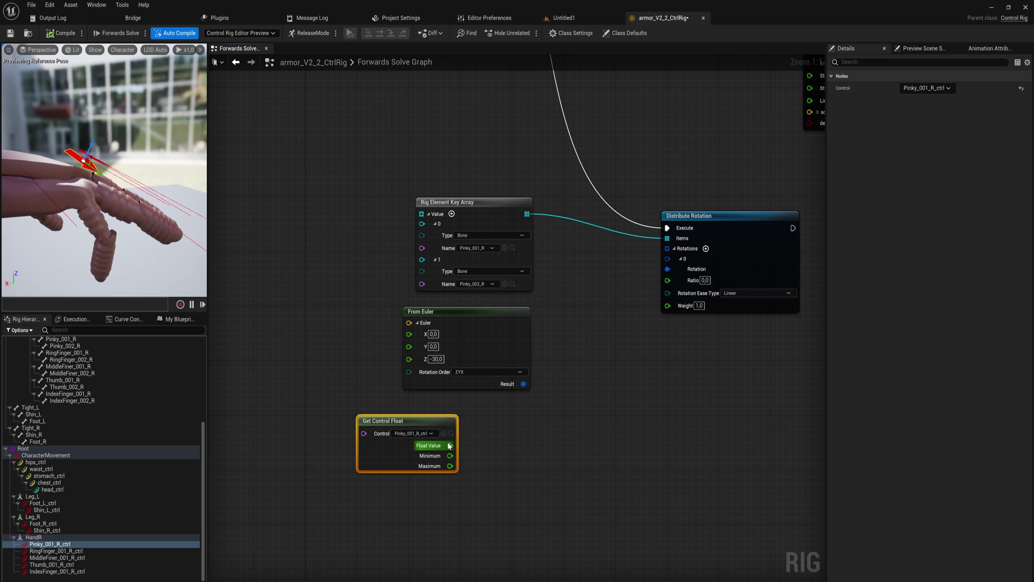
Divide the control's Float Value by its Maximum into Weight, then test by moving the pinky control
left_click_drag(451, 445, 511, 443)
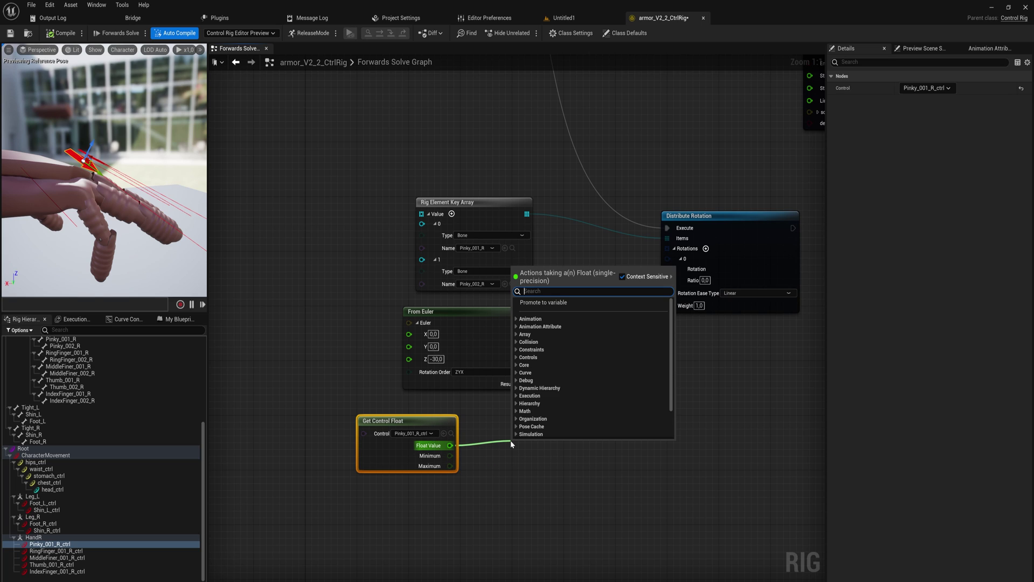
type("/")
key("Return")
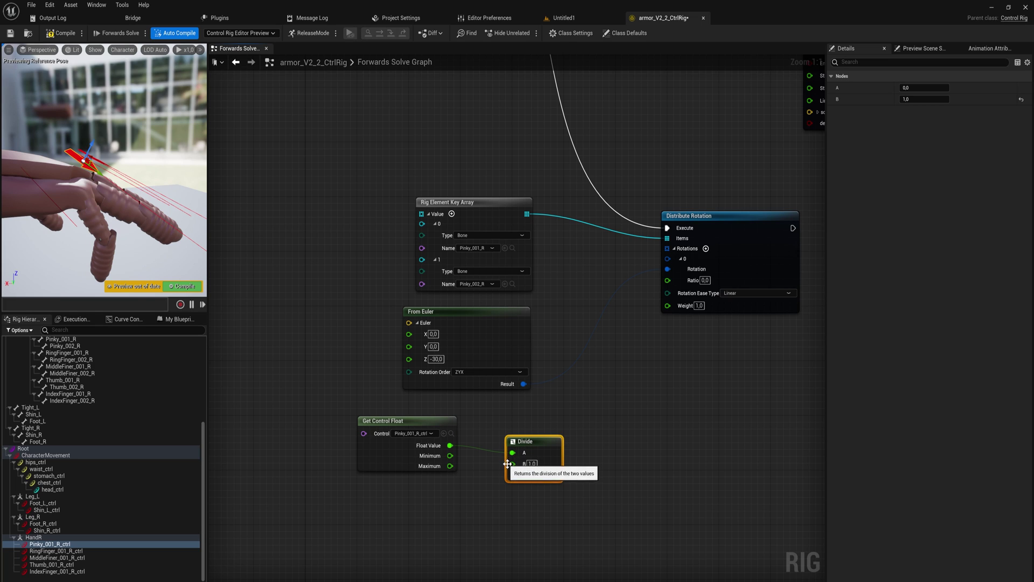
left_click_drag(512, 463, 450, 466)
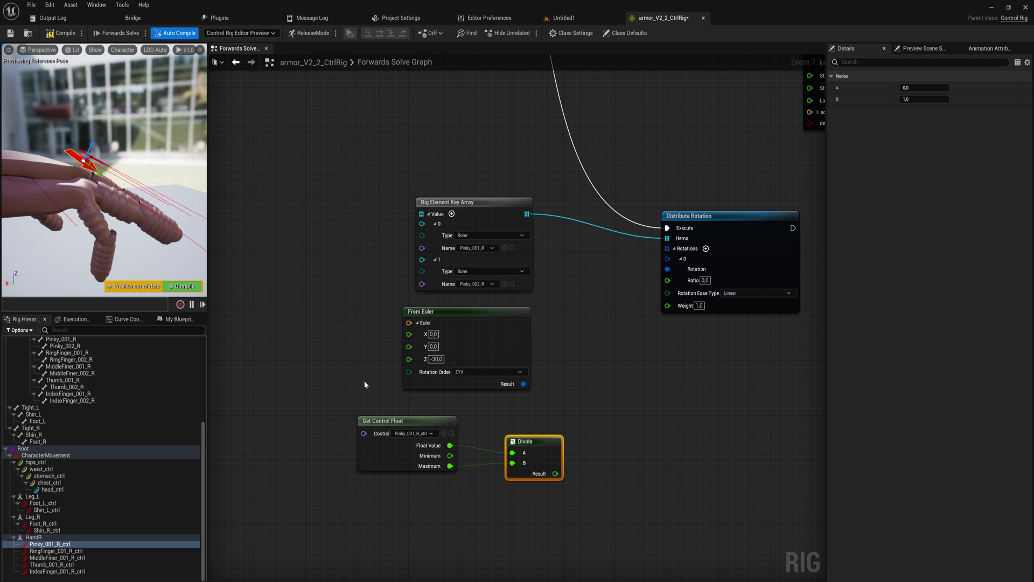
left_click_drag(555, 473, 668, 306)
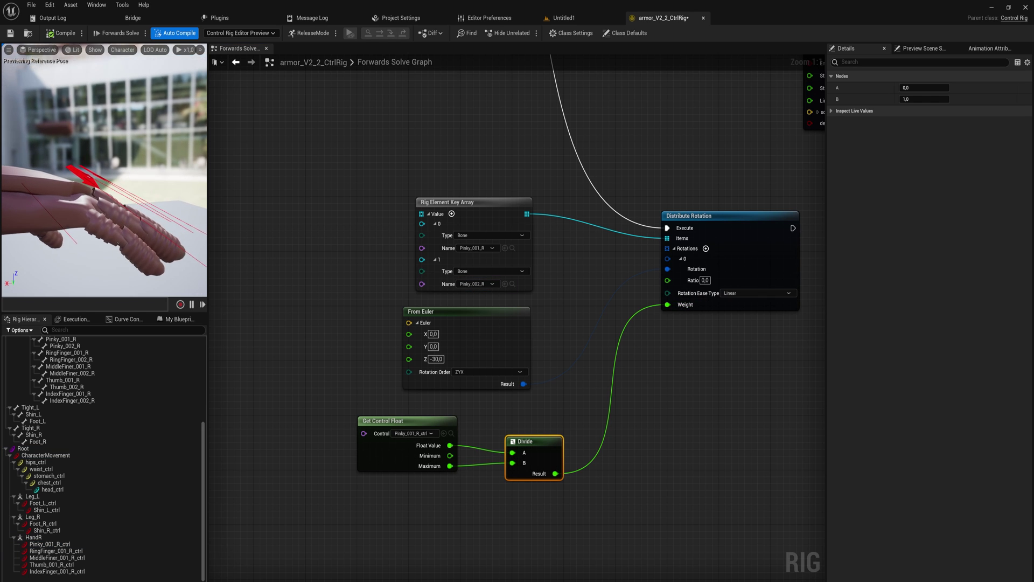
right_click_drag(104, 177, 102, 158)
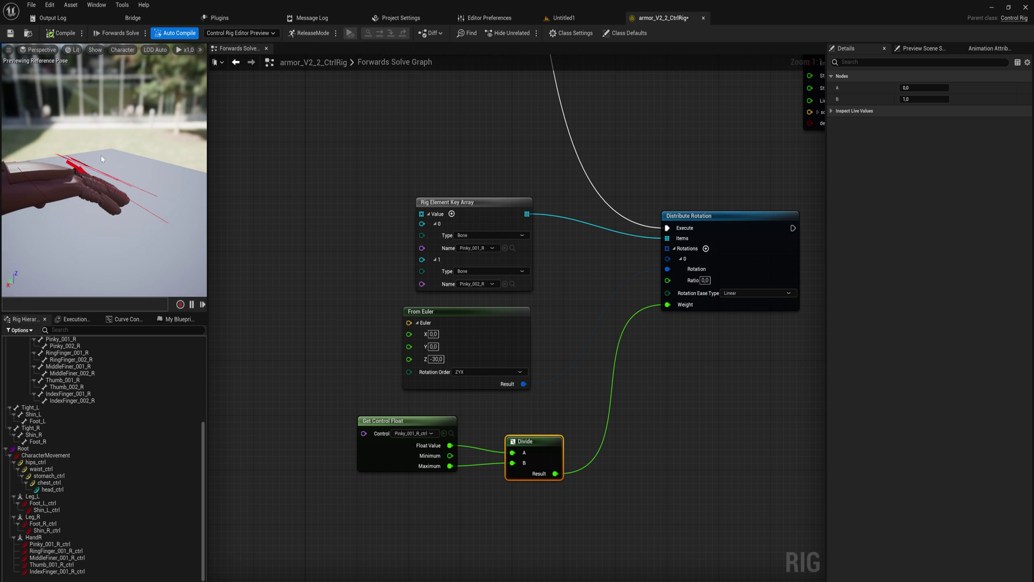
left_click(78, 171)
left_click_drag(84, 173, 174, 230)
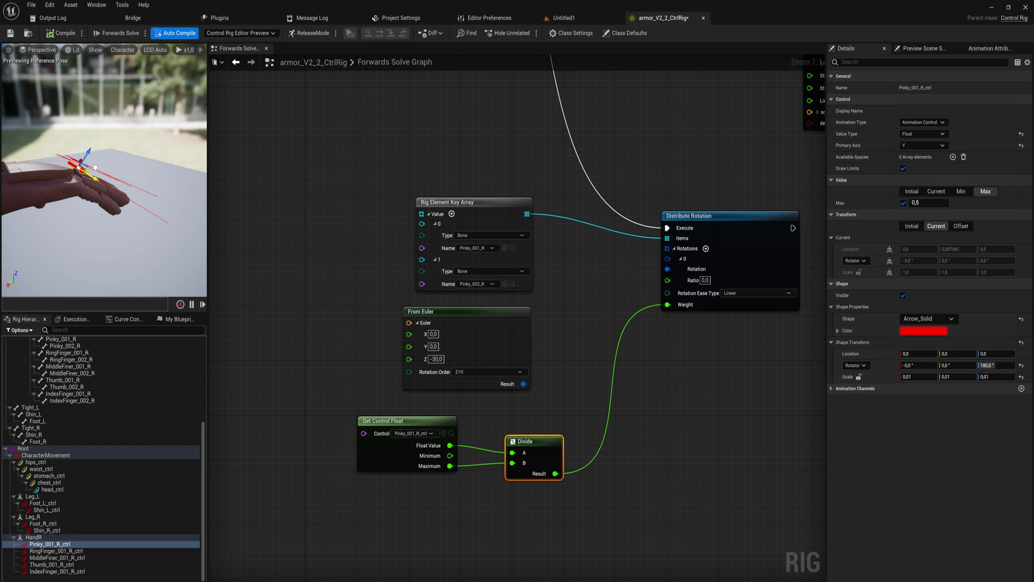
Change the From Euler Z rotation to -50, test the pinky curl, and select the rotation nodes
double_click(435, 359)
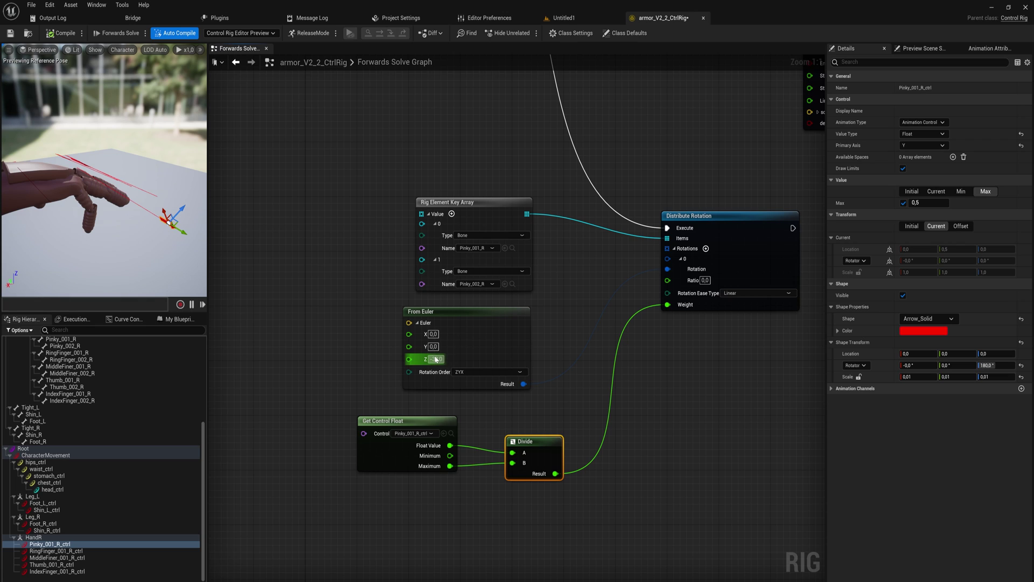
type("-50")
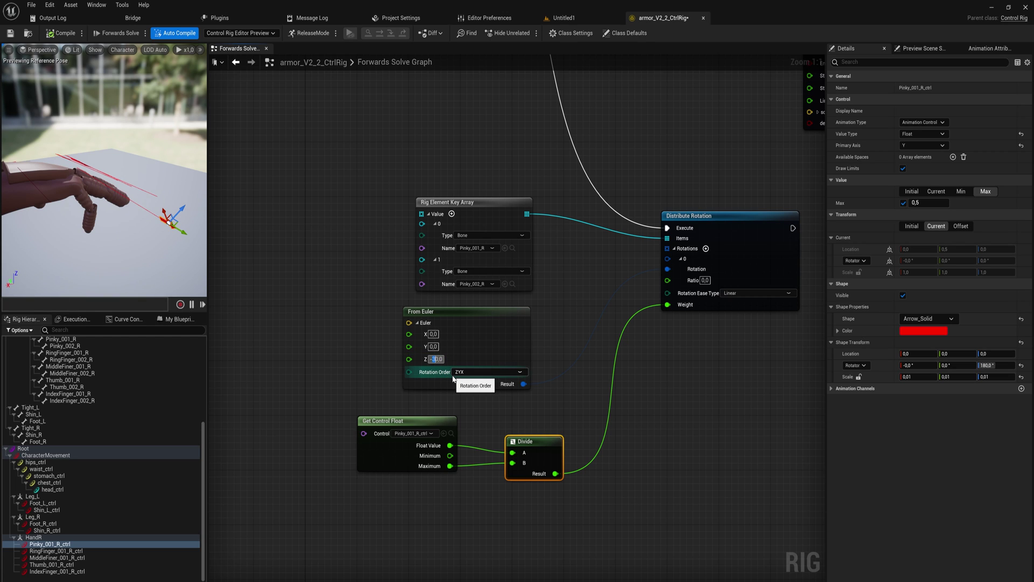
key("Return")
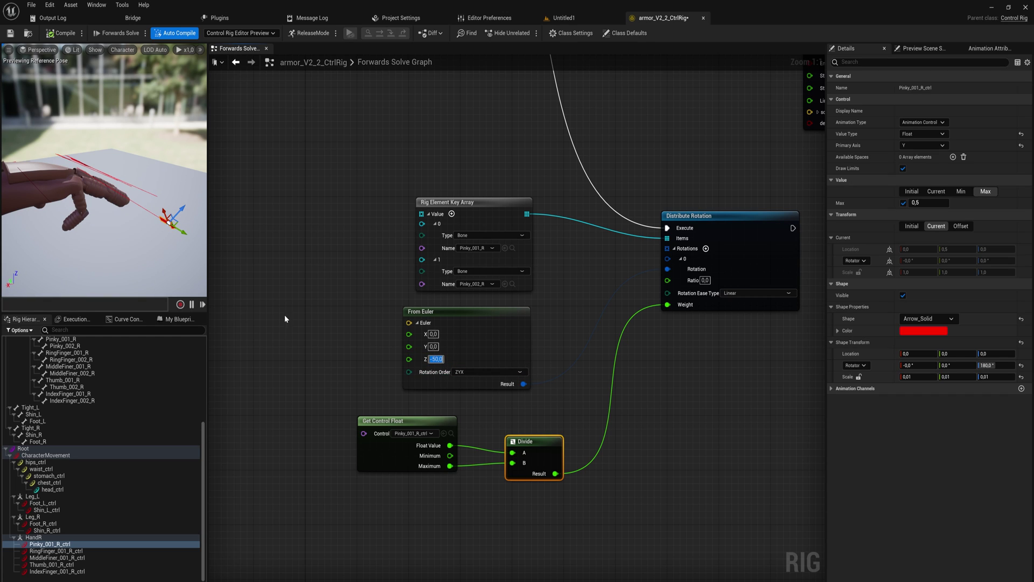
left_click_drag(177, 229, 124, 180)
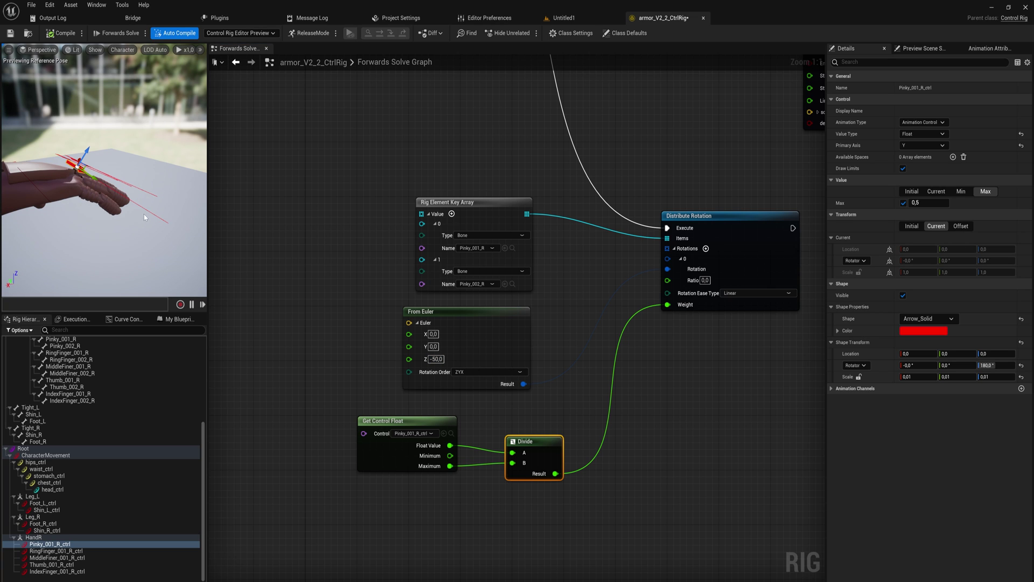
mouse_move(121, 194)
right_mouse_down()
mouse_move(97, 146)
mouse_move(71, 132)
right_mouse_up()
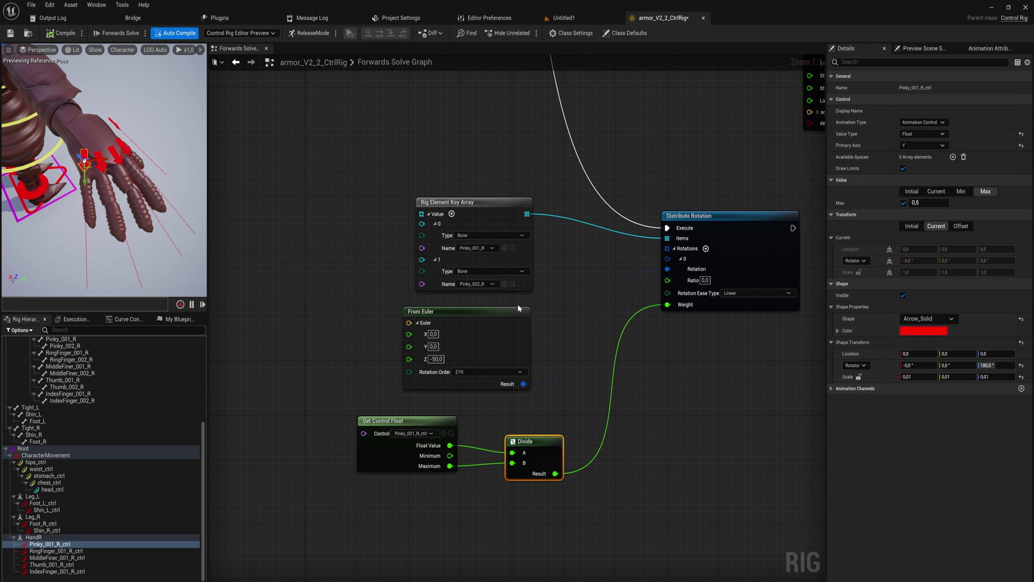
left_click_drag(518, 307, 359, 209)
mouse_move(588, 280)
right_mouse_down()
mouse_move(525, 369)
mouse_move(552, 367)
right_mouse_up()
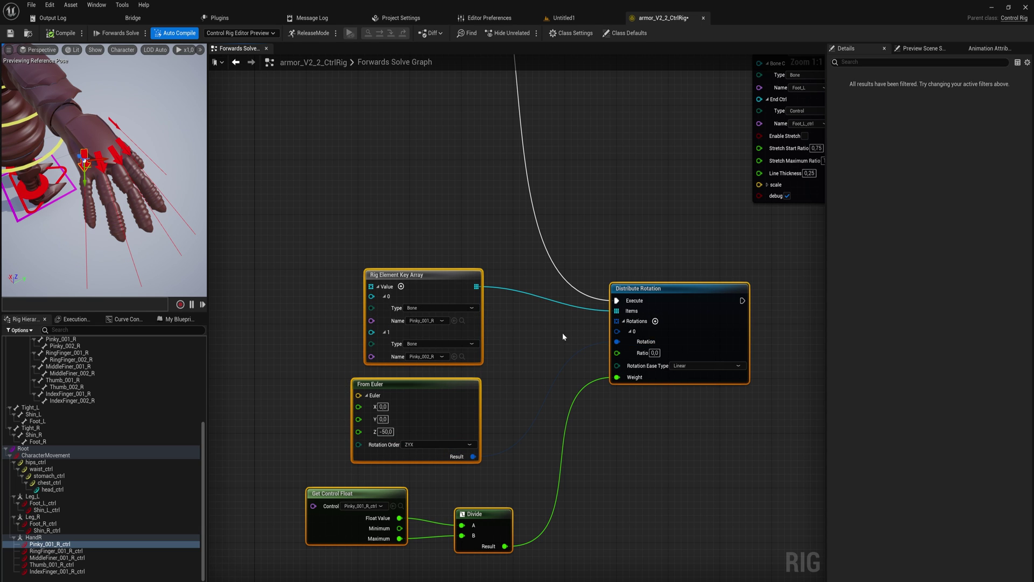
Add a reroute point, disconnect Distribute Rotation's execution, and move the rotation nodes lower
double_click(556, 269)
left_click_drag(564, 267, 400, 228)
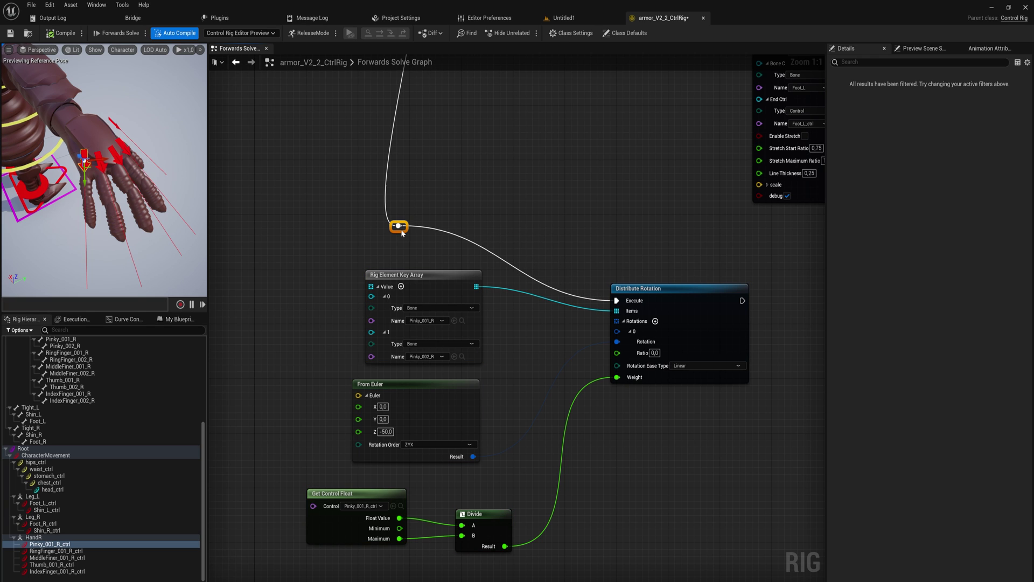
left_click(619, 301, "alt")
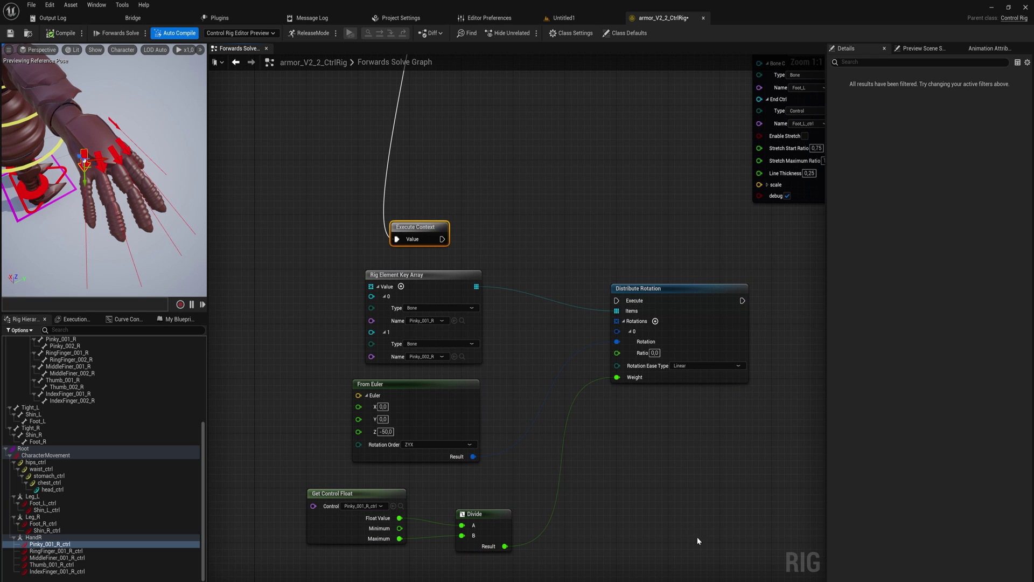
left_click_drag(776, 565, 230, 266)
right_click_drag(632, 293, 558, 448)
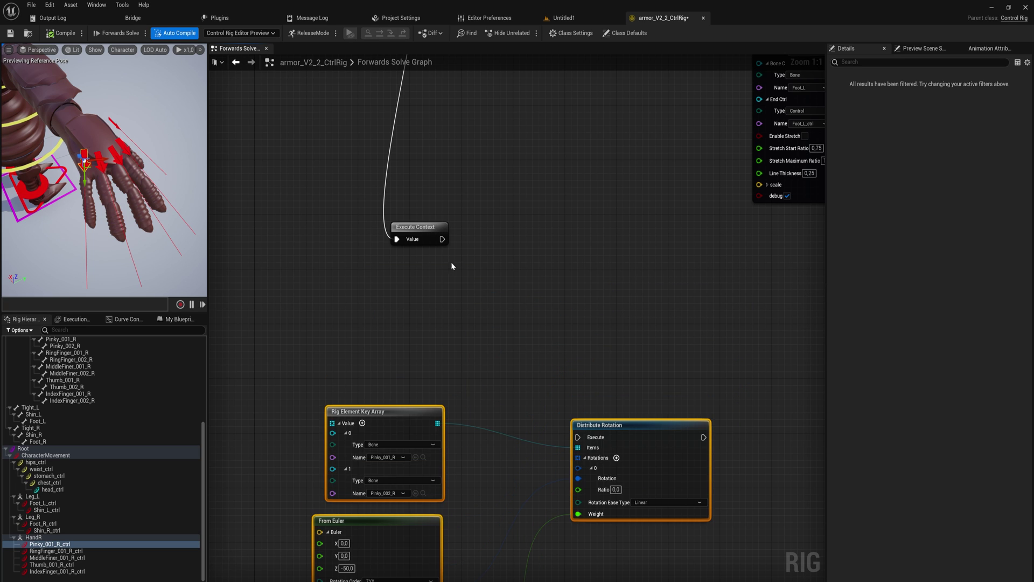
Place a For Each loop node and connect it into the execution flow
mouse_move(404, 441)
left_mouse_down()
mouse_move(505, 308)
mouse_move(494, 295)
left_mouse_up()
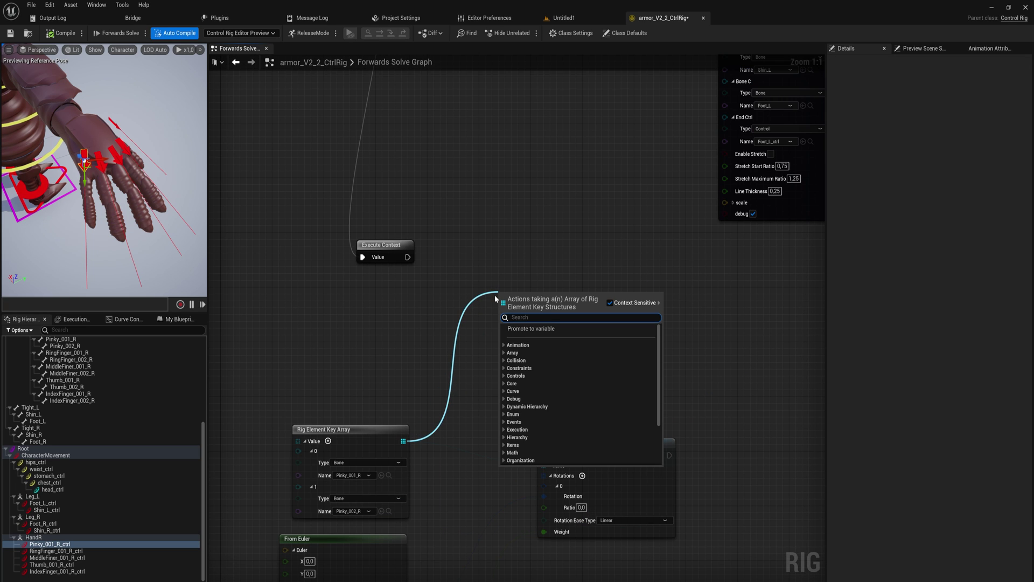
type("for")
key("Return")
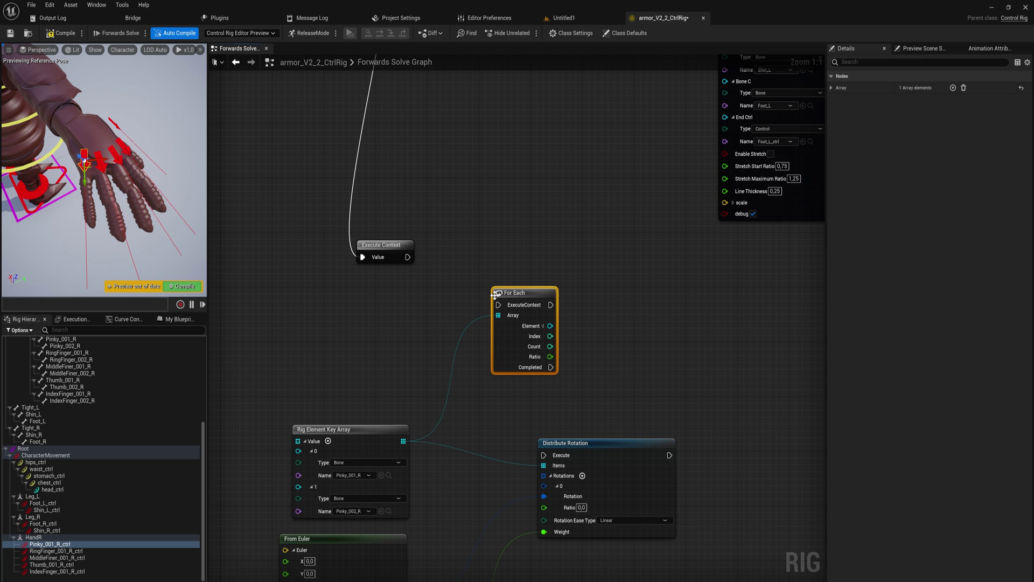
mouse_move(526, 292)
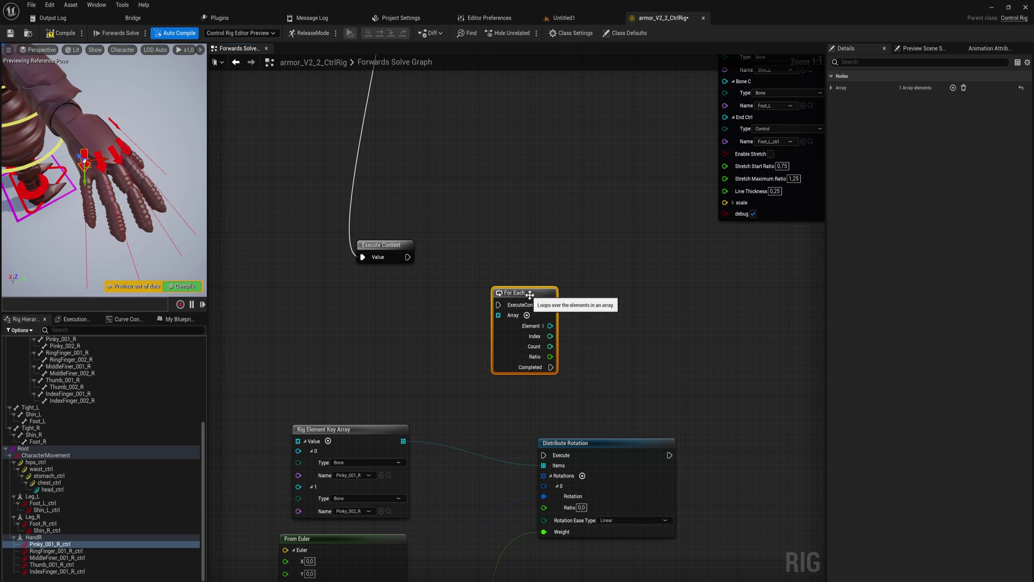
mouse_move(530, 294)
left_mouse_down()
mouse_move(520, 259)
mouse_move(408, 257)
left_mouse_up()
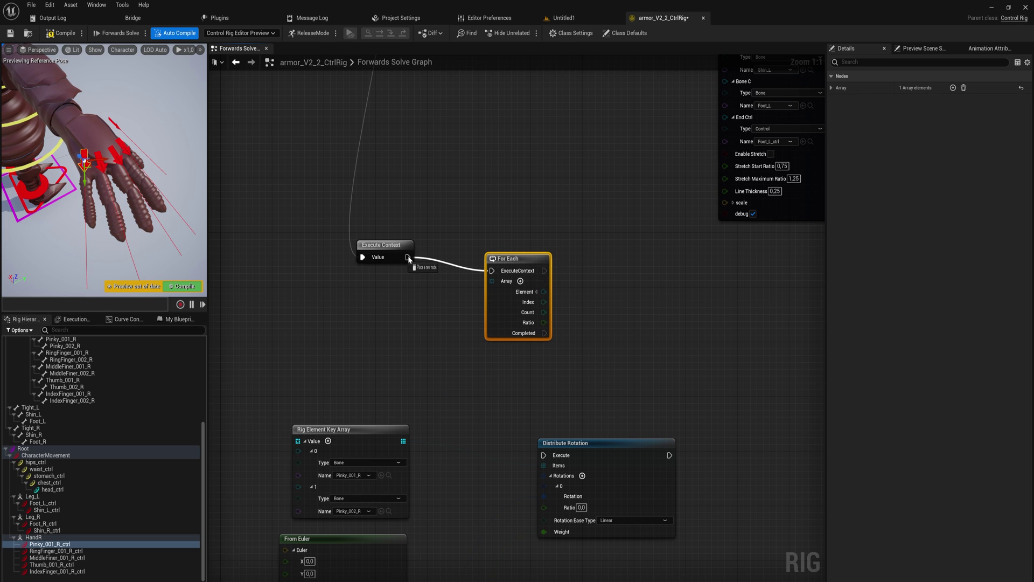
left_click_drag(518, 258, 485, 238)
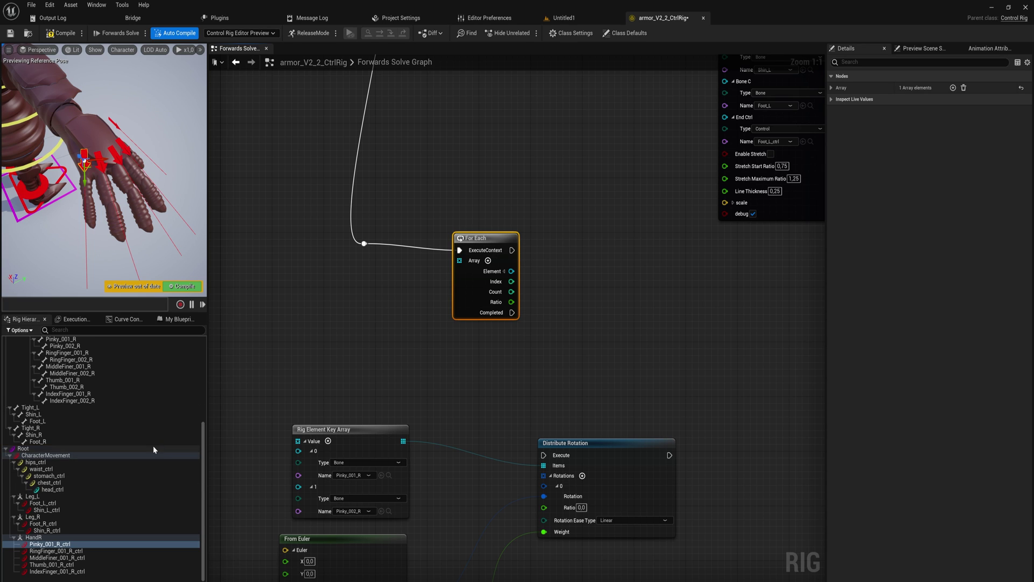
Drag the Pinky, Ring, Middle, Thumb and Index first bones into the graph
left_click(56, 544)
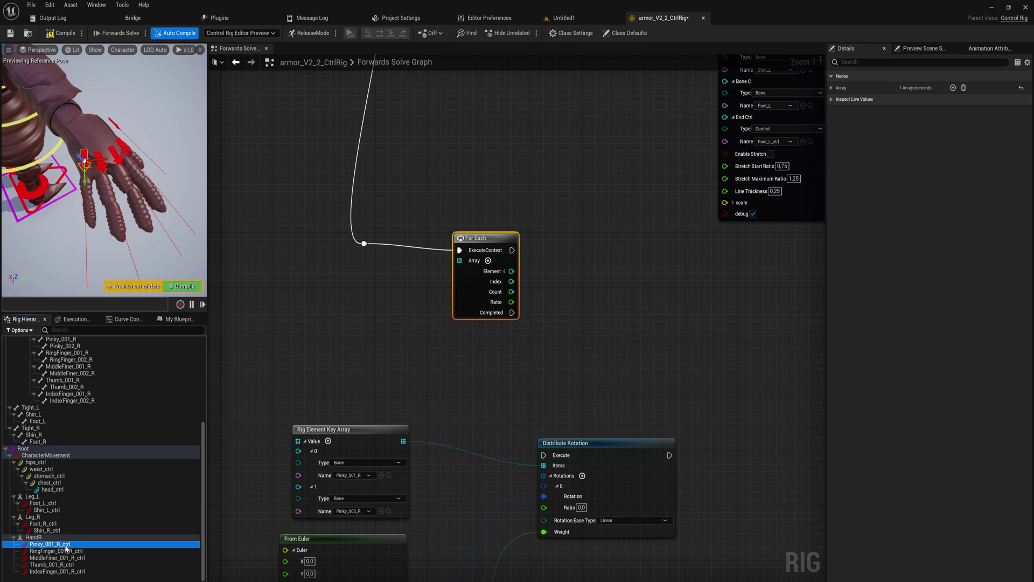
left_click_drag(204, 453, 204, 393)
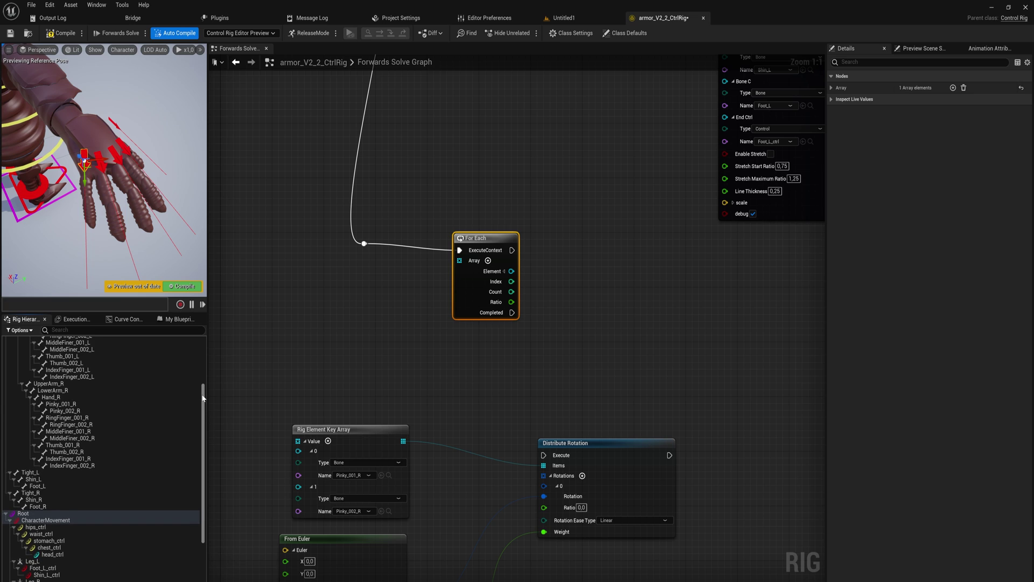
left_click(76, 405)
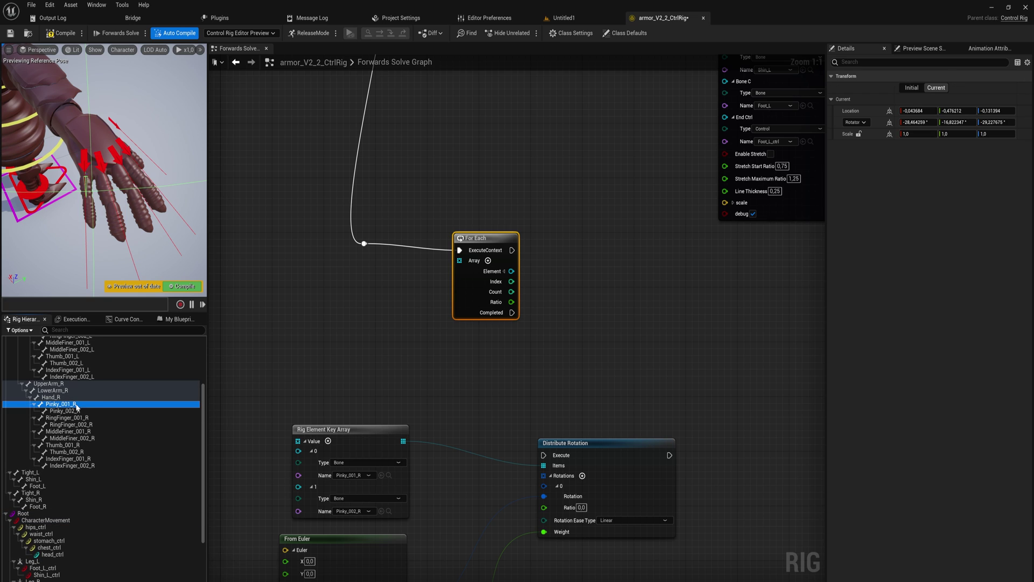
left_click(86, 418, "ctrl")
left_click(83, 431, "ctrl")
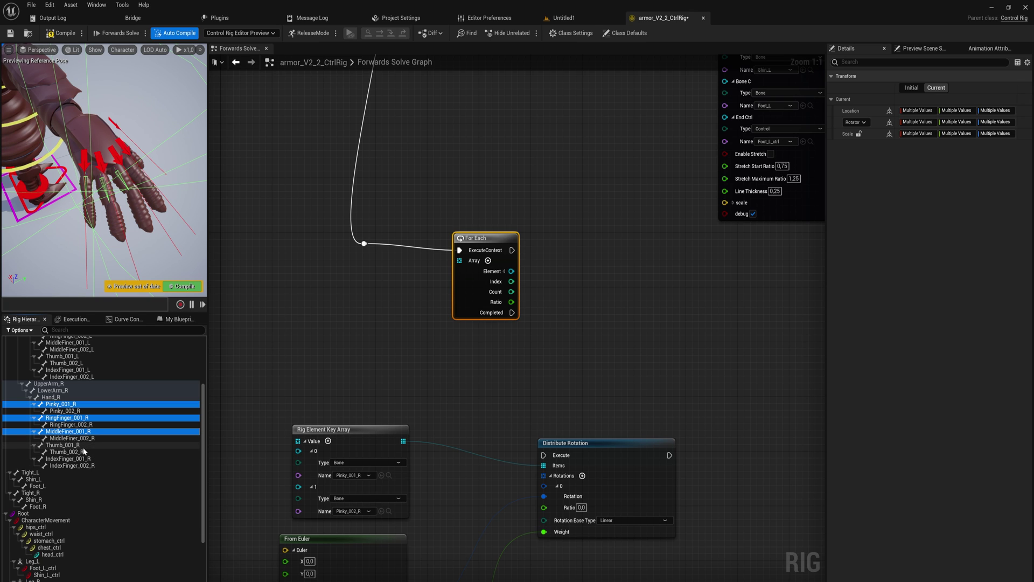
left_click(83, 445, "ctrl")
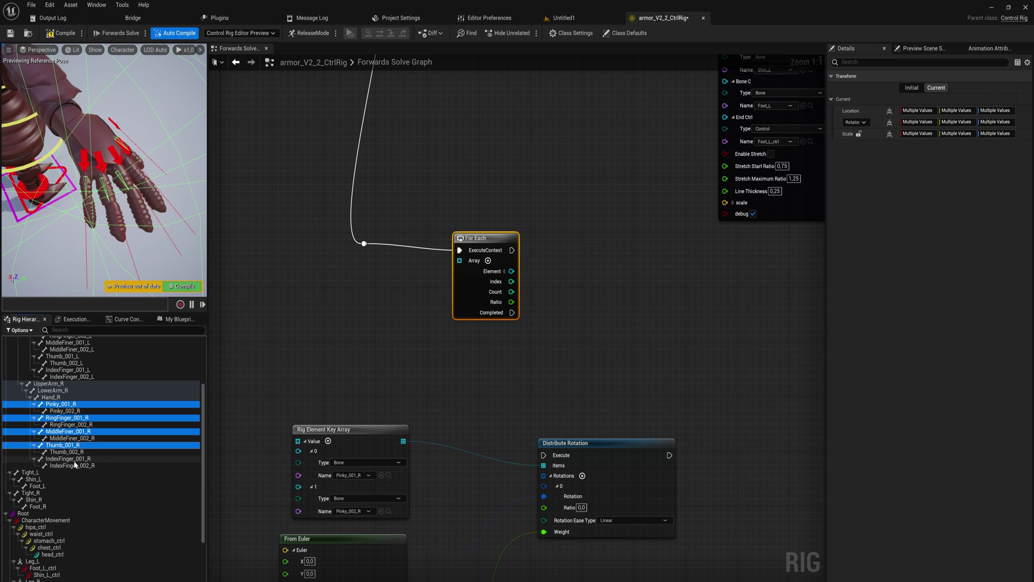
left_click(84, 458, "ctrl")
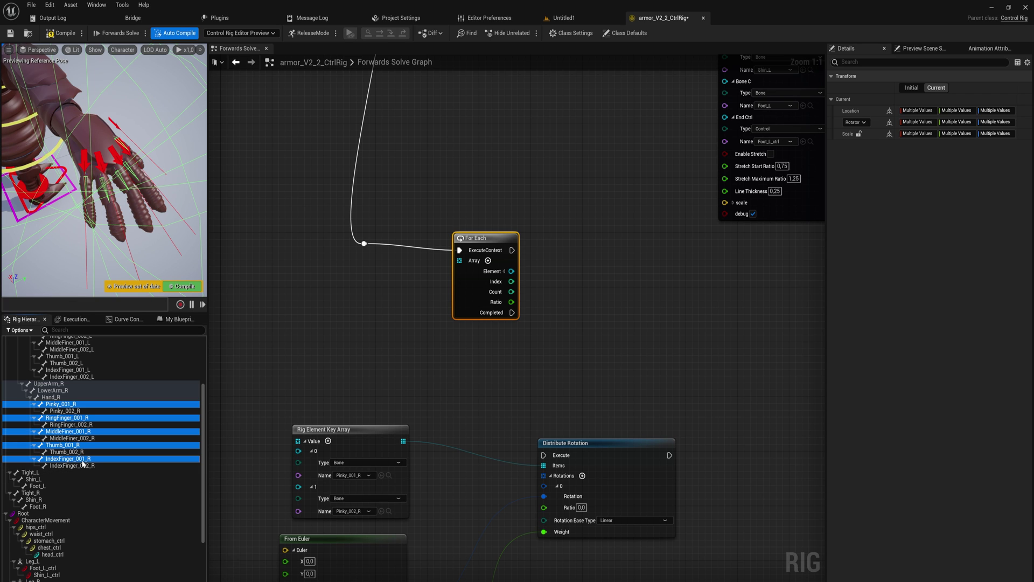
left_click_drag(73, 408, 378, 336)
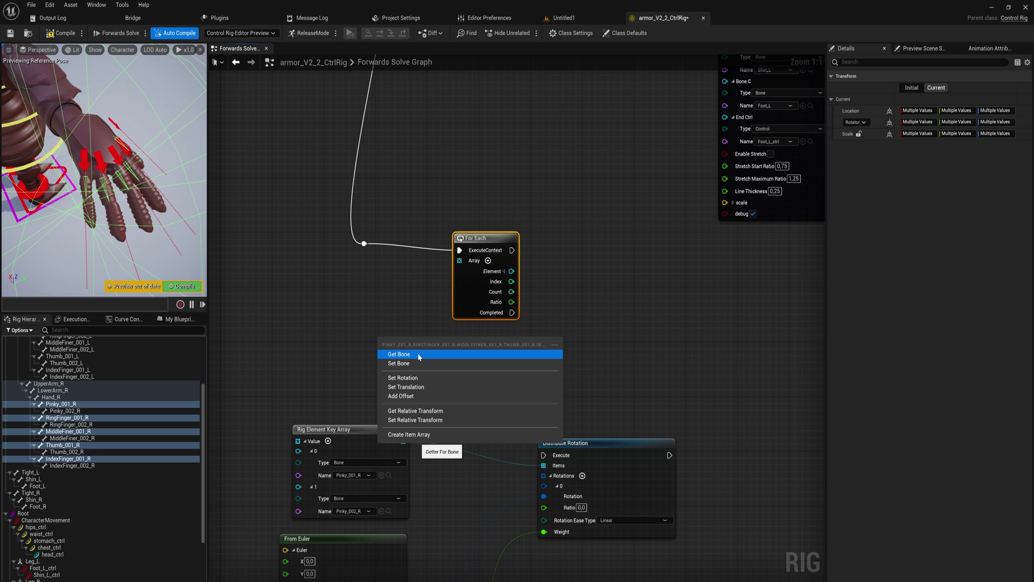
Create the five-bone item array and add a Get Children node for each loop element
left_click(409, 434)
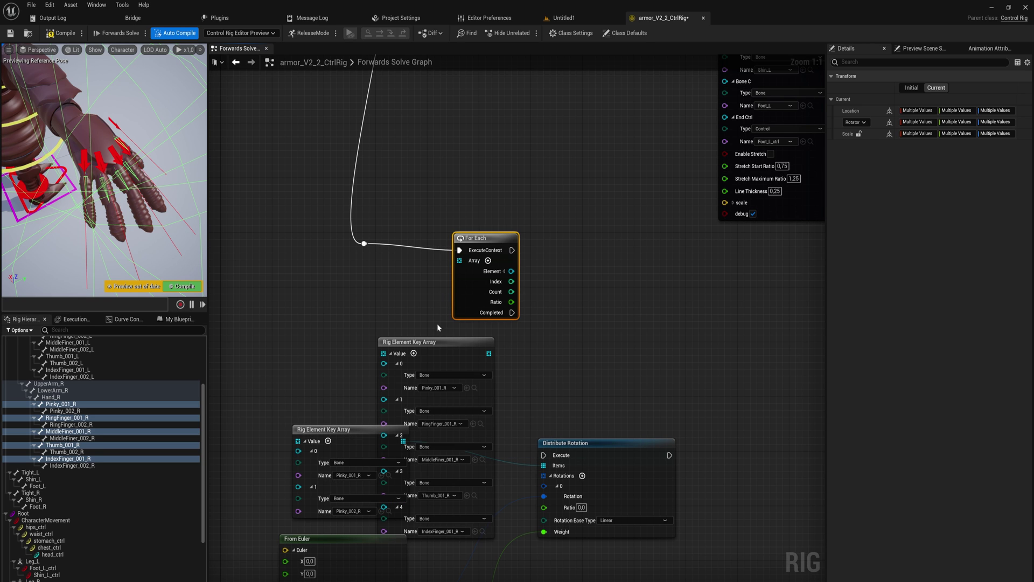
mouse_move(416, 343)
left_mouse_down()
mouse_move(251, 245)
mouse_move(463, 276)
mouse_move(583, 263)
left_mouse_up()
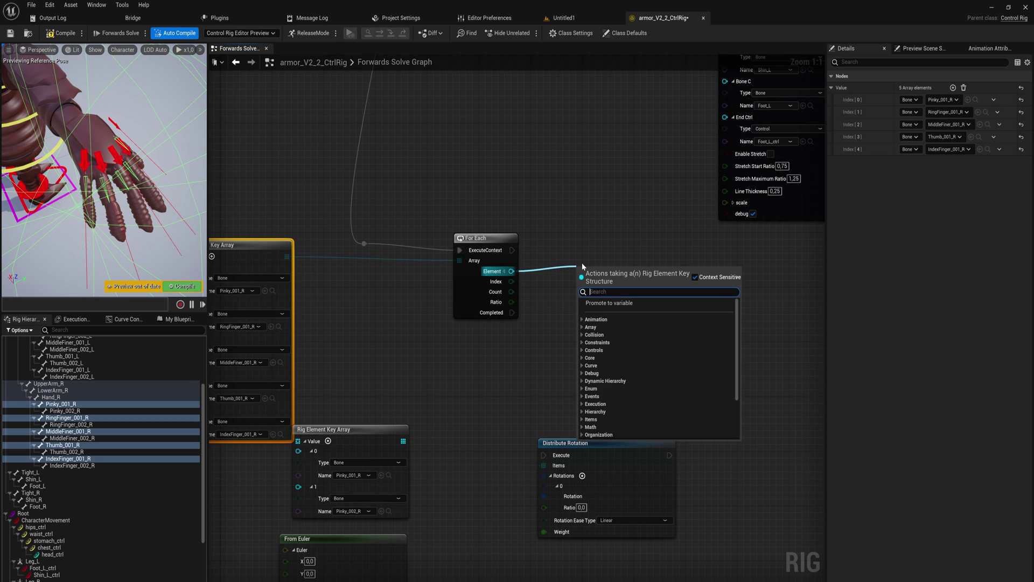
type("get child")
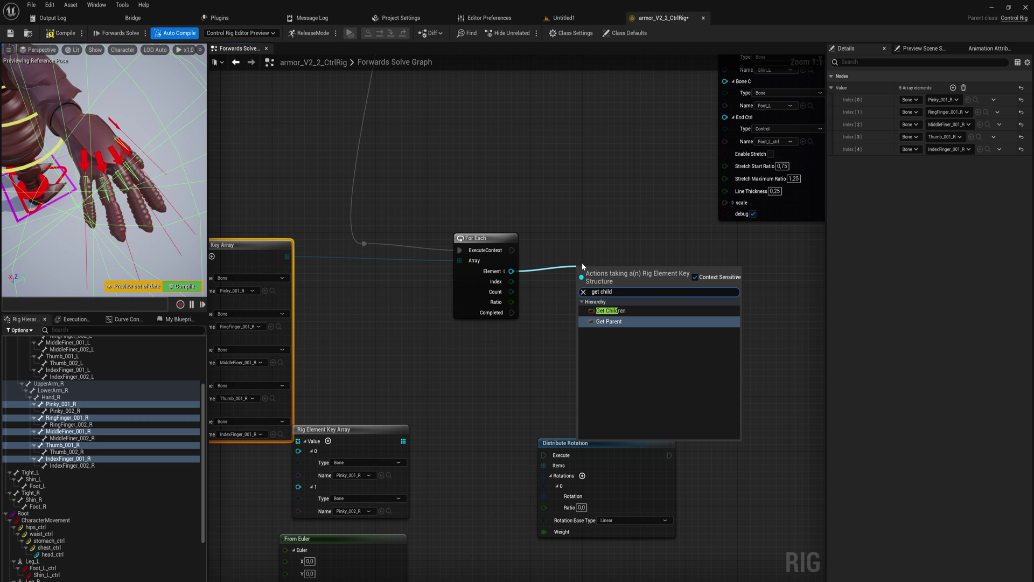
key("Return")
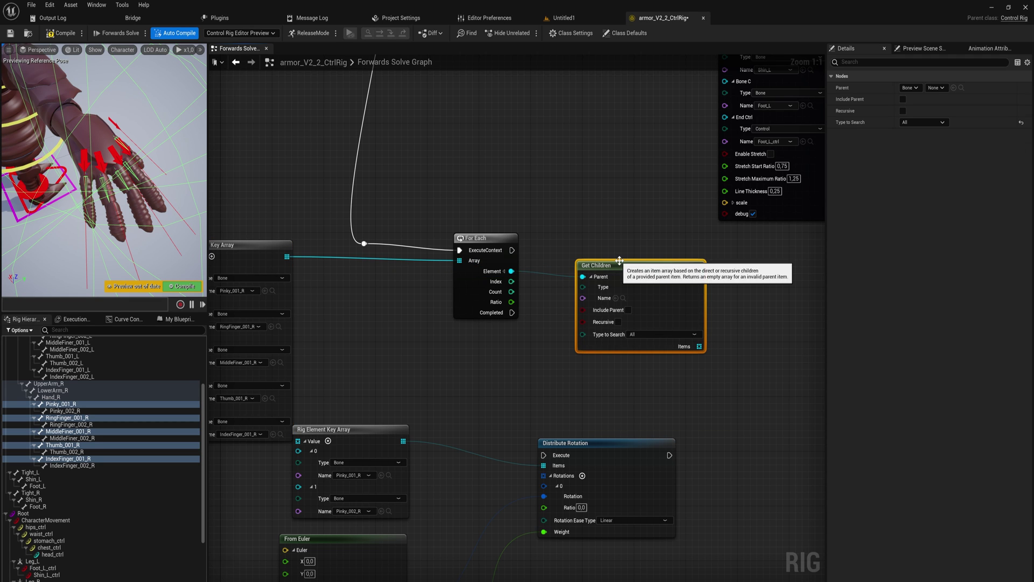
left_click_drag(581, 264, 561, 250)
Connect the Get Children items to Distribute Rotation's Items and reposition the node
right_click_drag(669, 379, 606, 325)
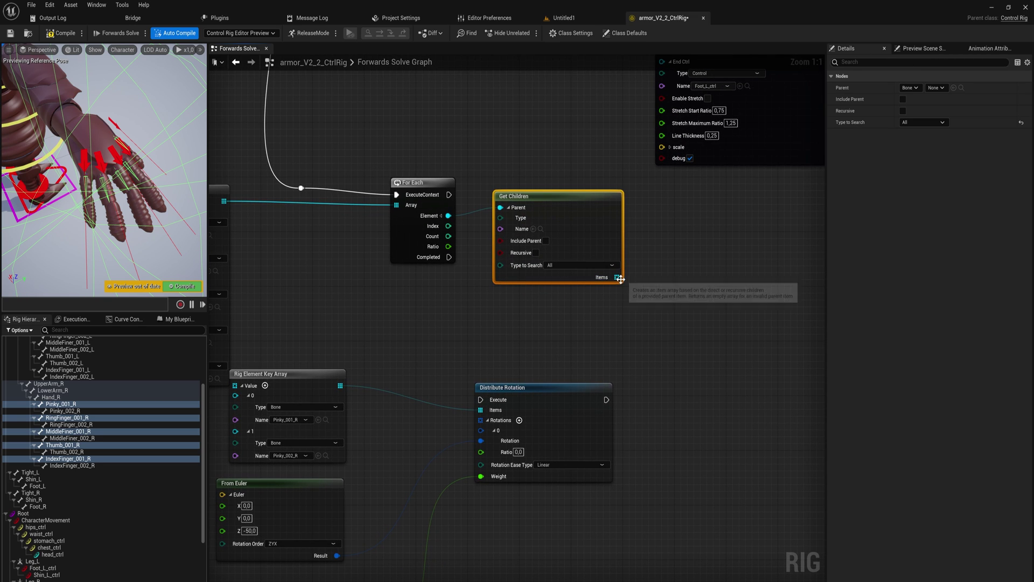
mouse_move(617, 277)
left_mouse_down()
mouse_move(485, 410)
mouse_move(676, 346)
left_mouse_up()
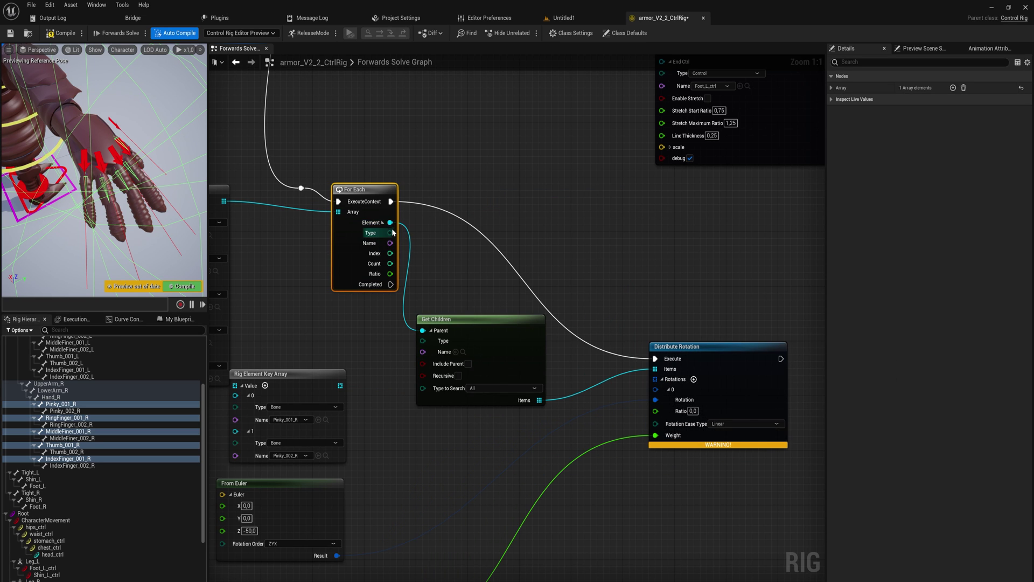
left_click_drag(443, 320, 476, 285)
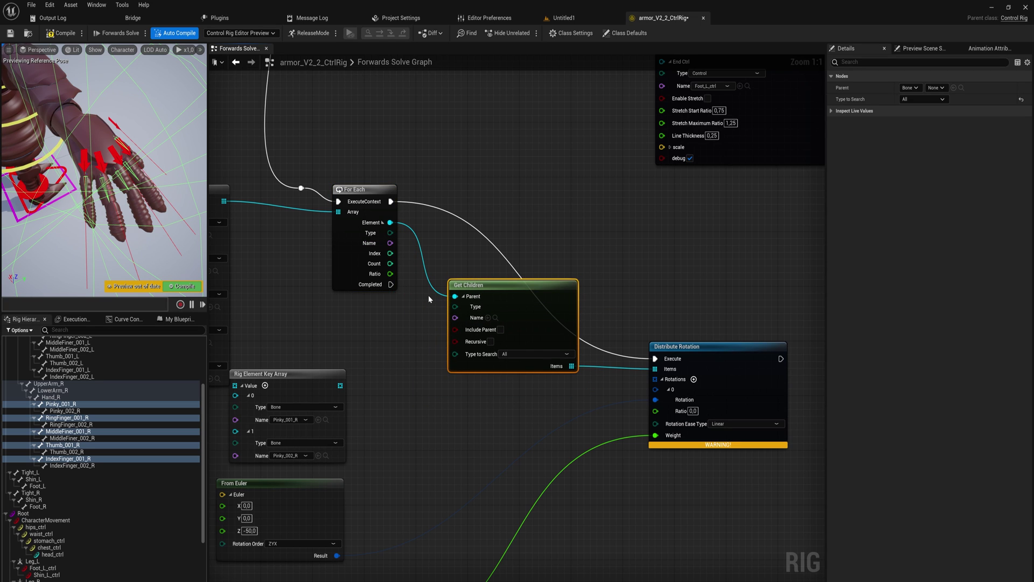
left_click(203, 440)
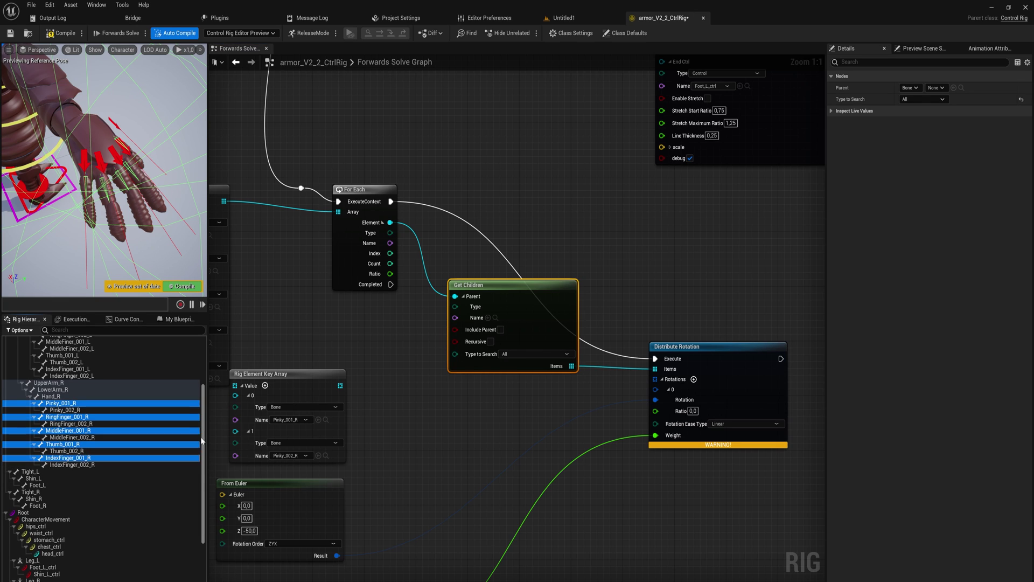
left_click_drag(203, 441, 198, 528)
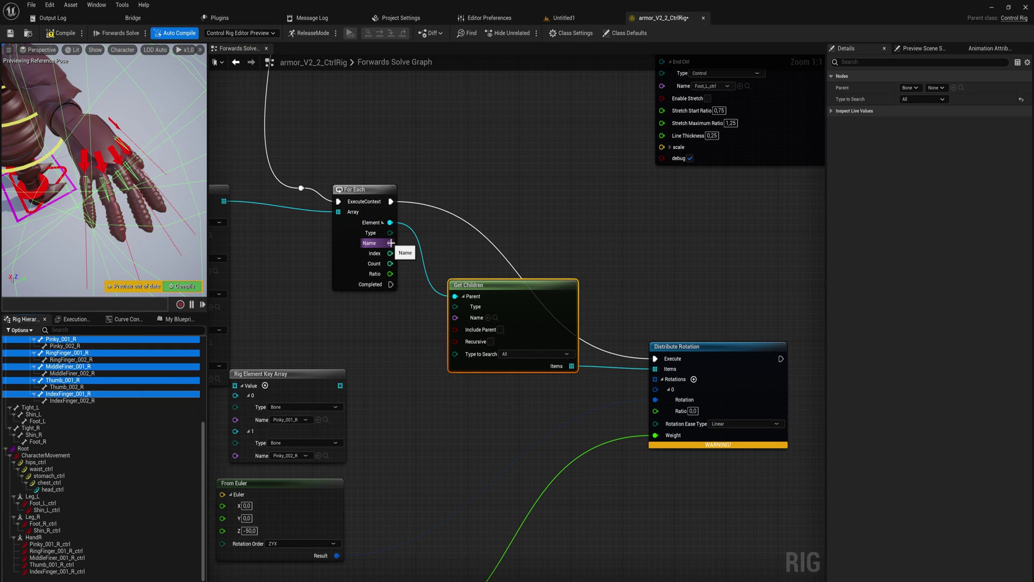
left_click_drag(389, 242, 438, 415)
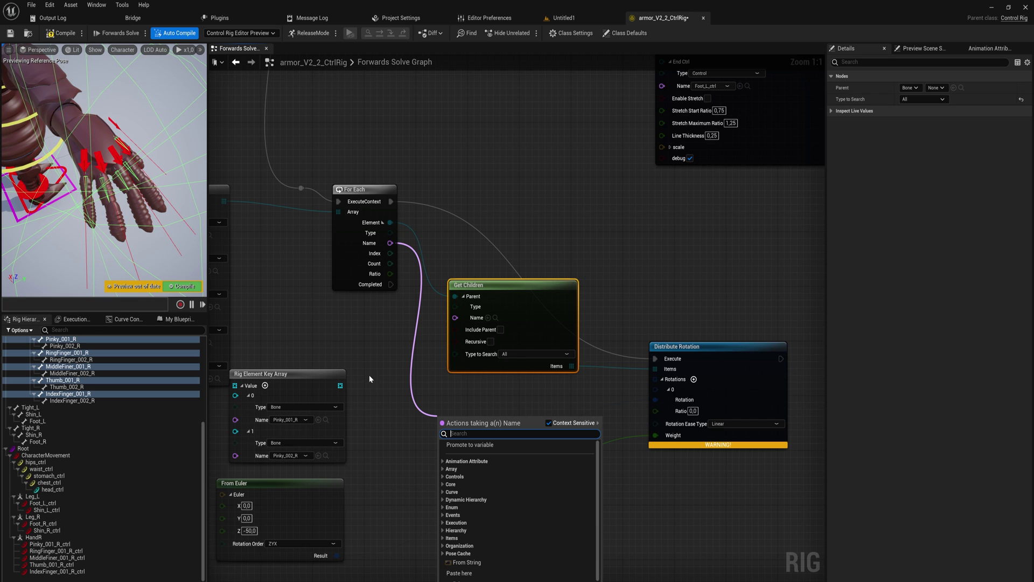
type("conc")
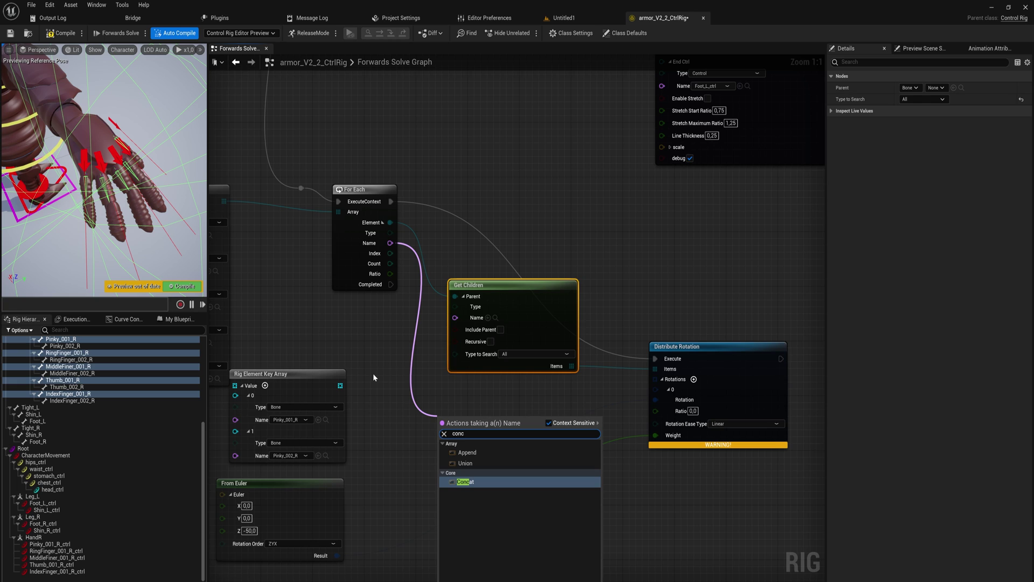
Add a Concat node from the loop element's name with B set to _ctrl
key("Return")
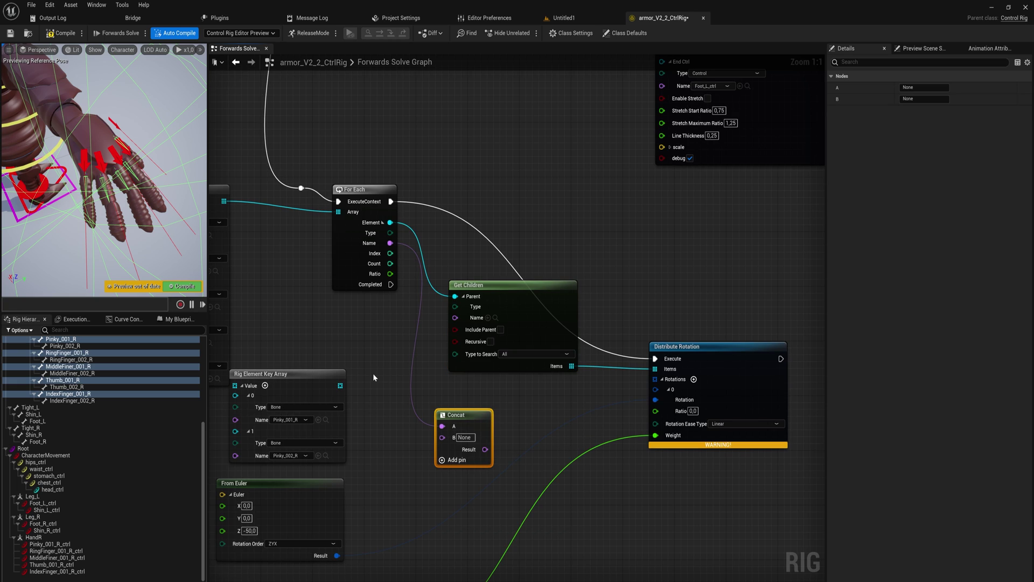
left_click_drag(456, 415, 456, 401)
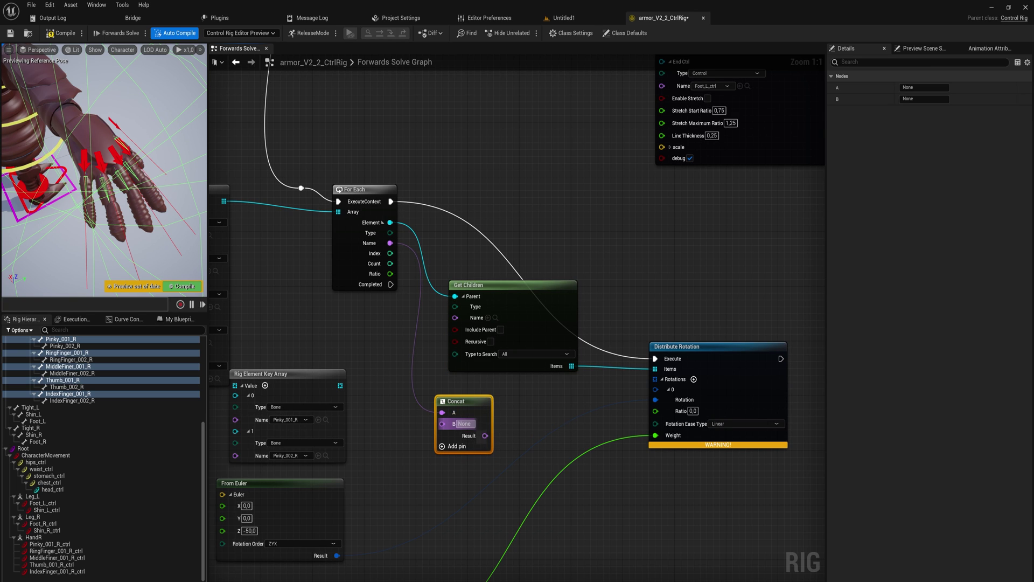
left_click(464, 423)
type("_")
type("ctrl")
key("Return")
Compare the Pinky and RingFinger control names with their bone names, then reposition the Concat node
left_click(62, 543)
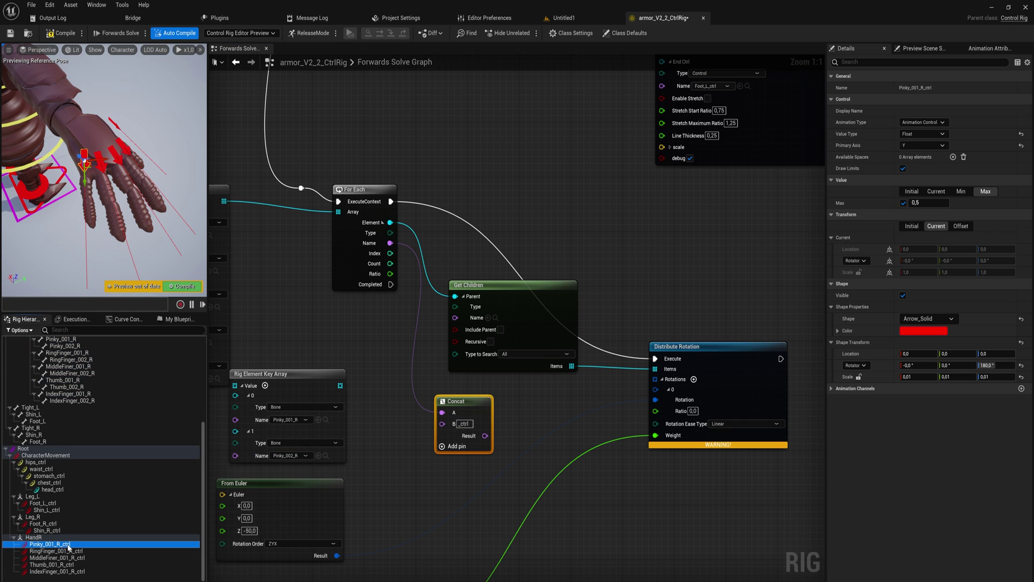
left_click(79, 551)
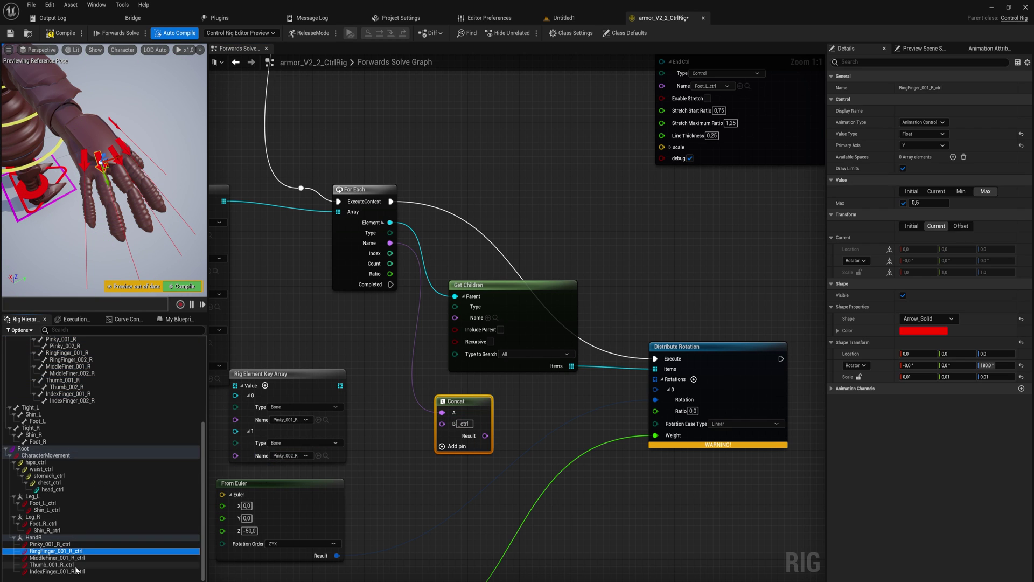
left_click(64, 353)
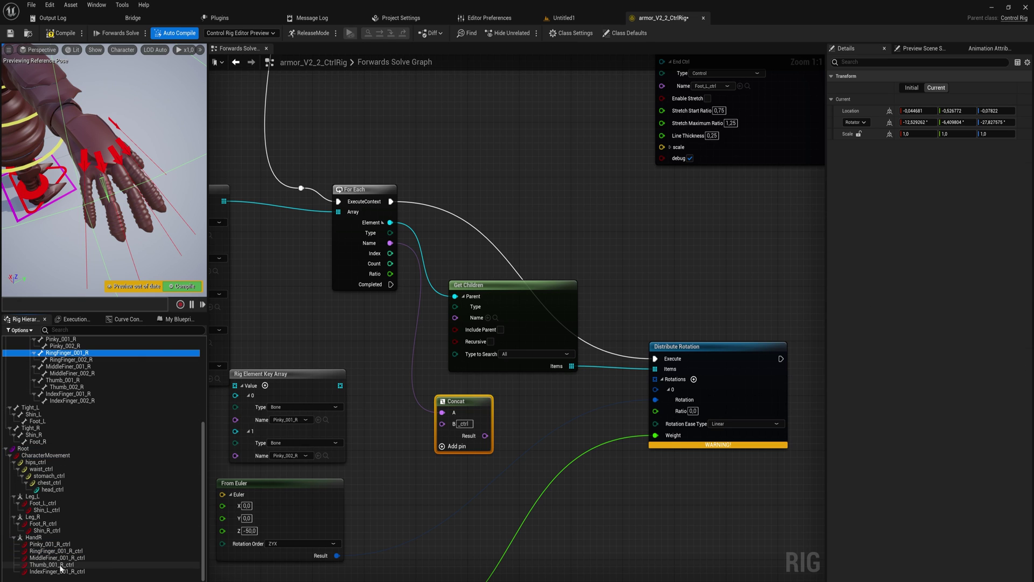
left_click(49, 544)
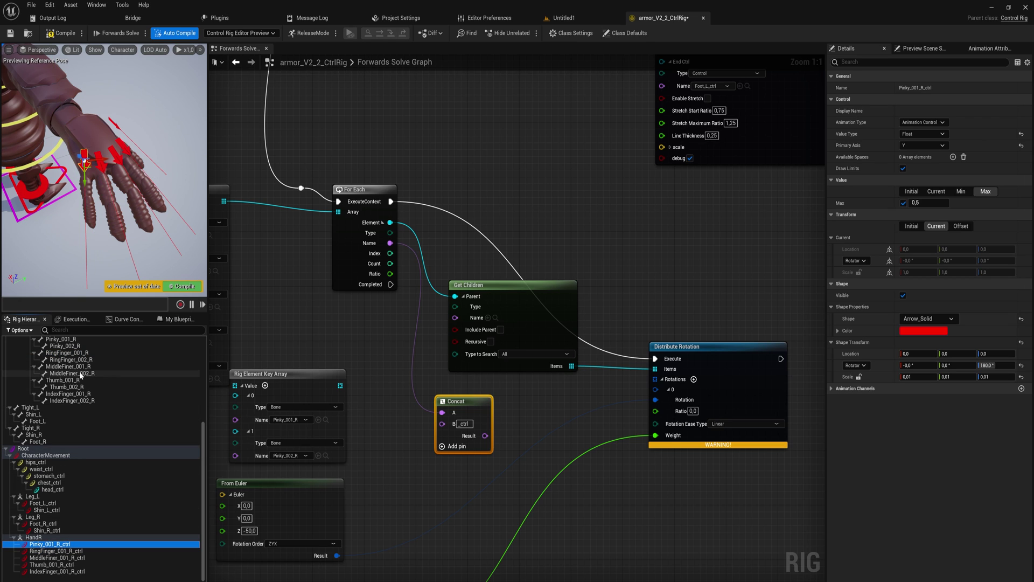
left_click(65, 340)
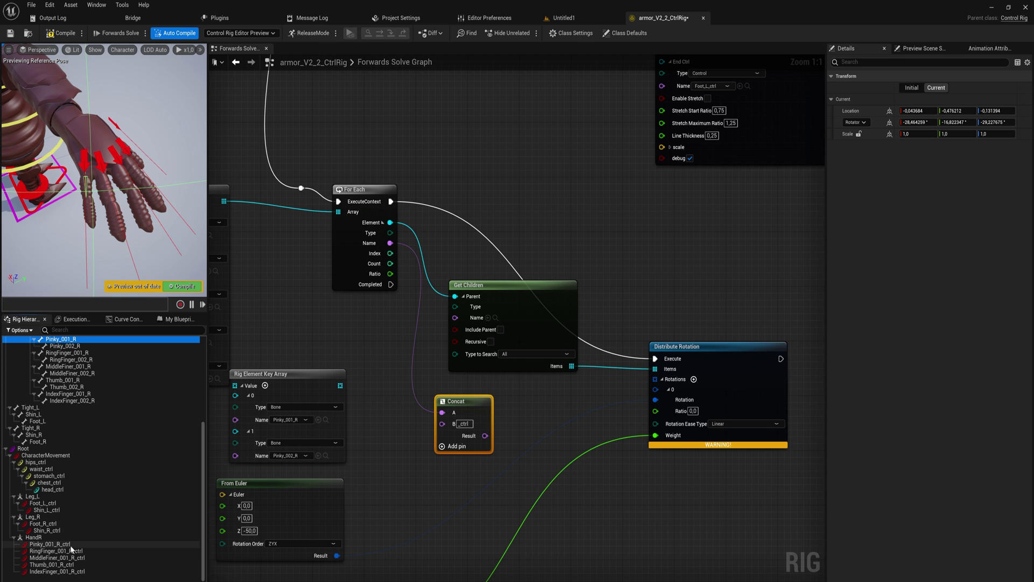
scroll(445, 471, "down", 1)
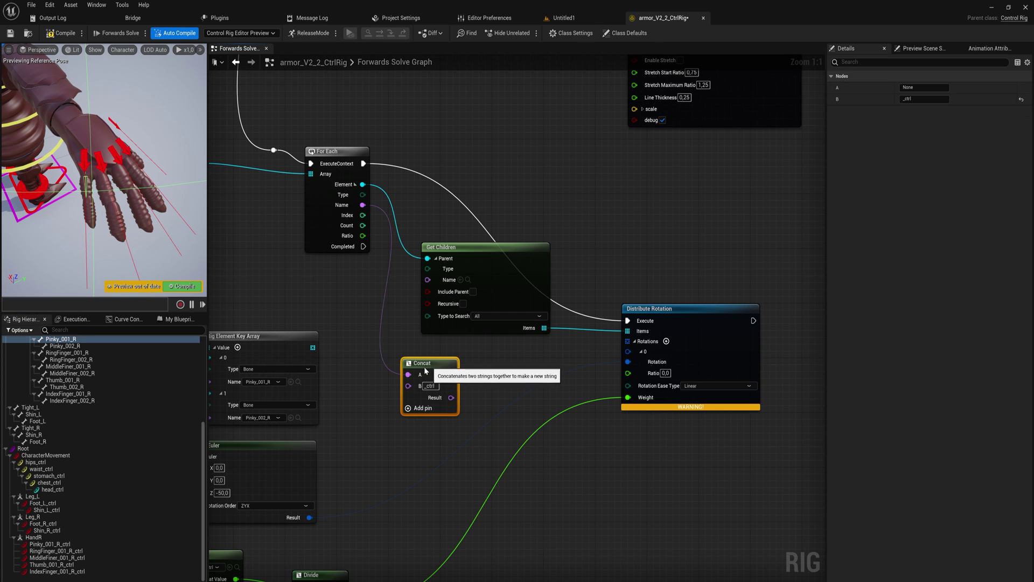
mouse_move(472, 368)
left_mouse_down()
mouse_move(439, 388)
mouse_move(478, 401)
left_mouse_up()
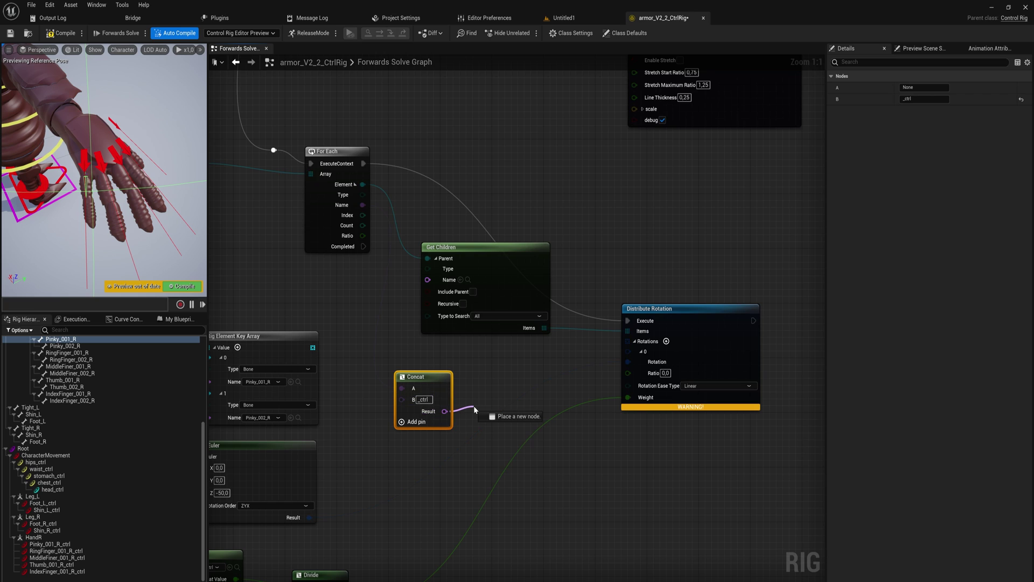
type("get control")
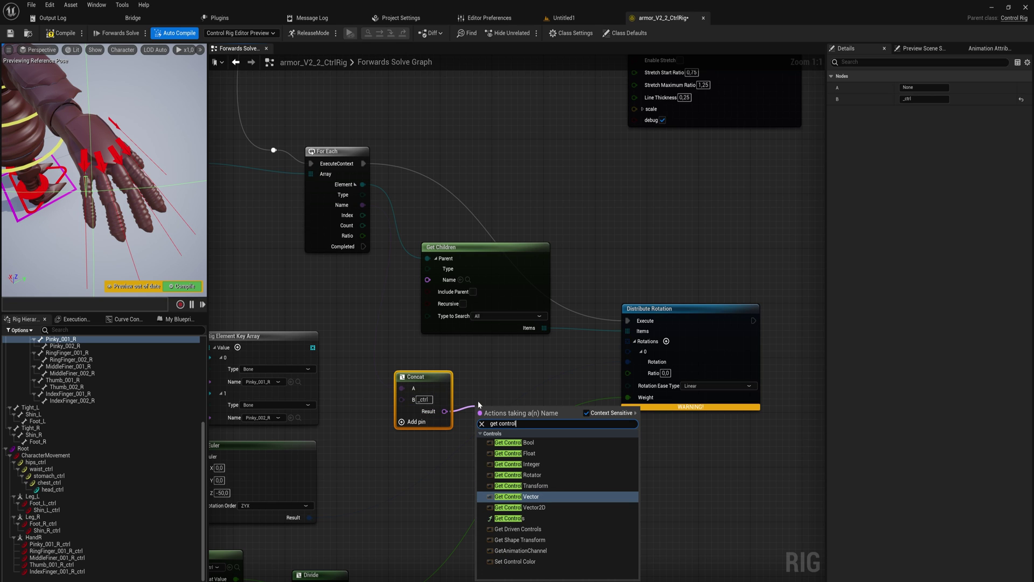
Add a Get Control Float node that takes its name from the Concat result
key("Up")
key("Up")
key("Return")
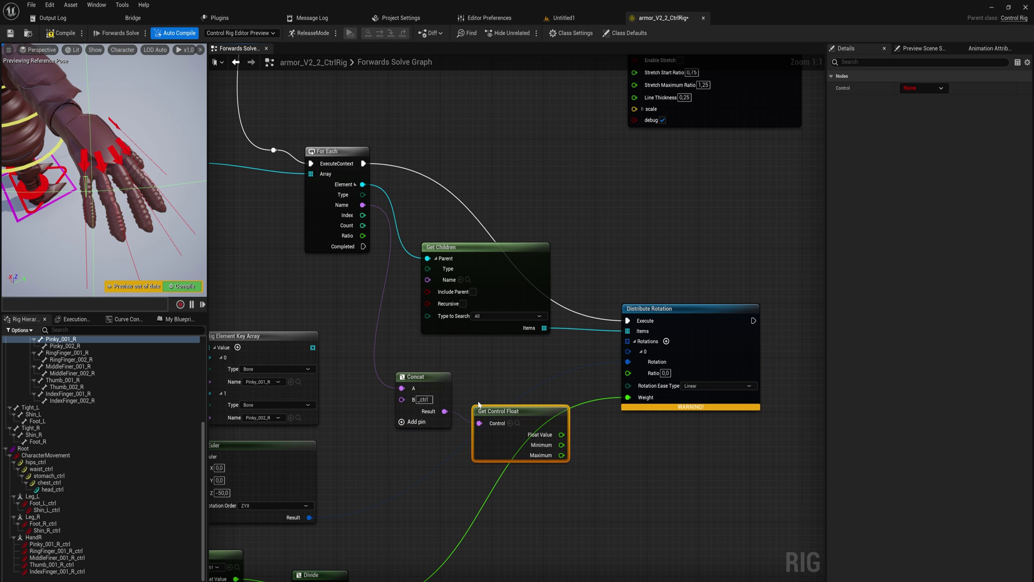
left_click_drag(491, 409, 491, 397)
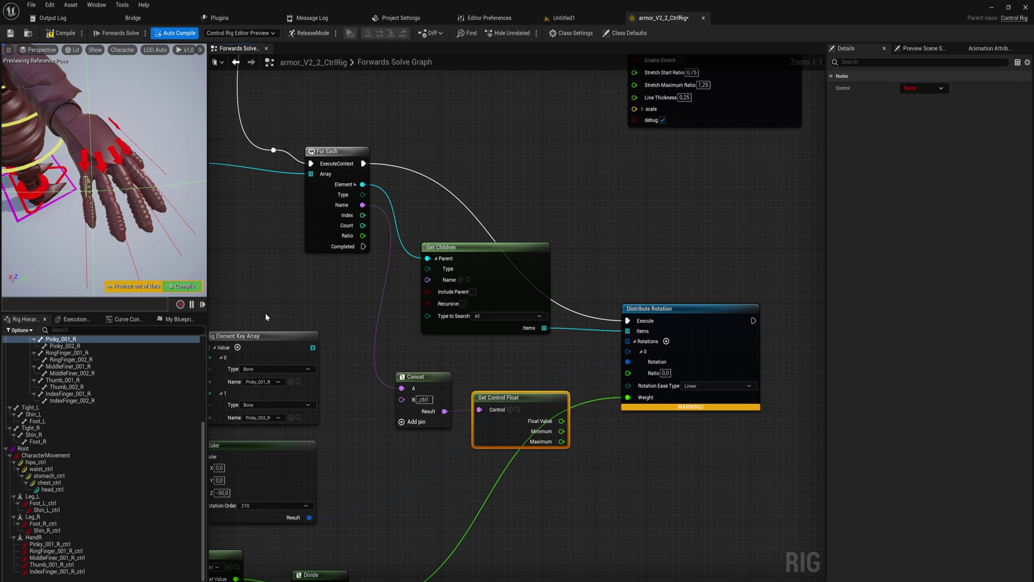
right_click_drag(463, 359, 550, 270)
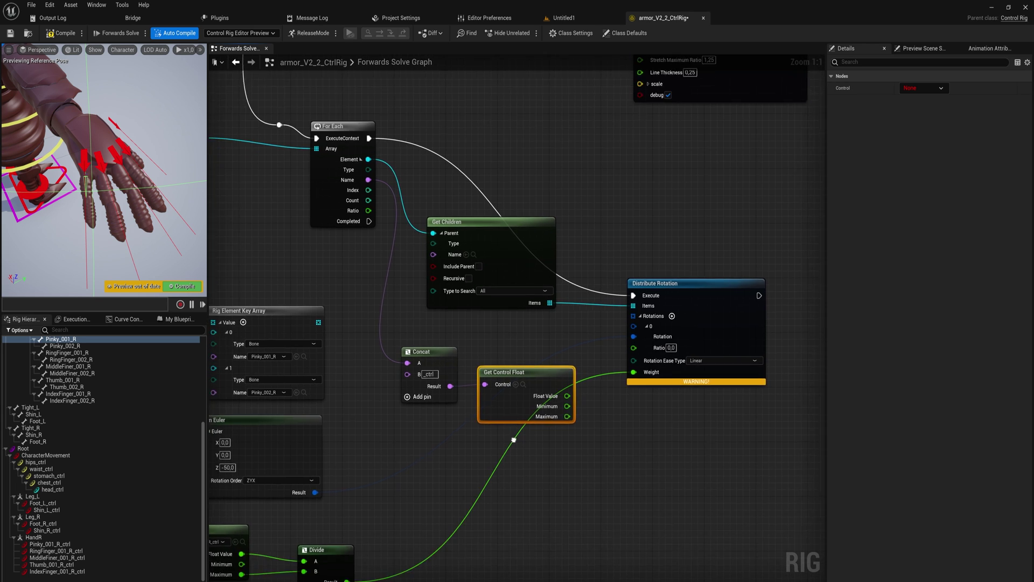
right_click_drag(526, 380, 550, 380)
left_click(291, 466)
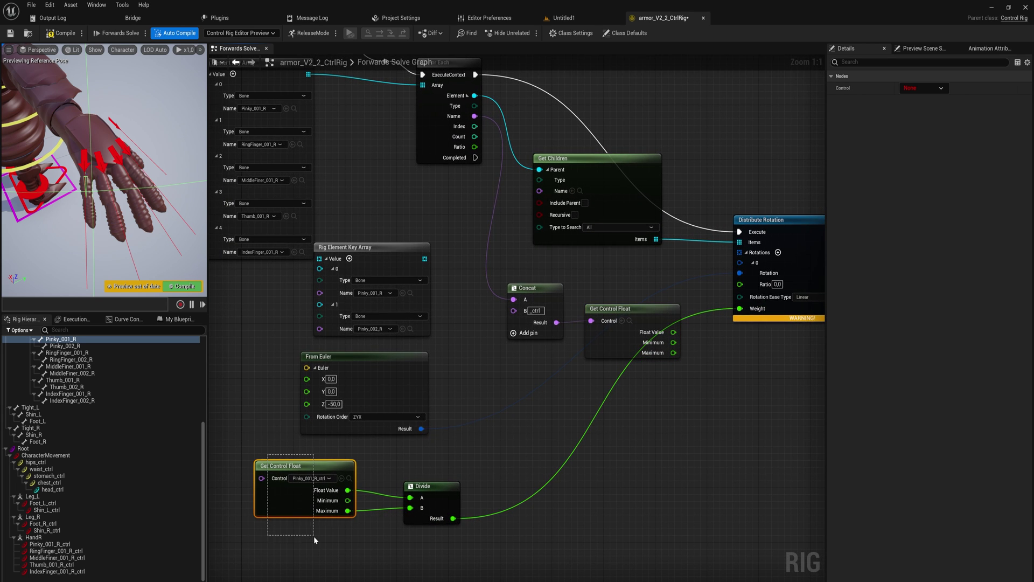
Wire Float Value into Divide A and move From Euler below the chain
mouse_move(258, 530)
right_mouse_down()
mouse_move(330, 477)
mouse_move(352, 496)
right_mouse_up()
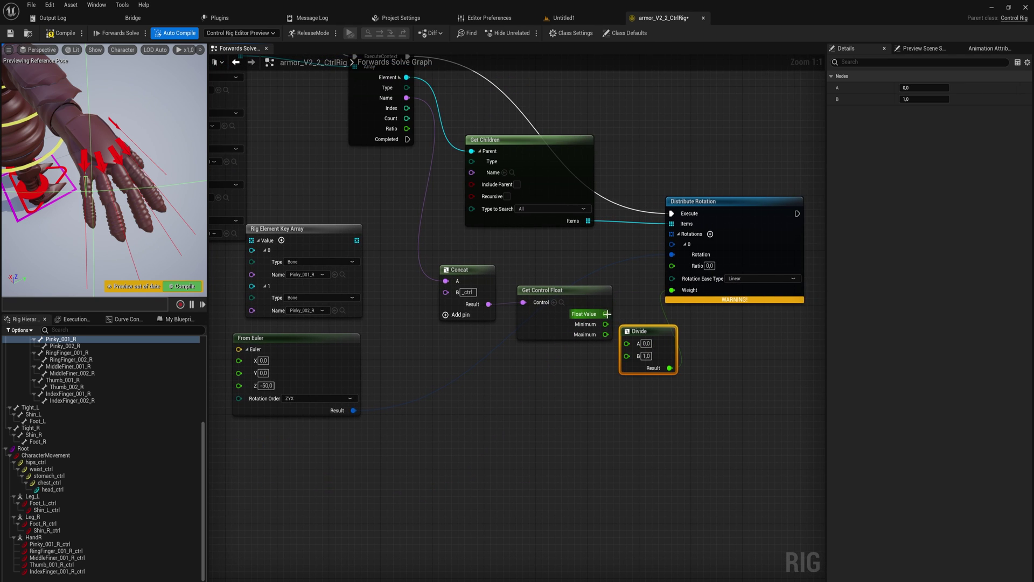
left_click_drag(605, 314, 627, 354)
right_click_drag(689, 354, 620, 354)
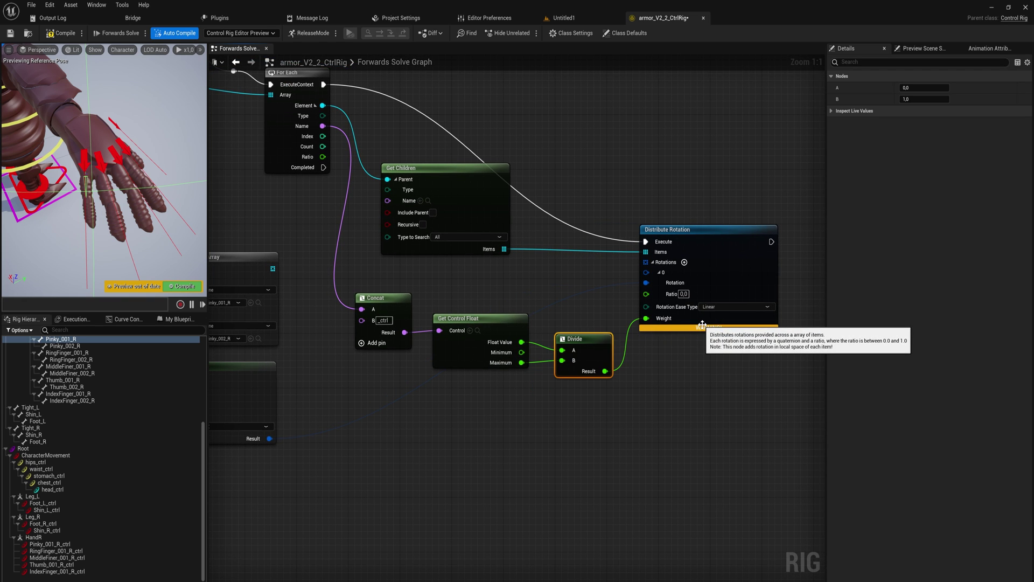
scroll(661, 348, "up", 1)
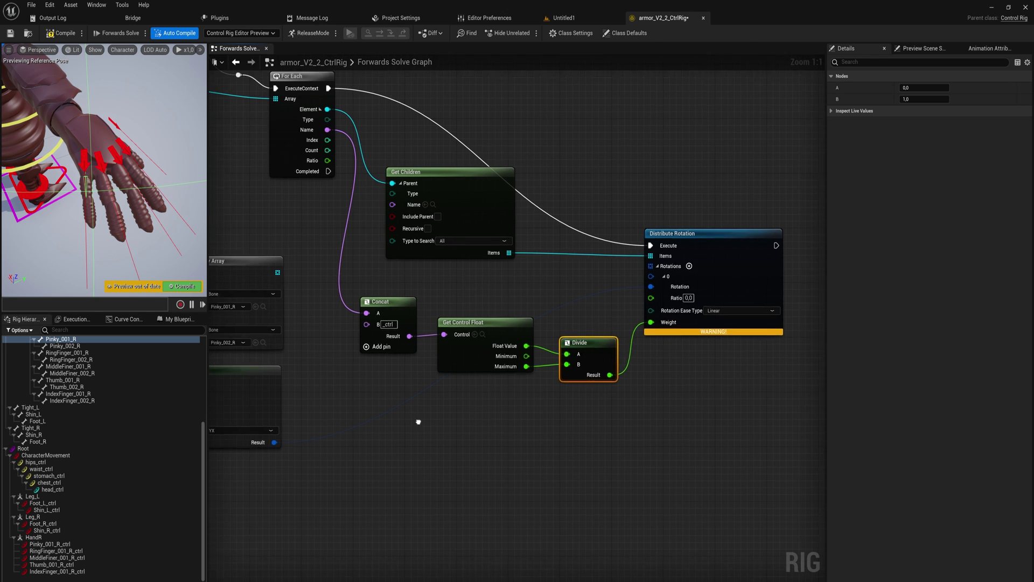
right_click_drag(507, 378, 659, 356)
left_click_drag(361, 356, 606, 386)
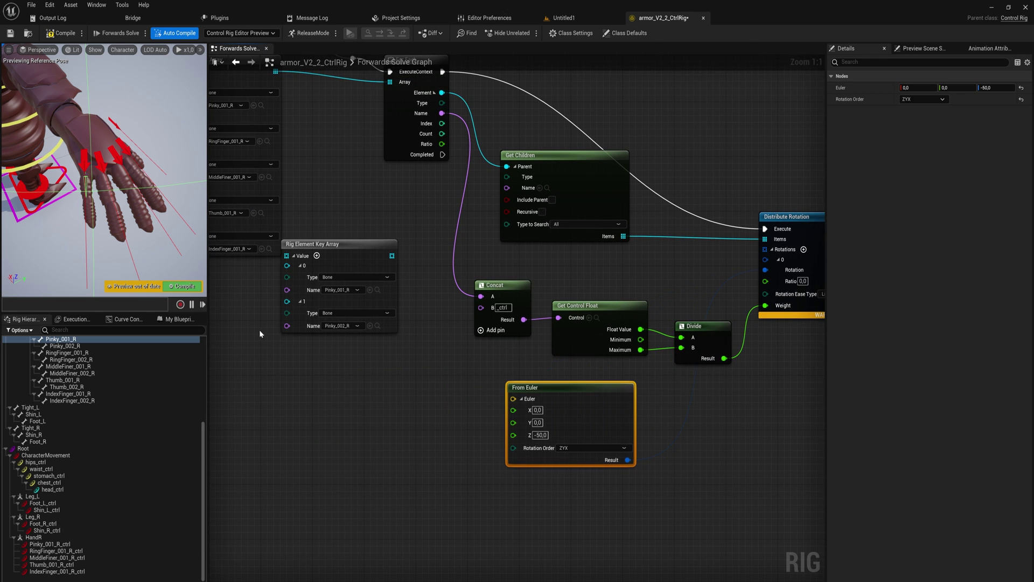
right_click_drag(561, 197, 506, 279)
Enable Include Parent and Recursive on Get Children, then compile the rig
left_click(505, 276)
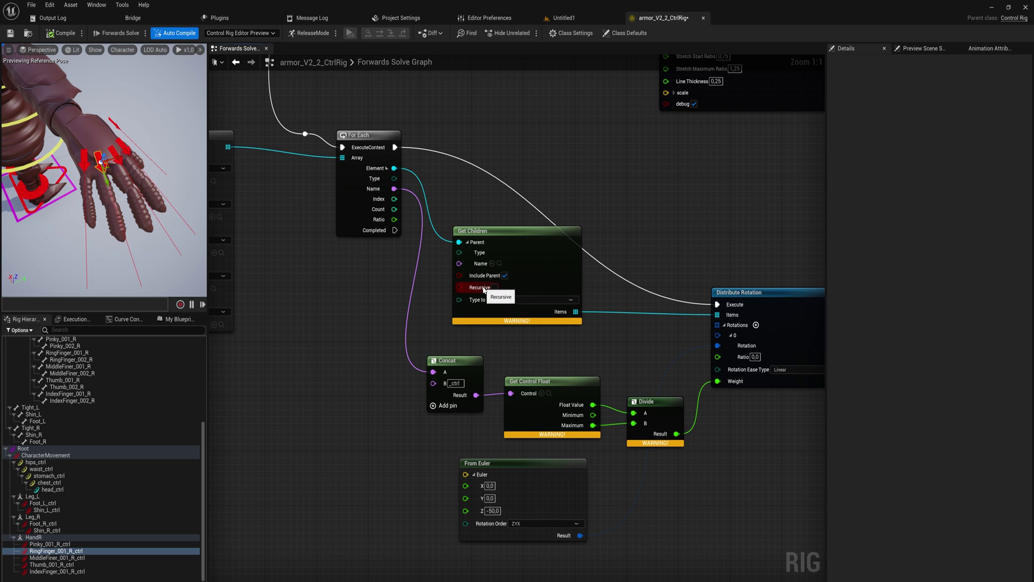
left_click(497, 288)
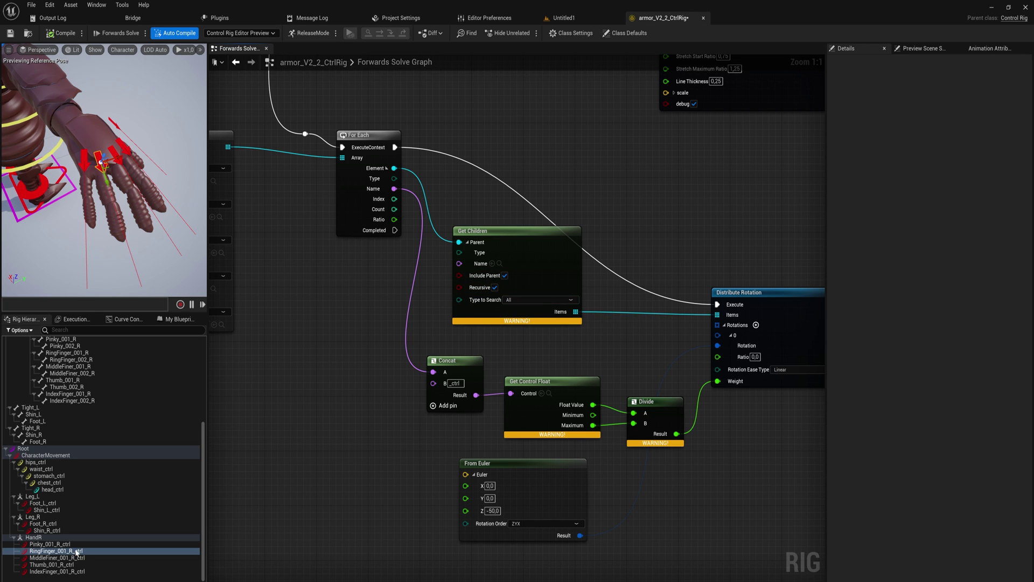
left_click(64, 34)
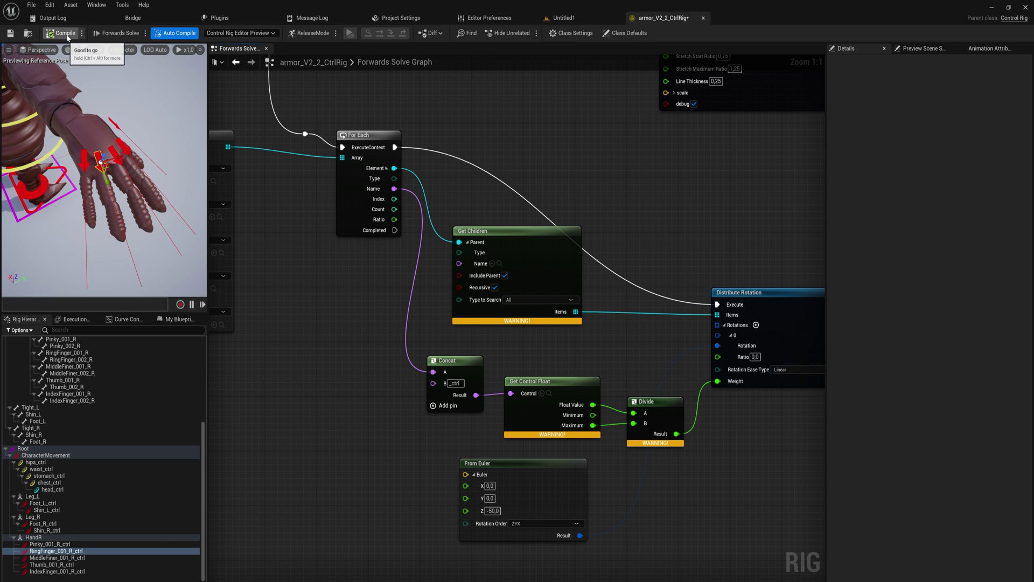
Test the ring, pinky, middle, index and thumb controls in the preview viewport
left_click_drag(106, 168, 133, 258)
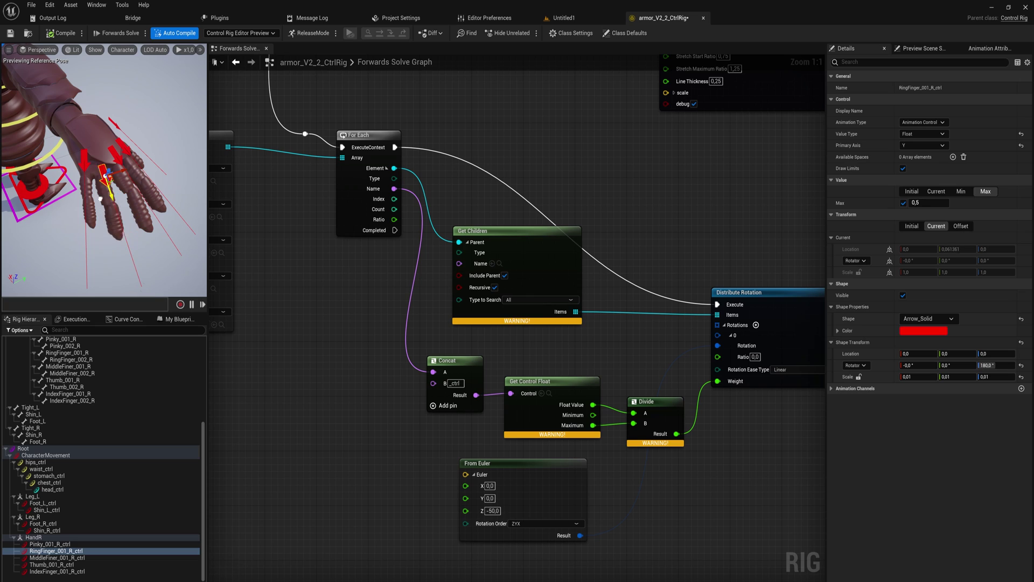
left_click(86, 165)
left_click_drag(86, 166, 84, 169)
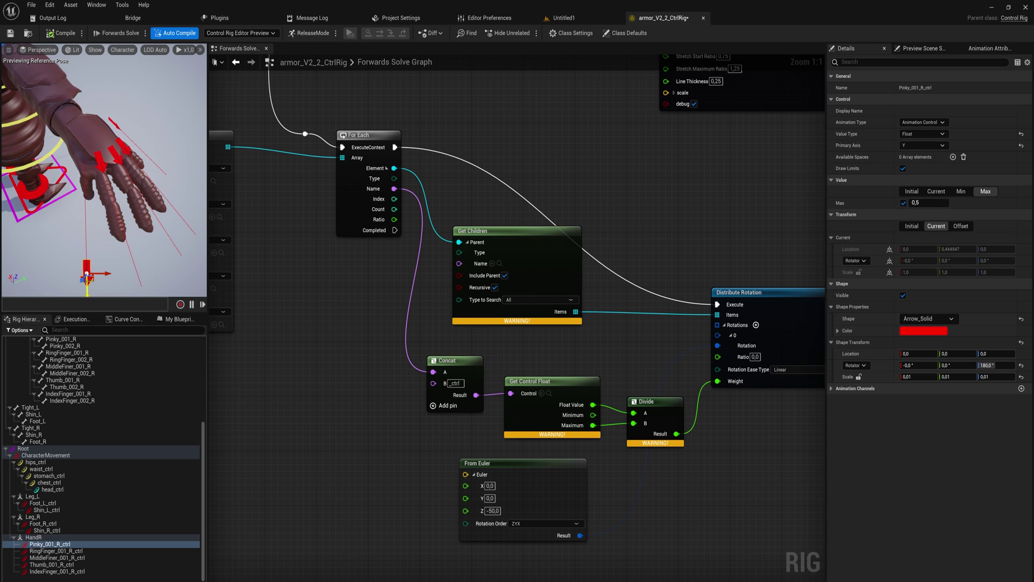
left_click(123, 162)
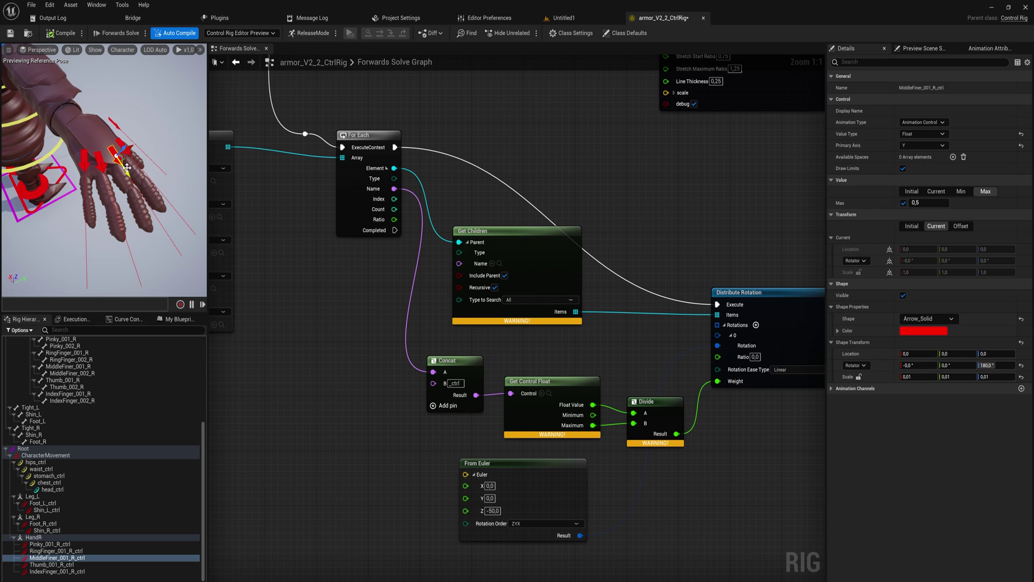
left_click_drag(122, 162, 138, 153)
left_click(122, 154)
scroll(107, 144, "down", 3)
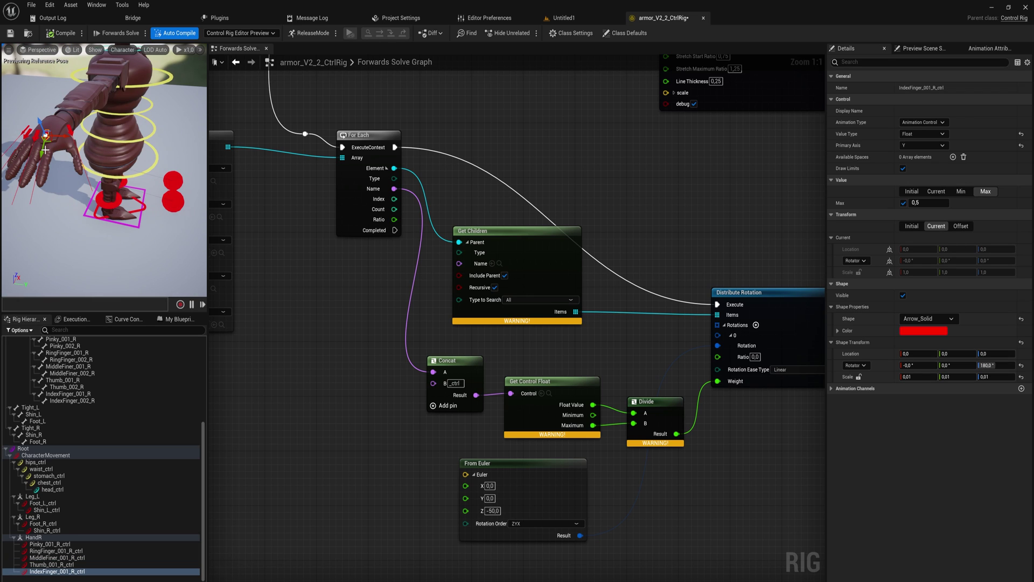
left_click_drag(46, 148, 72, 152)
left_click(72, 129)
left_click_drag(74, 137, 93, 176)
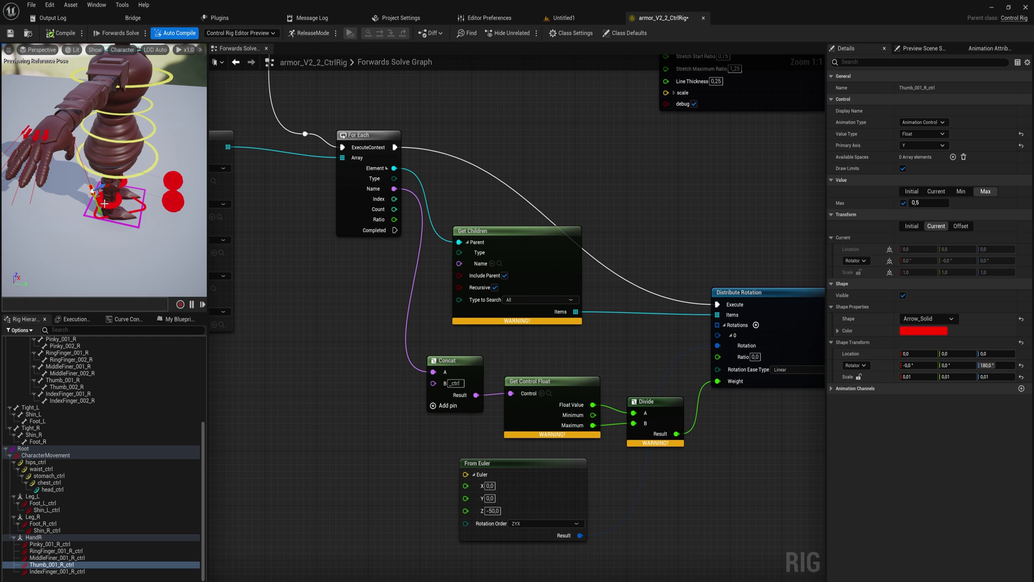
mouse_move(93, 176)
right_mouse_down()
mouse_move(146, 122)
mouse_move(98, 162)
right_mouse_up()
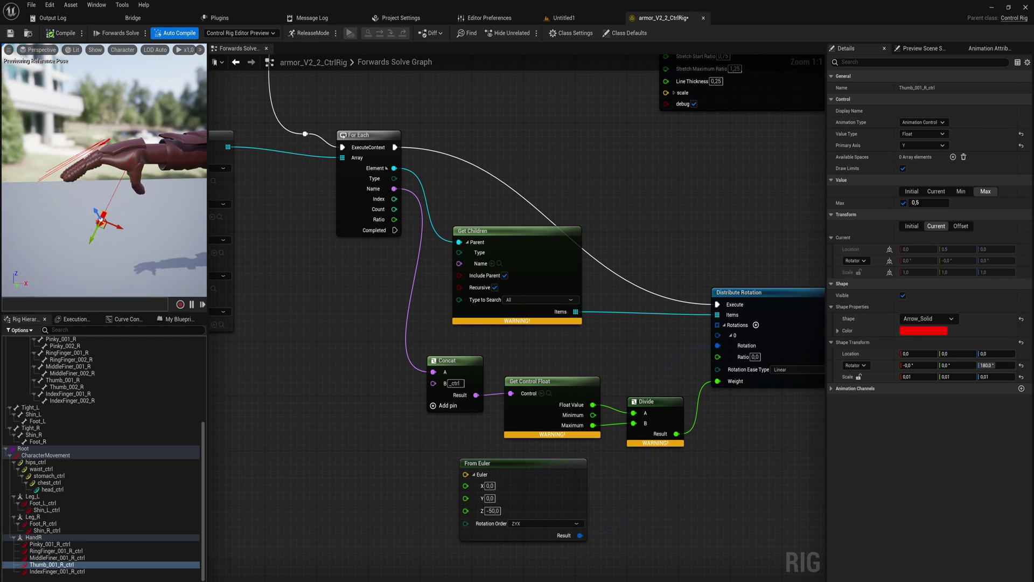
right_click_drag(145, 186, 174, 218)
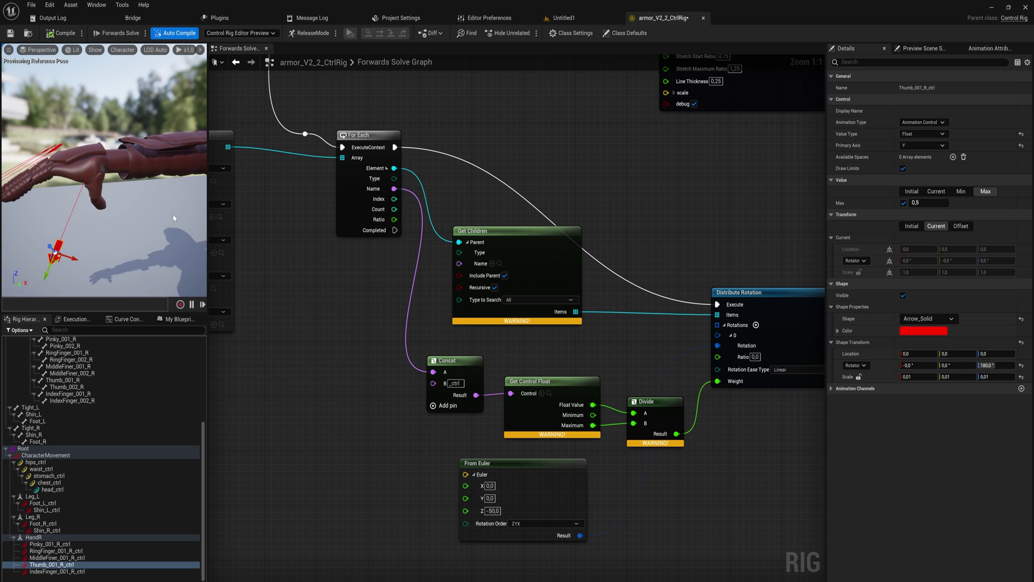
Remove the Thumb_001_R entry from the finger bone key array
right_click_drag(339, 321, 433, 340)
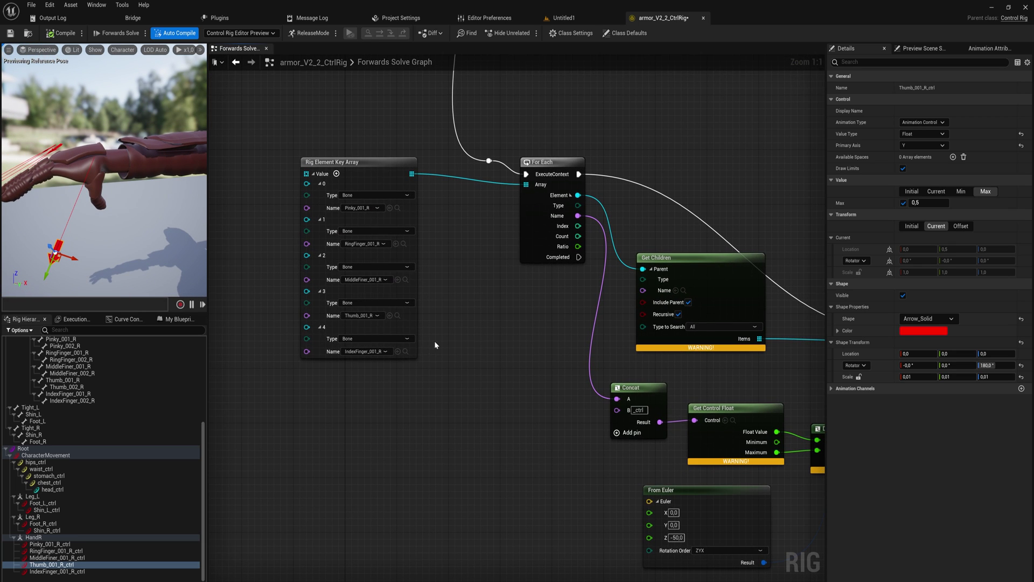
right_click(324, 291)
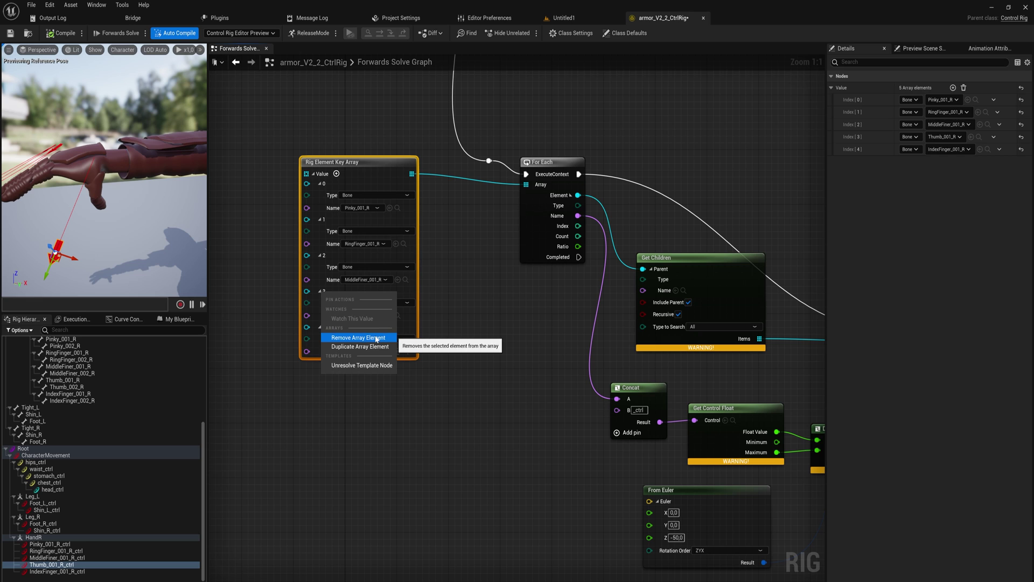
left_click(377, 338)
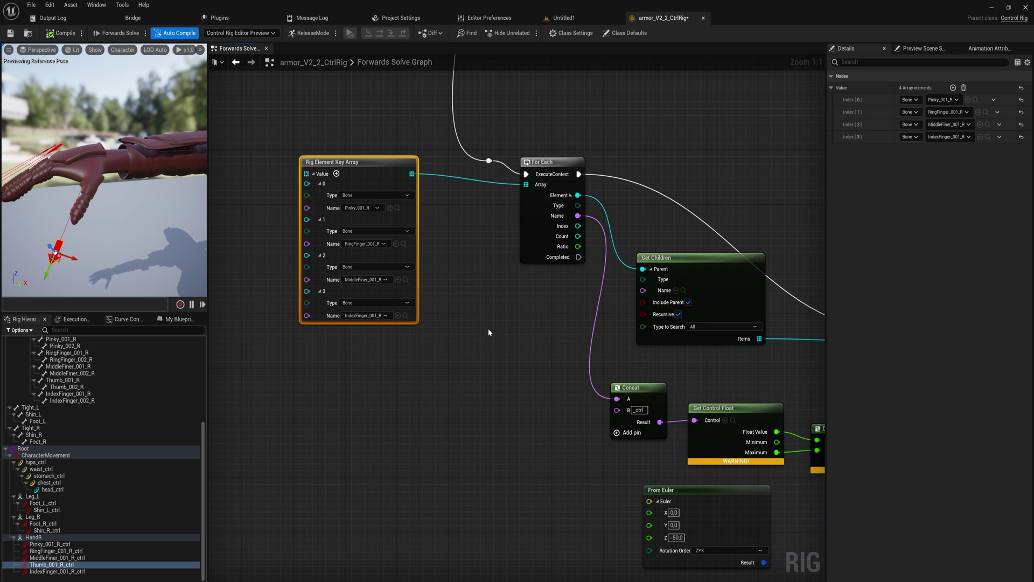
right_click_drag(474, 323, 321, 283)
Duplicate the loop body node chain and place the copy below the originals
left_click_drag(402, 123, 323, 119)
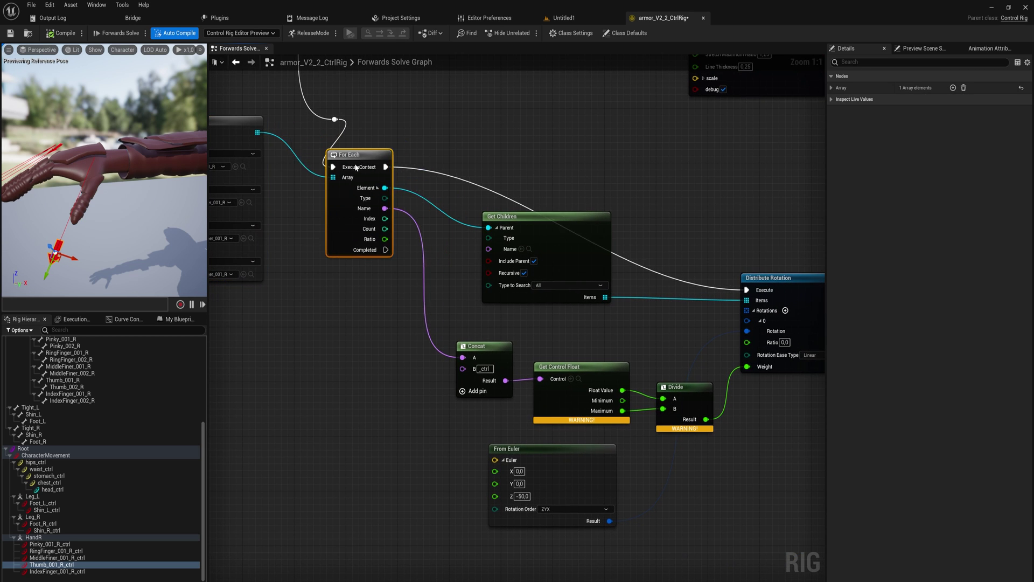
right_click_drag(566, 323, 492, 275)
left_click_drag(736, 454, 442, 185)
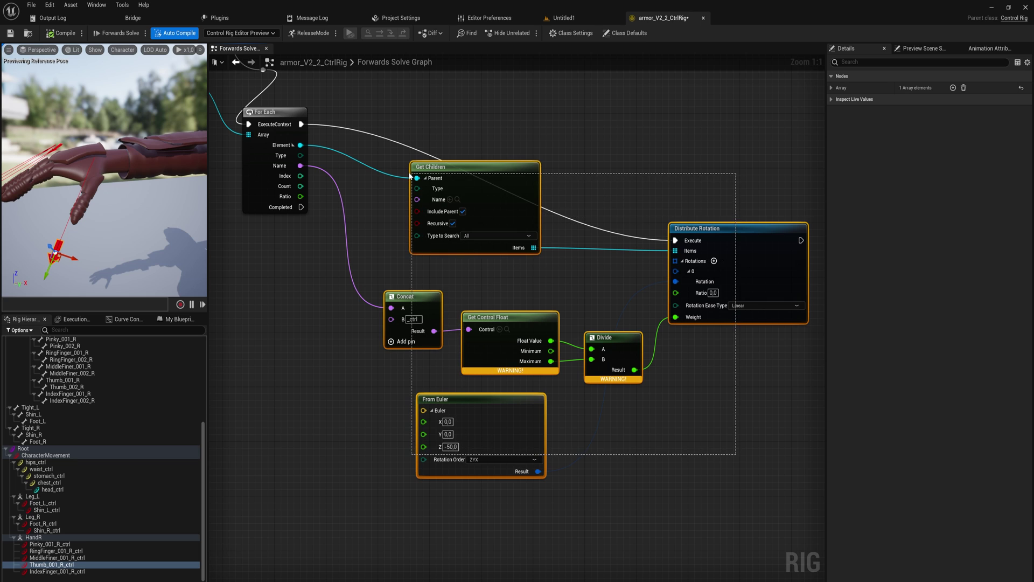
key("ctrl+c")
right_click_drag(526, 453, 526, 324)
key("ctrl+v")
left_click_drag(485, 324, 501, 421)
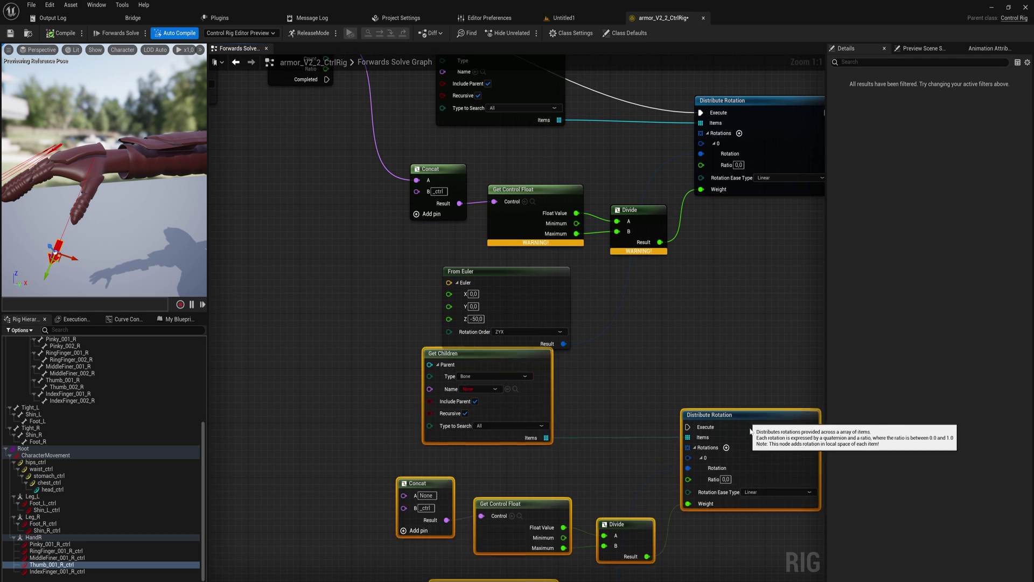
right_click_drag(404, 122, 477, 178)
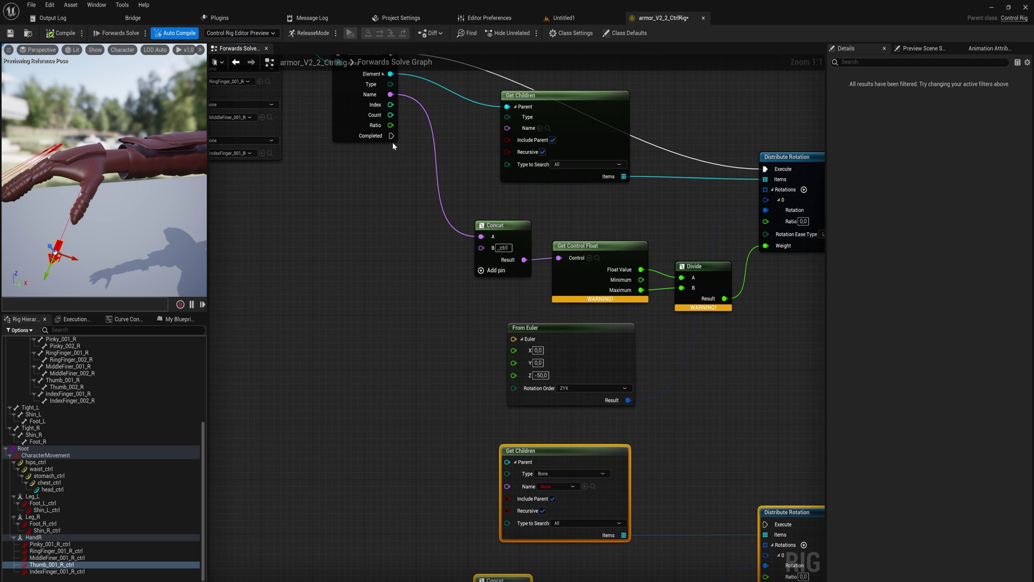
Wire the For Each Completed output to the duplicate chain through a reroute point
mouse_move(391, 136)
left_mouse_down()
mouse_move(565, 505)
mouse_move(764, 524)
left_mouse_up()
left_click(680, 492)
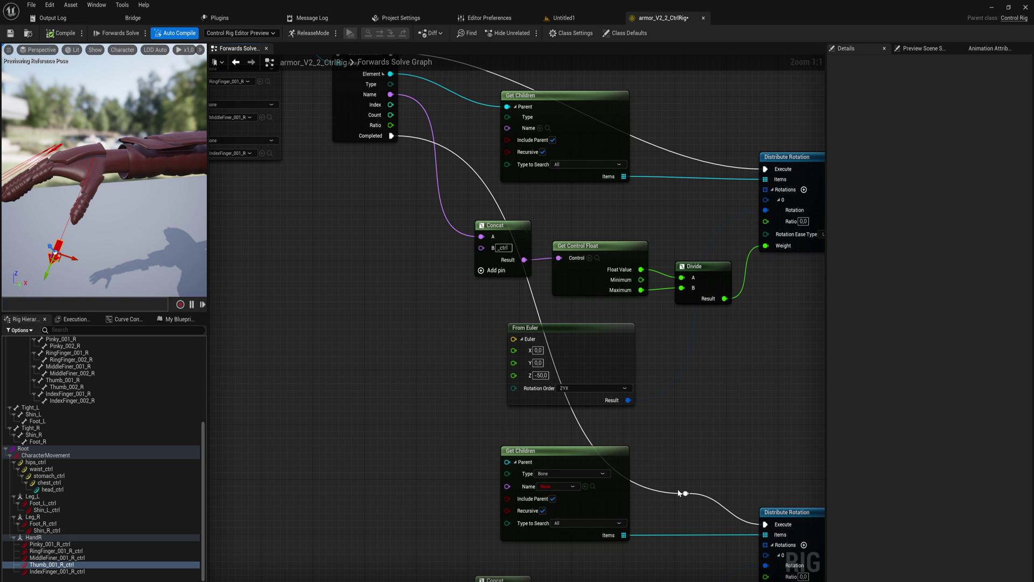
double_click(683, 491)
left_click_drag(683, 492, 385, 465)
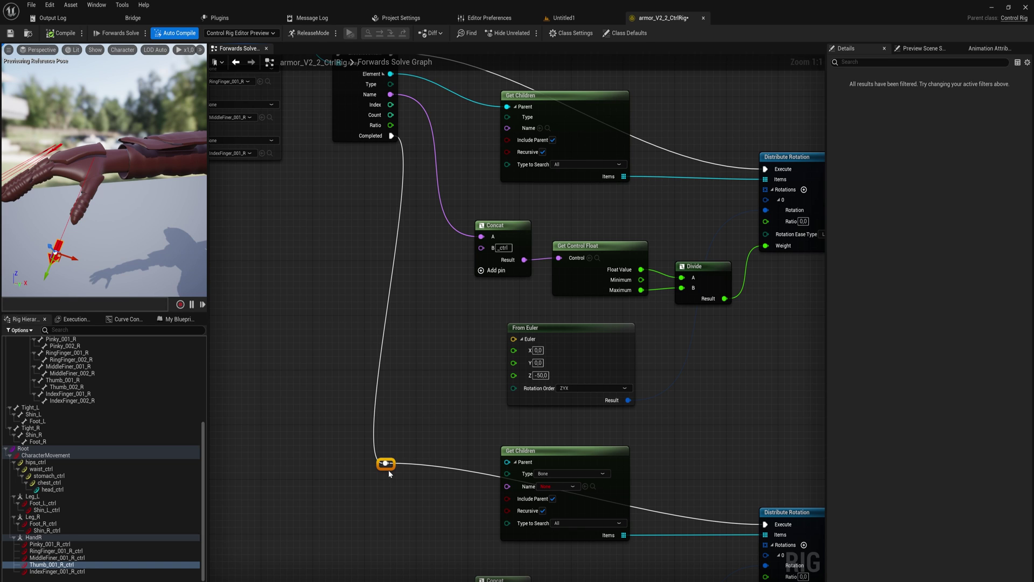
scroll(389, 470, "down", 3)
Replace the old Get Control Float with a Thumb_001_R_ctrl float node feeding Divide A
left_click_drag(53, 564, 402, 440)
left_click(429, 457)
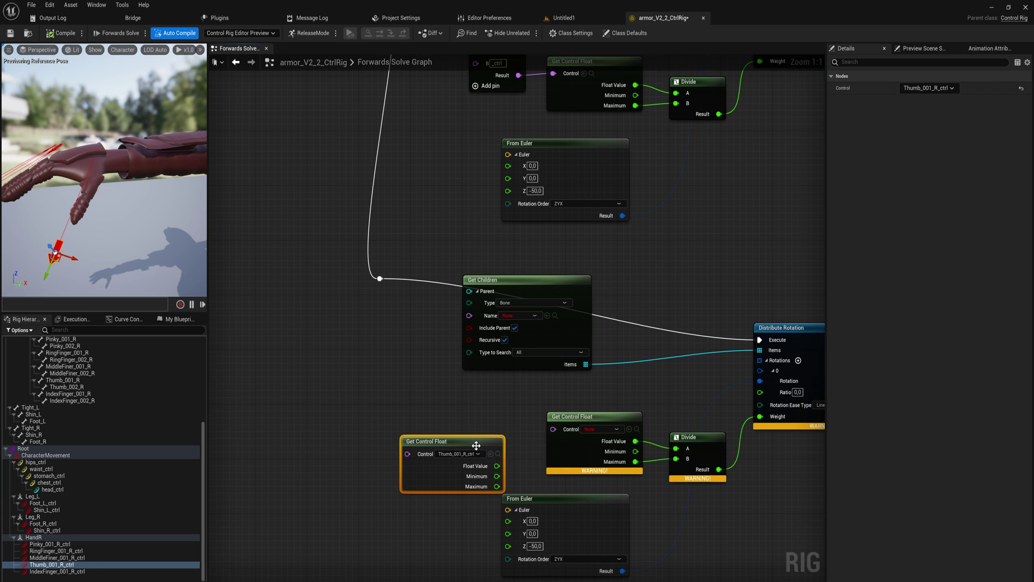
left_click_drag(461, 426, 461, 422)
left_click(594, 421)
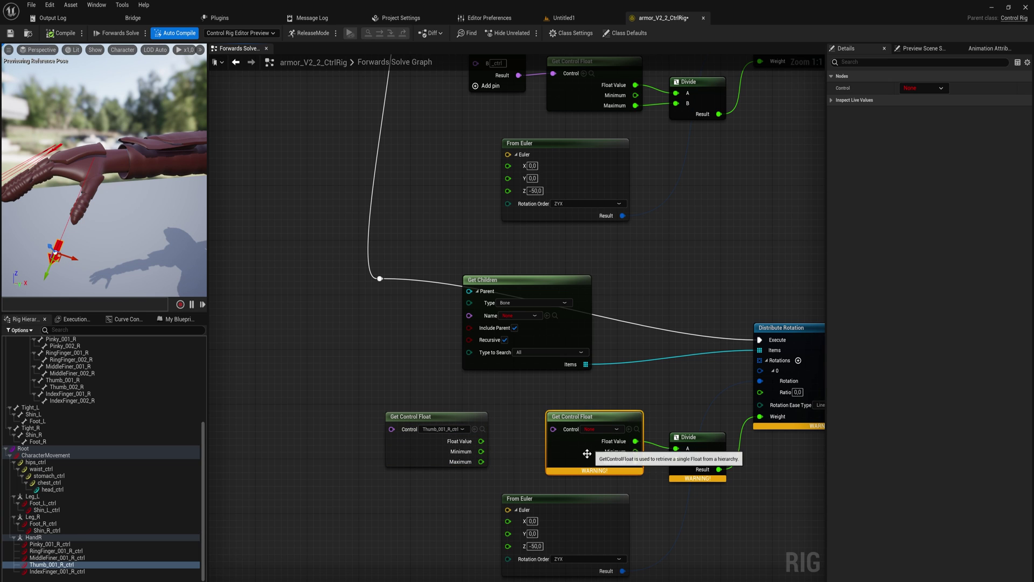
right_click_drag(614, 388, 534, 353)
key("Delete")
mouse_move(400, 406)
left_mouse_down()
mouse_move(596, 415)
mouse_move(401, 426)
left_mouse_up()
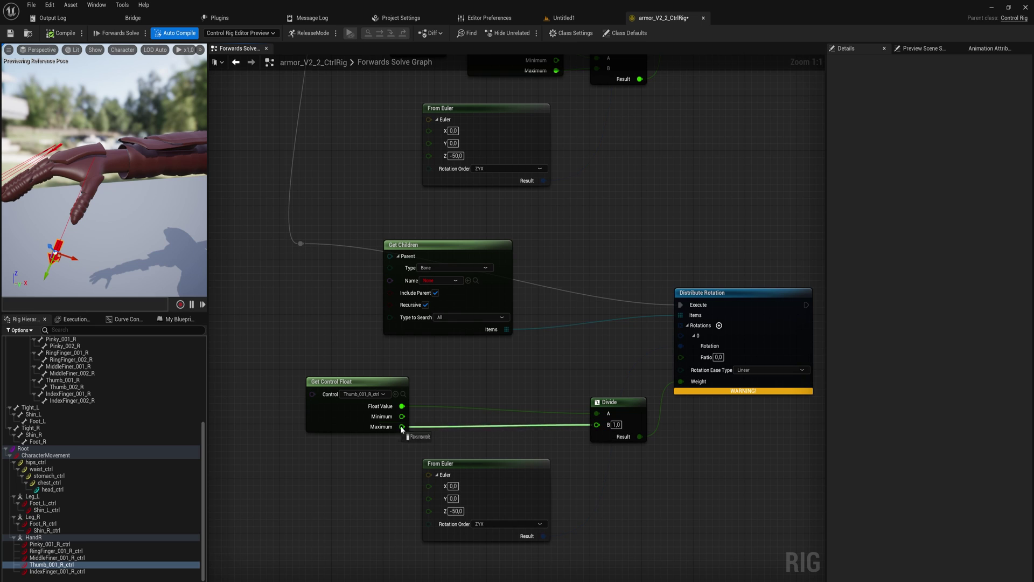
Delete the duplicated chain's Get Children node
left_click(449, 246)
key("Delete")
right_click_drag(484, 324, 455, 346)
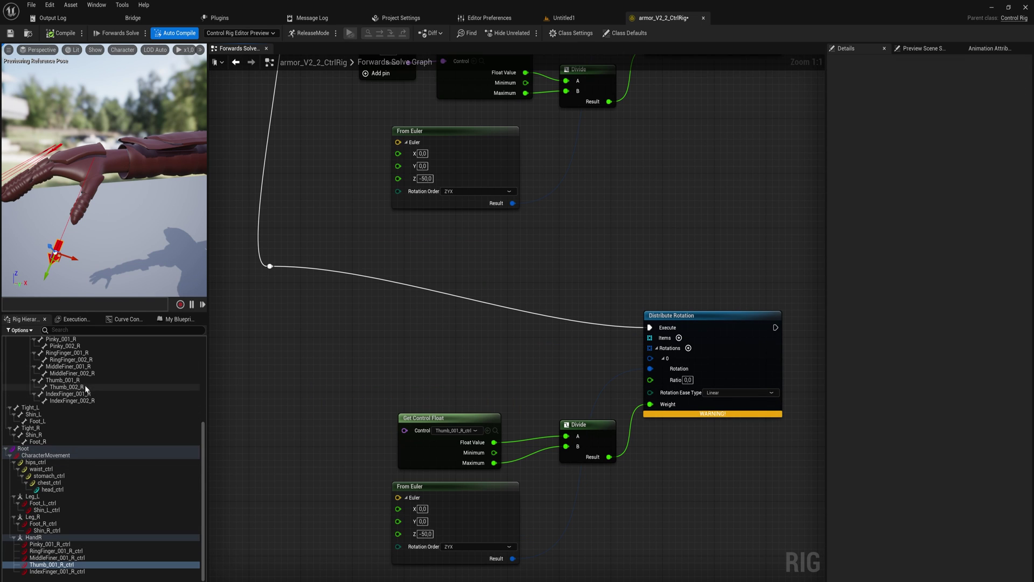
left_click(63, 380)
Build a Rig Element Key Array of Thumb_001_R and Thumb_002_R for Distribute Rotation
left_click(66, 387, "shift")
left_click_drag(66, 387, 333, 330)
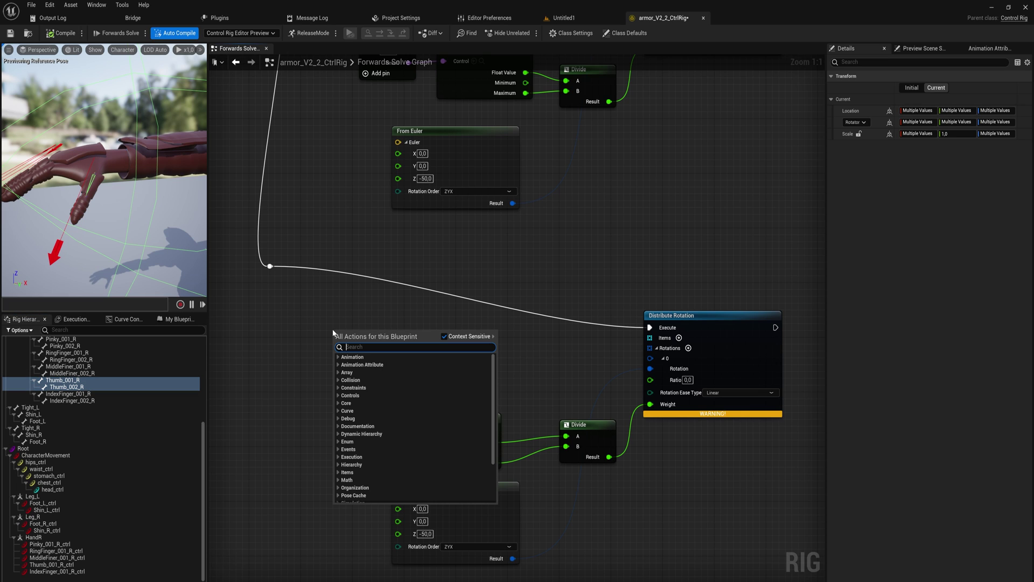
left_click(363, 340)
right_click(139, 206)
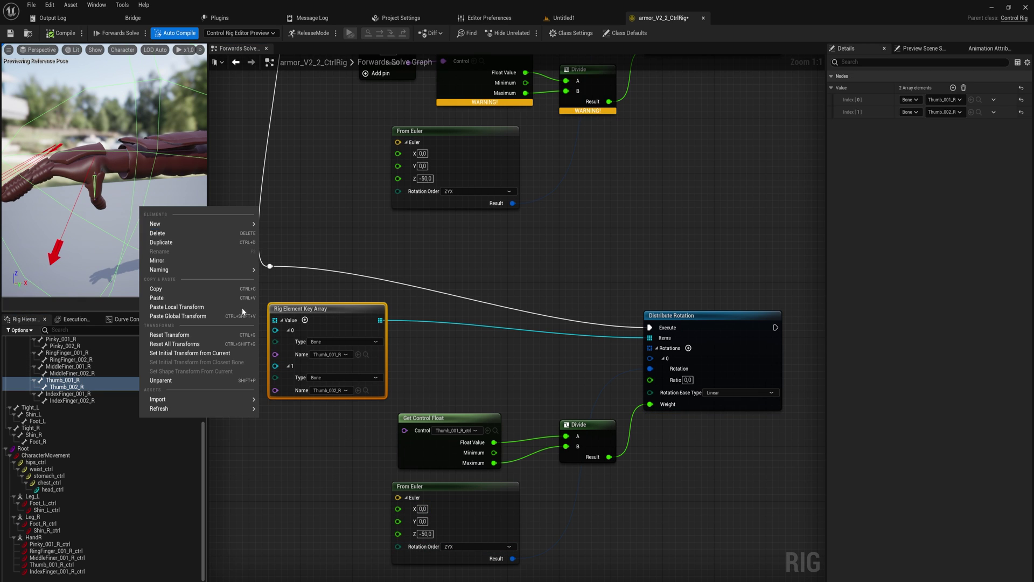
Set the thumb chain's From Euler rotation to X 10, Y -30, Z -30
left_click(420, 521)
type("-50")
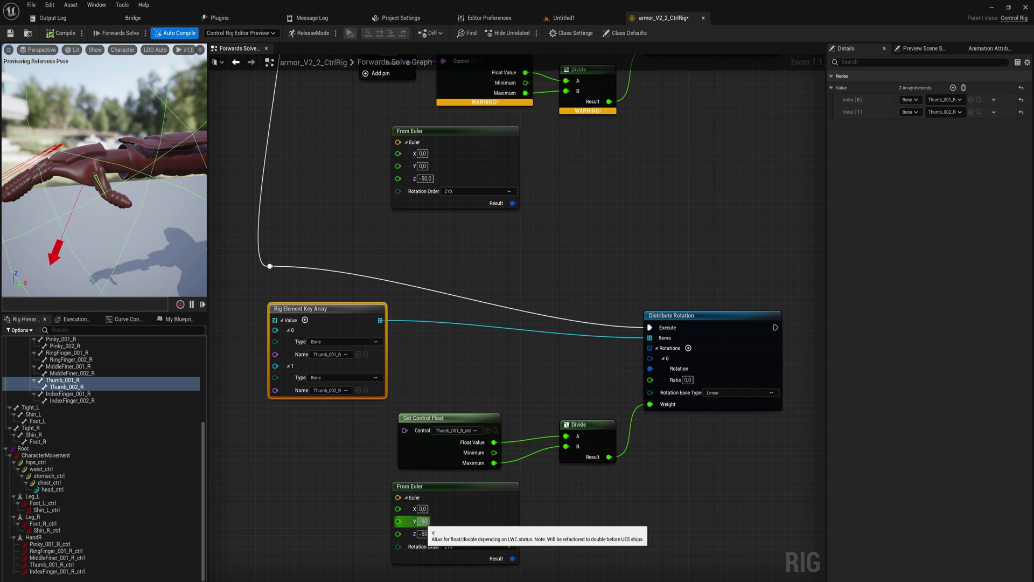
key("Return")
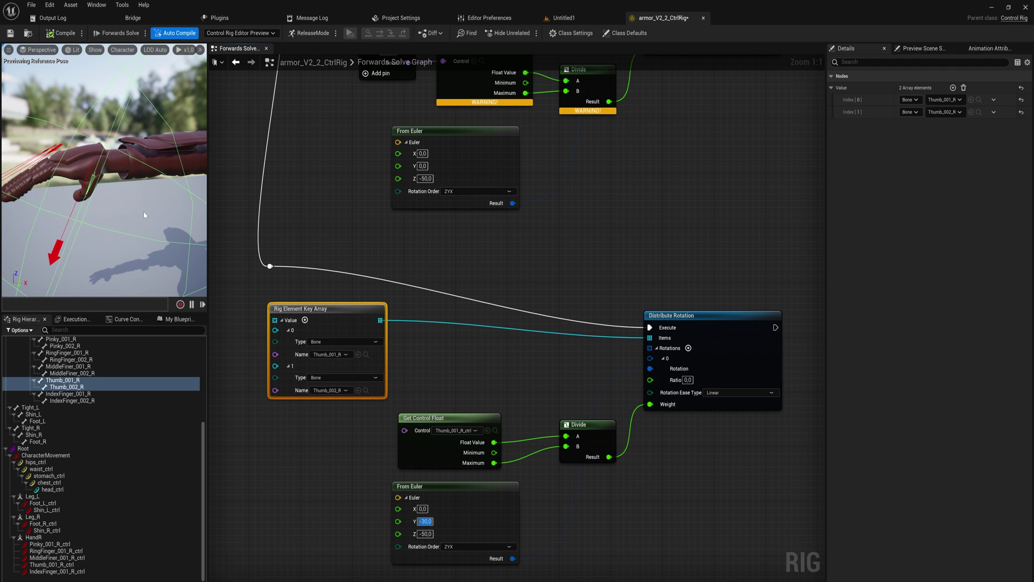
right_click_drag(62, 111, 145, 162)
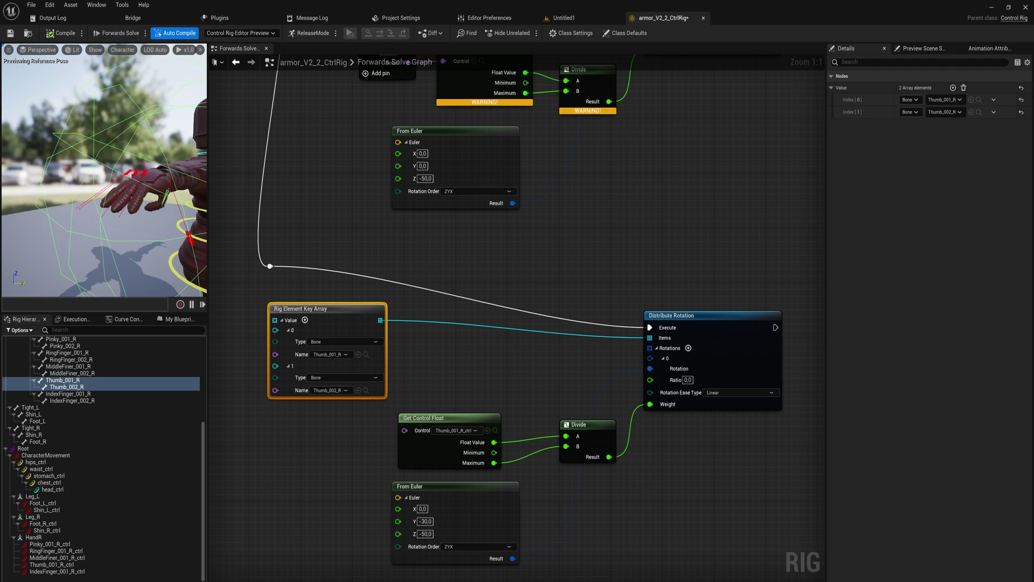
scroll(104, 178, "up", 3)
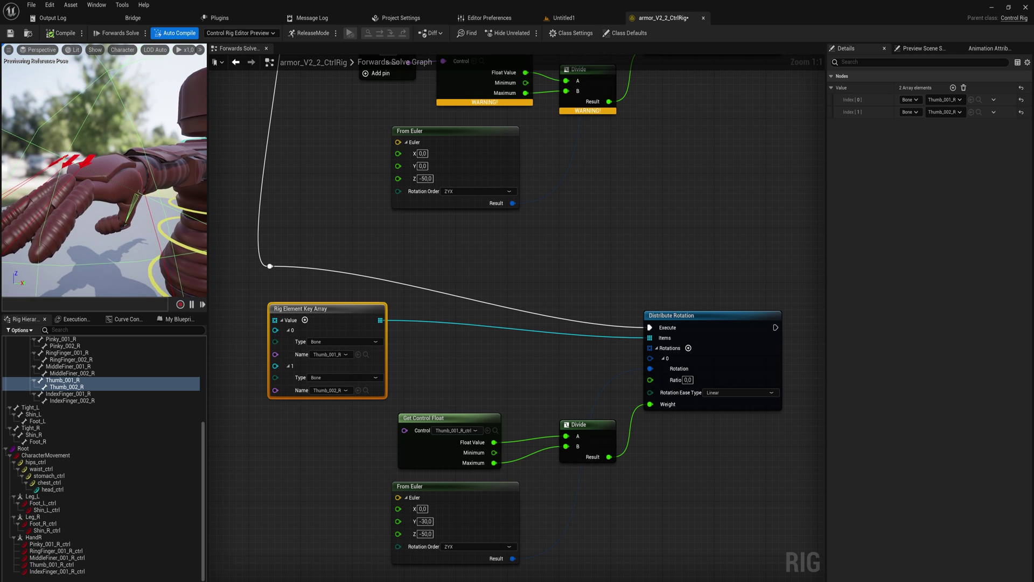
left_click(424, 533)
type("-30")
key("Return")
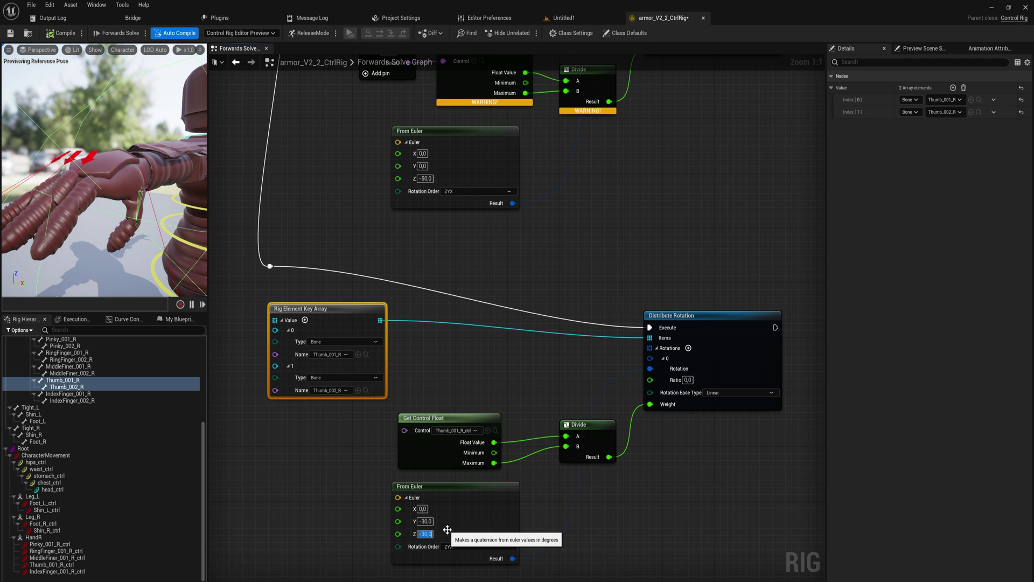
left_click(421, 508)
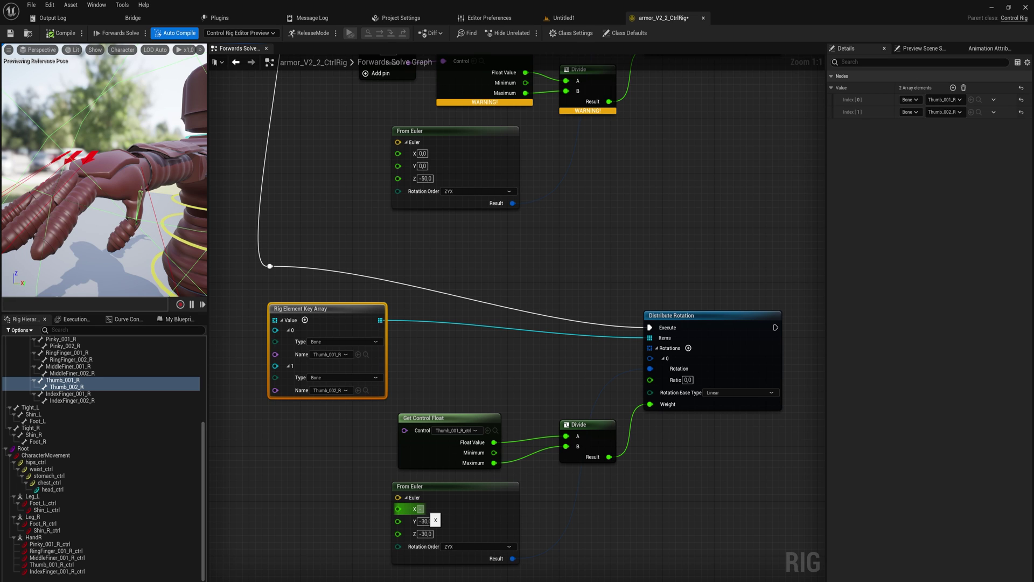
type("-30")
key("Return")
type("10")
key("Return")
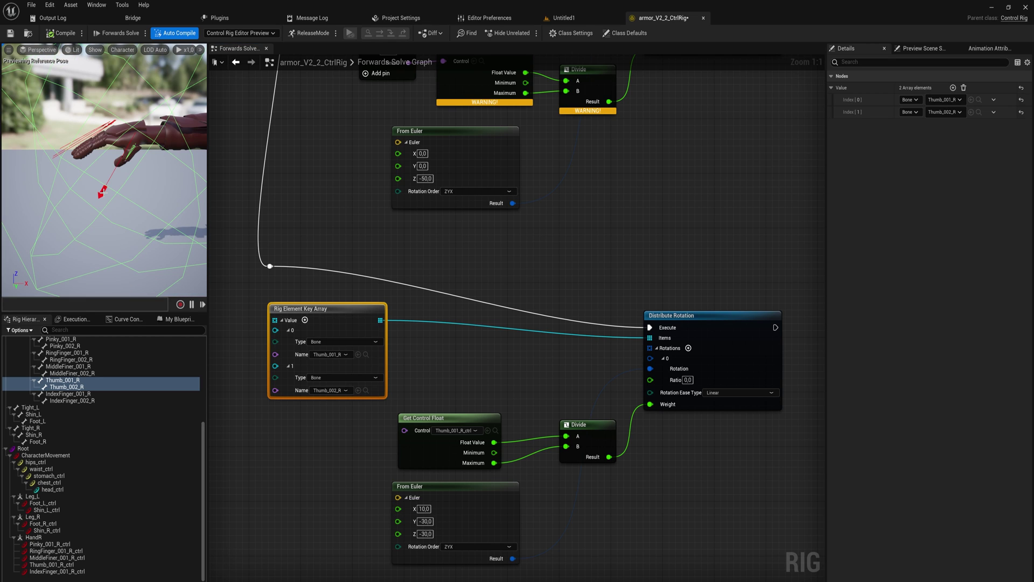
left_click(57, 564)
Flex the thumb control, then curl the pinky, ring, middle and index controls together
left_click_drag(104, 192, 122, 146)
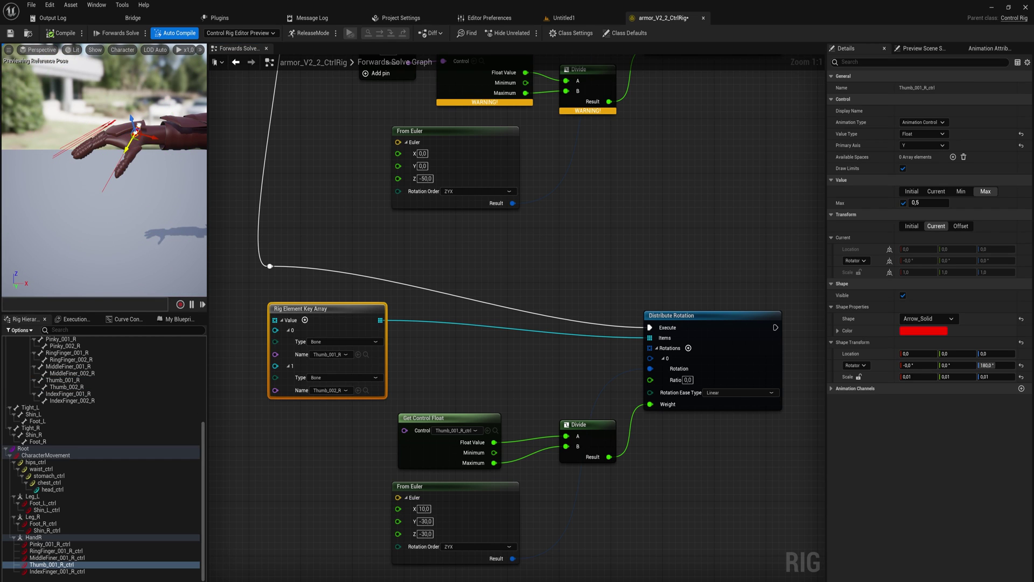
mouse_move(98, 230)
left_mouse_down()
mouse_move(112, 231)
mouse_move(109, 143)
left_mouse_up()
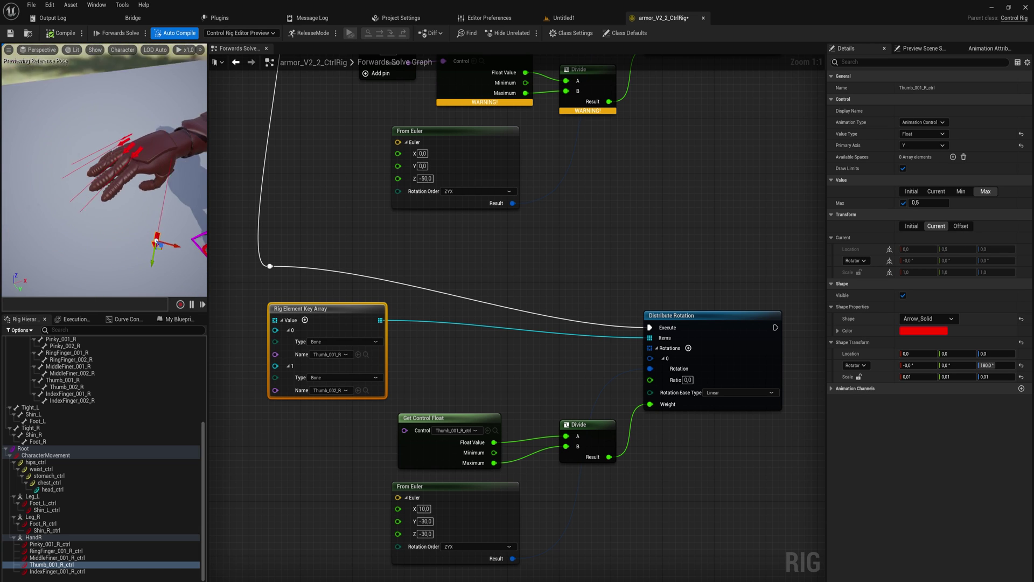
left_click(115, 139)
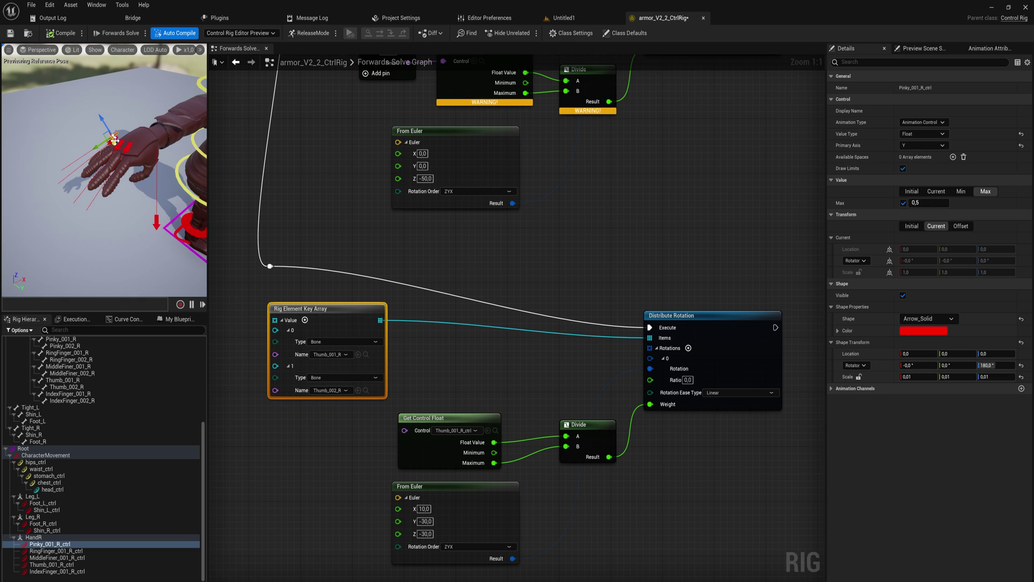
left_click(119, 149, "shift")
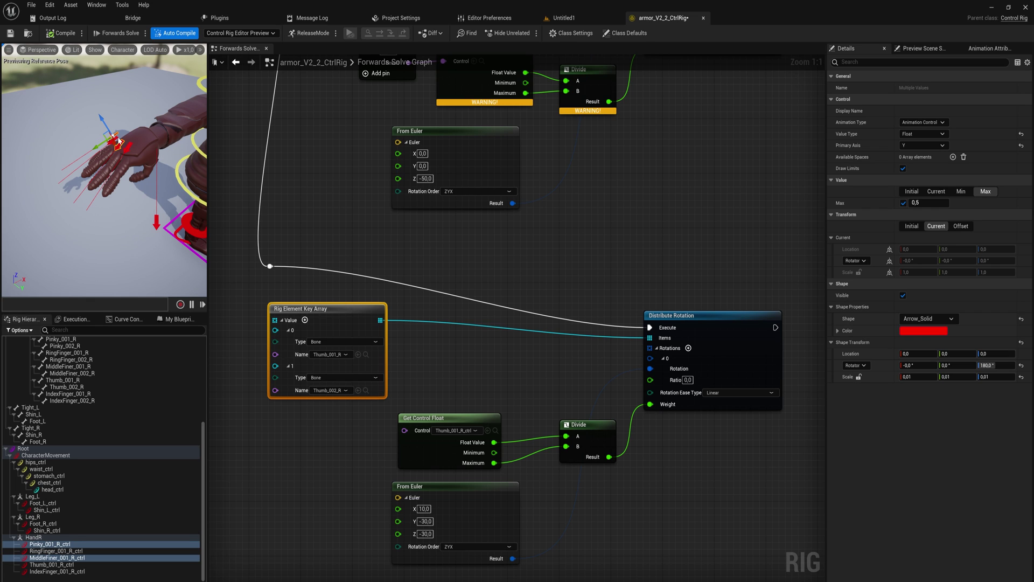
left_click(119, 141, "shift")
left_click(130, 147, "shift")
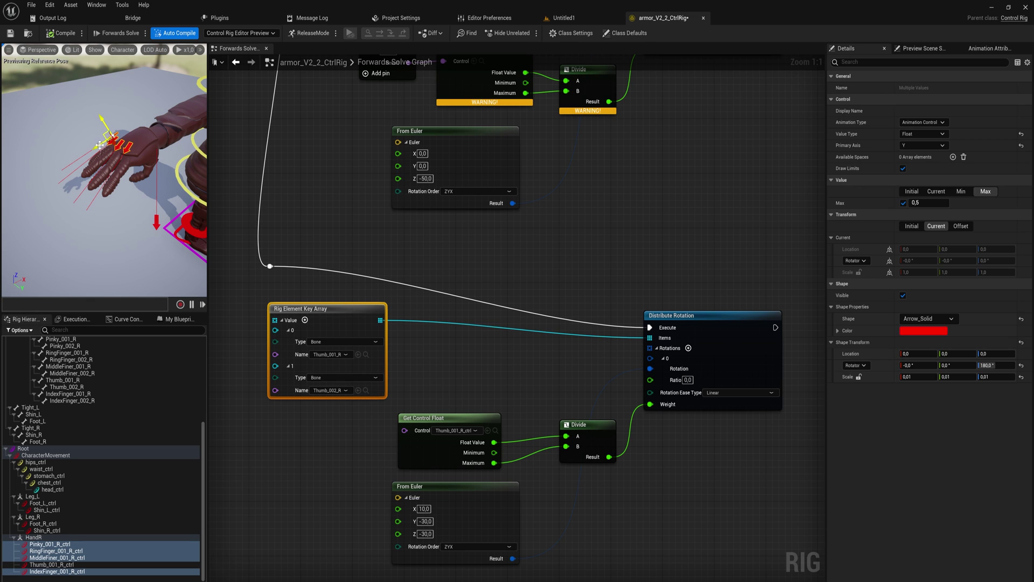
left_click_drag(105, 129, 49, 157)
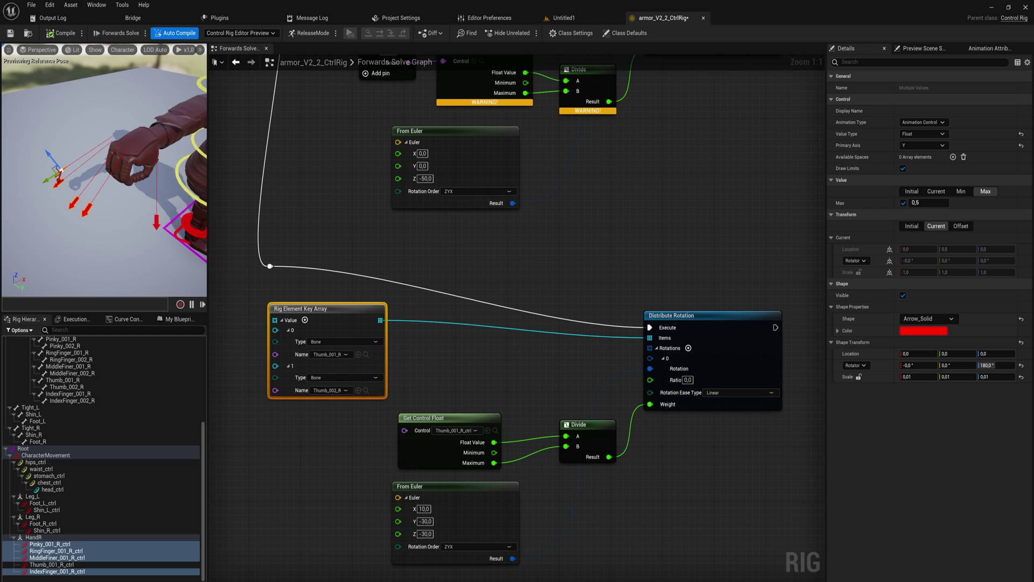
Orbit and zoom the preview to inspect the closed right-hand fist
mouse_move(103, 162)
right_mouse_down()
mouse_move(104, 178)
mouse_move(130, 187)
right_mouse_up()
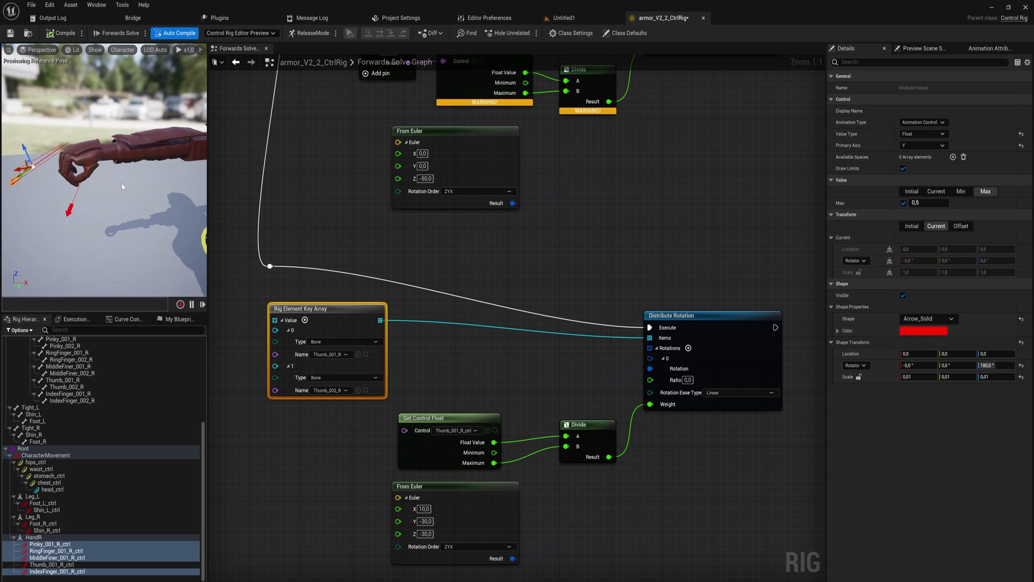
right_click_drag(121, 183, 49, 187)
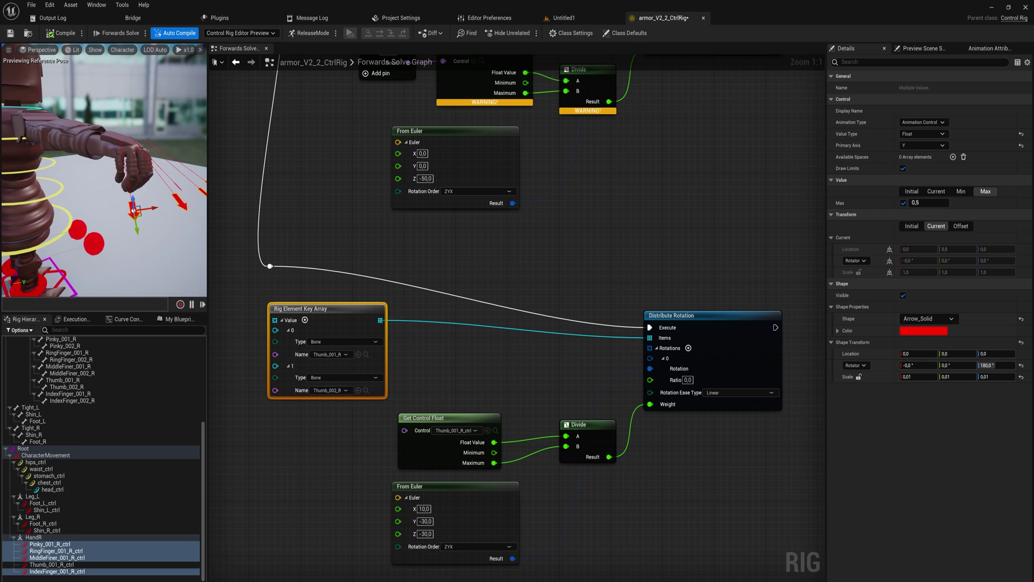
right_click_drag(121, 183, 49, 186)
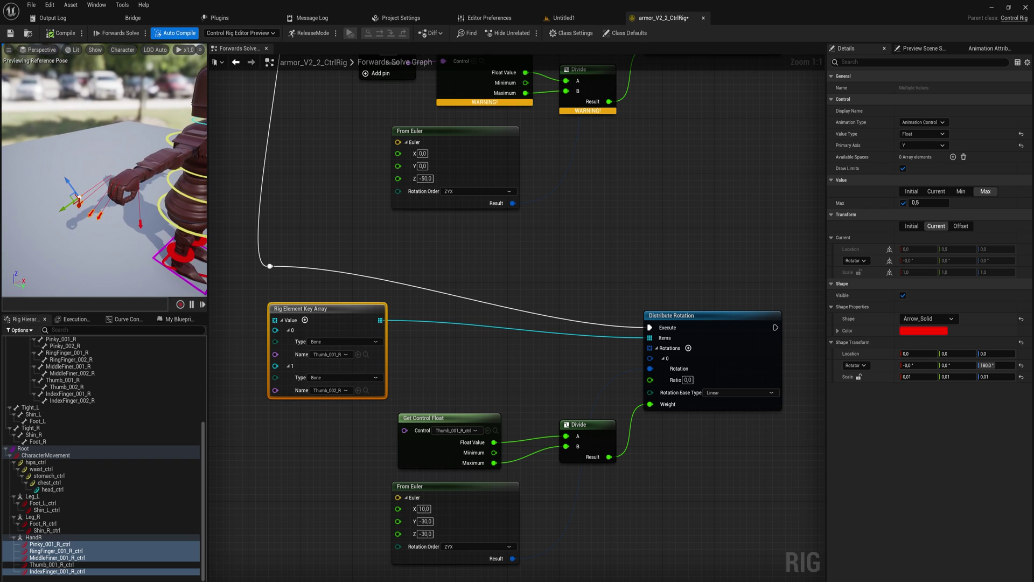
right_click_drag(122, 182, 118, 183)
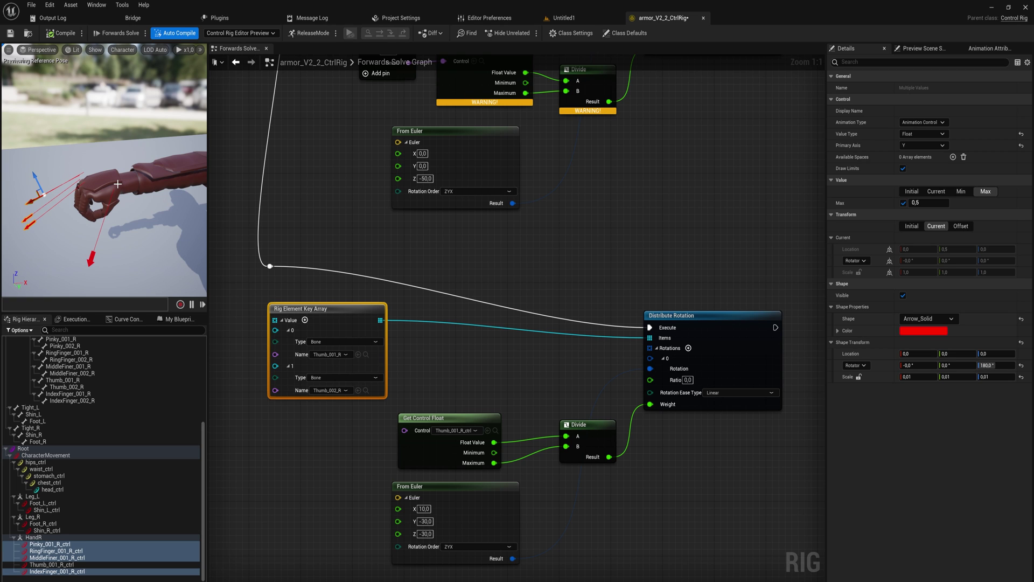
right_click_drag(117, 185, 125, 183)
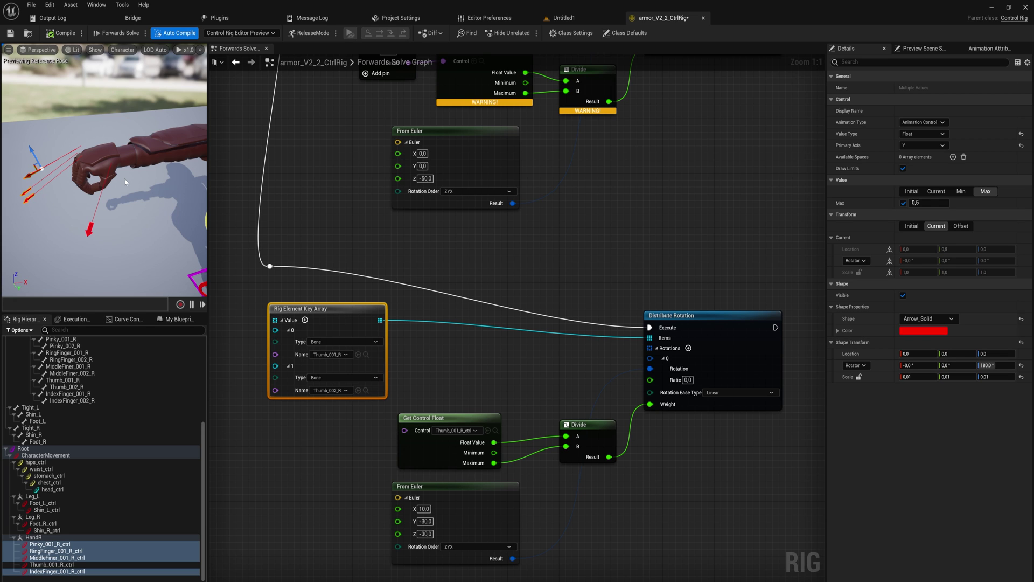
right_click_drag(125, 181, 97, 162)
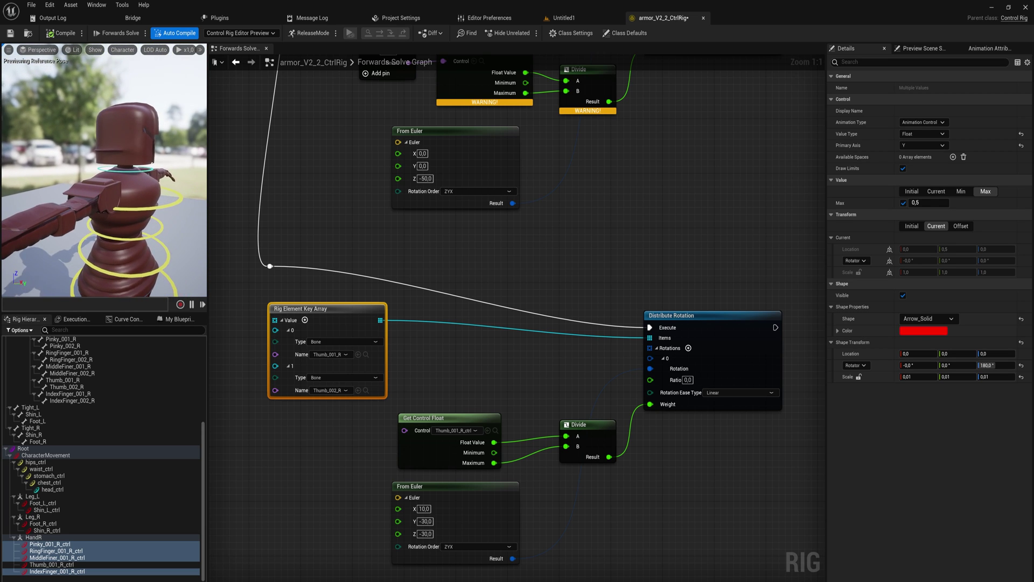
right_click_drag(114, 162, 132, 185)
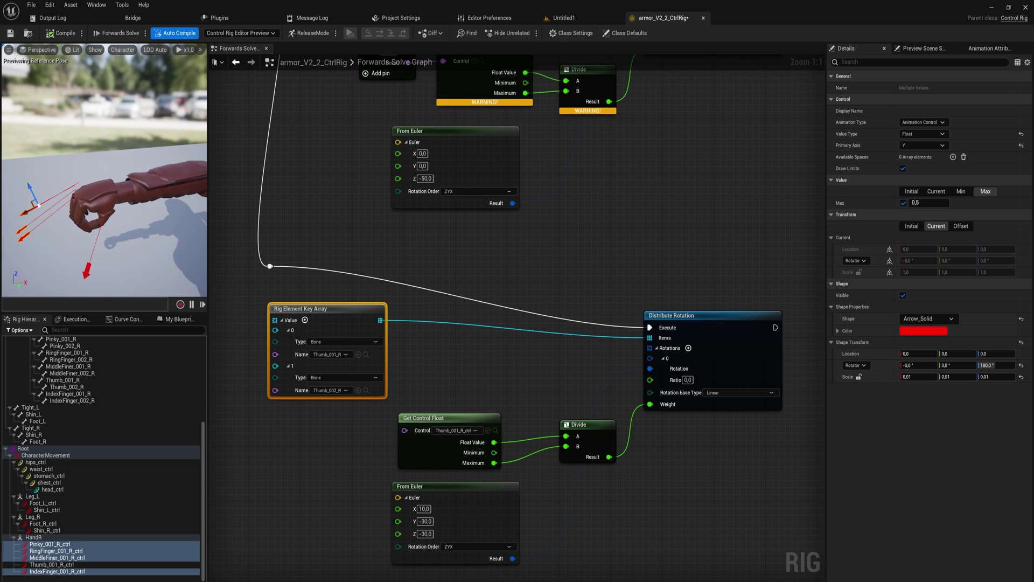